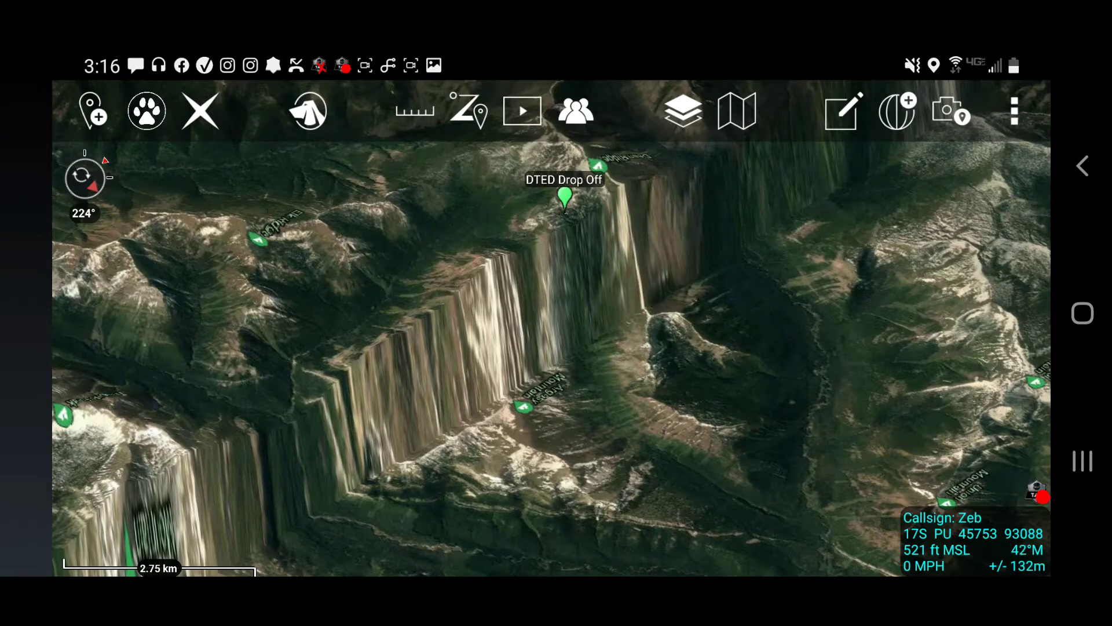
# Check the terrain elevation on each side of the DTED Drop Off marker by placing the Red X there.
pyautogui.moveTo(792, 307); pyautogui.dragTo(727, 249)
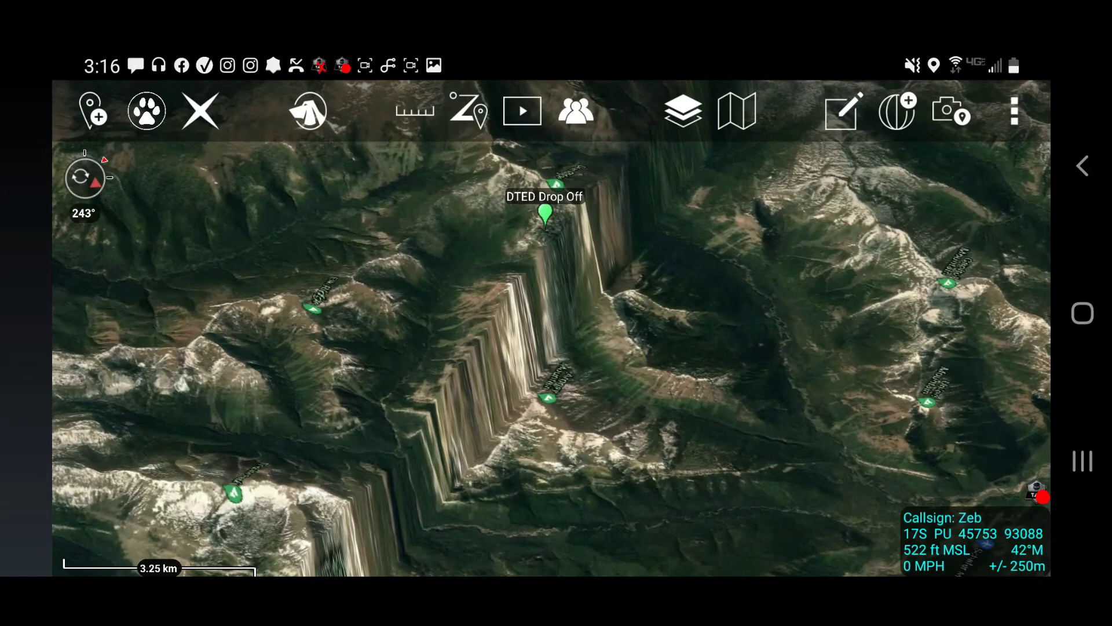
pyautogui.click(470, 223)
pyautogui.click(735, 381)
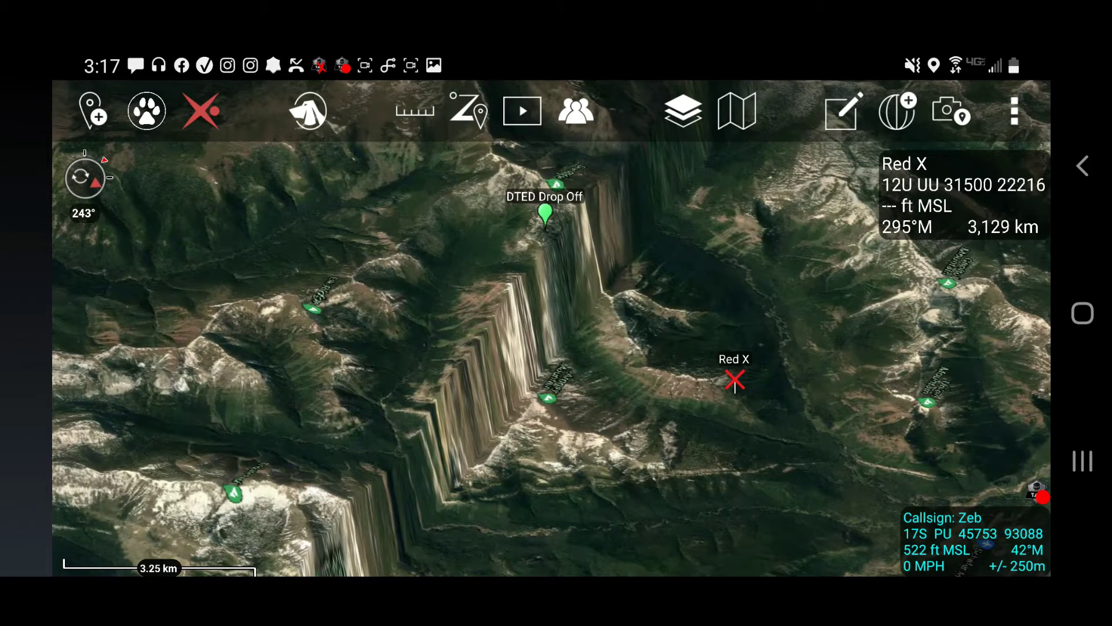
pyautogui.click(402, 299)
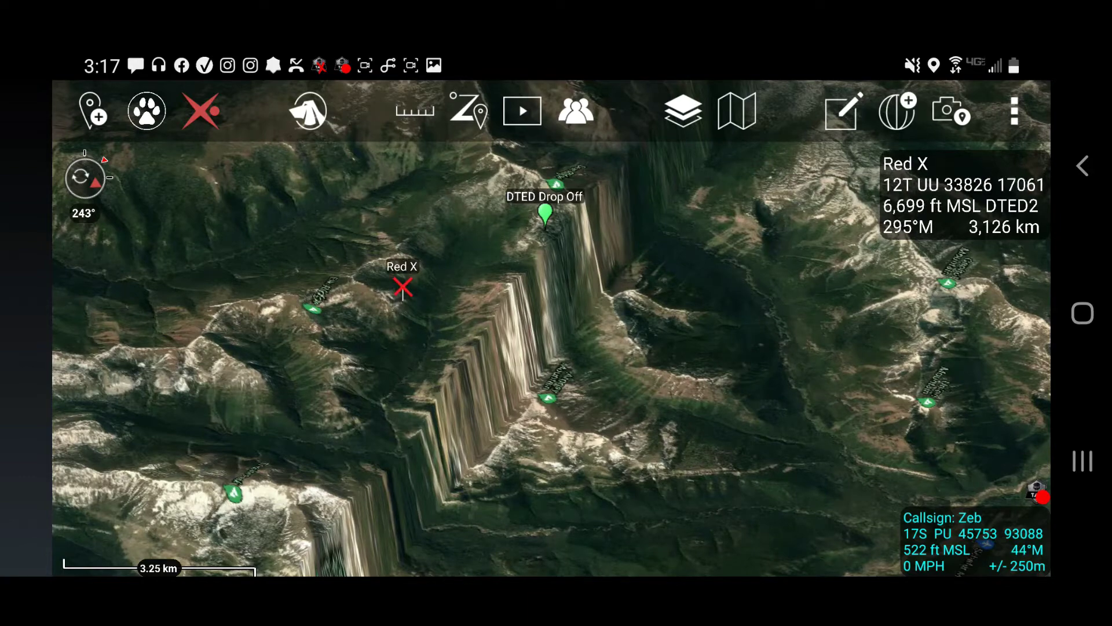
pyautogui.click(740, 403)
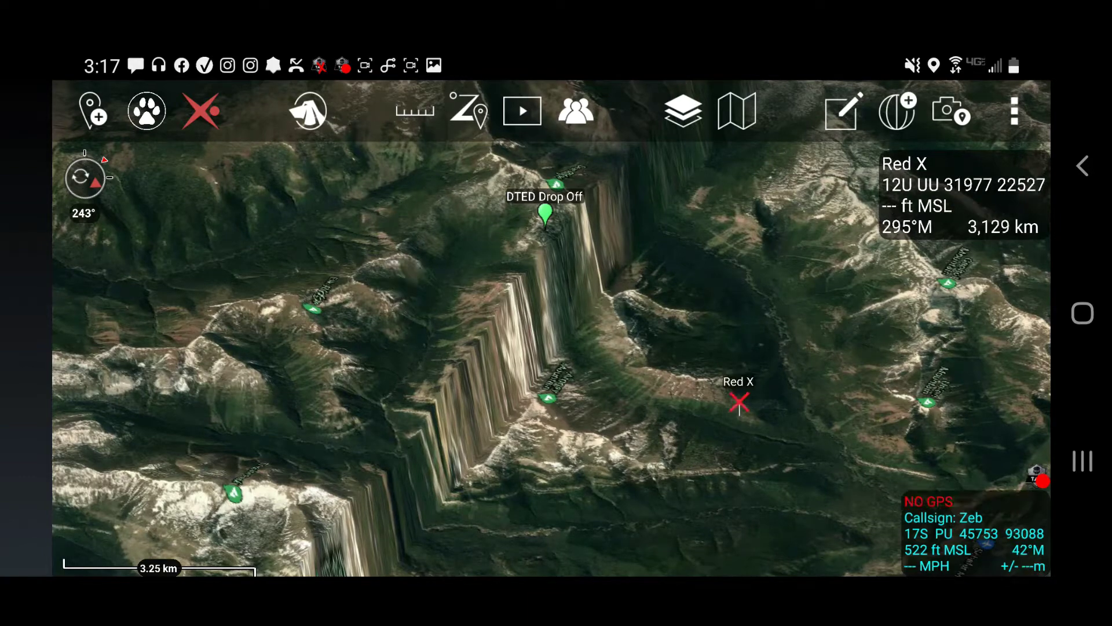
pyautogui.moveTo(721, 278); pyautogui.dragTo(683, 248)
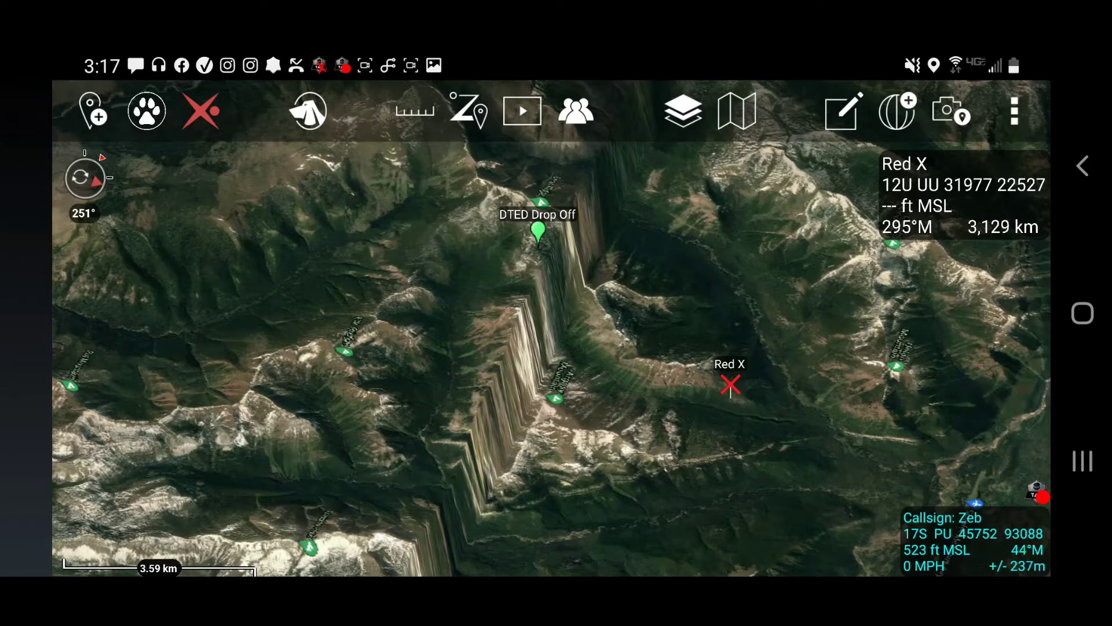
pyautogui.moveTo(587, 477); pyautogui.dragTo(664, 387)
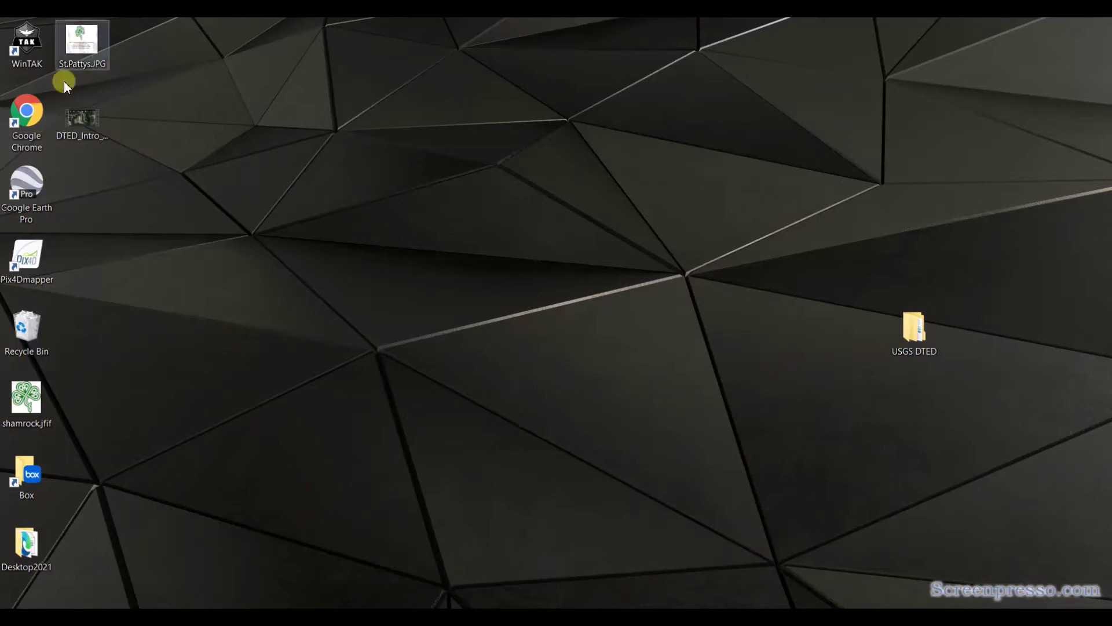
# Switch to Google Chrome, load earthexplorer.usgs.gov and maximize the browser window.
pyautogui.click(43, 123)
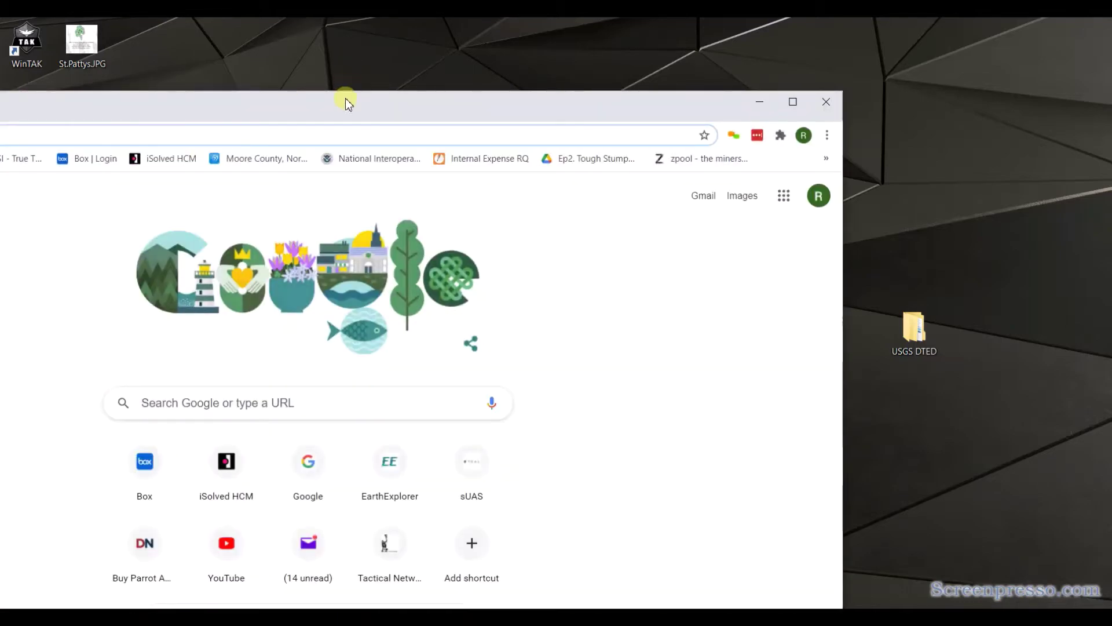
pyautogui.moveTo(345, 100); pyautogui.dragTo(542, 46)
pyautogui.click(94, 81)
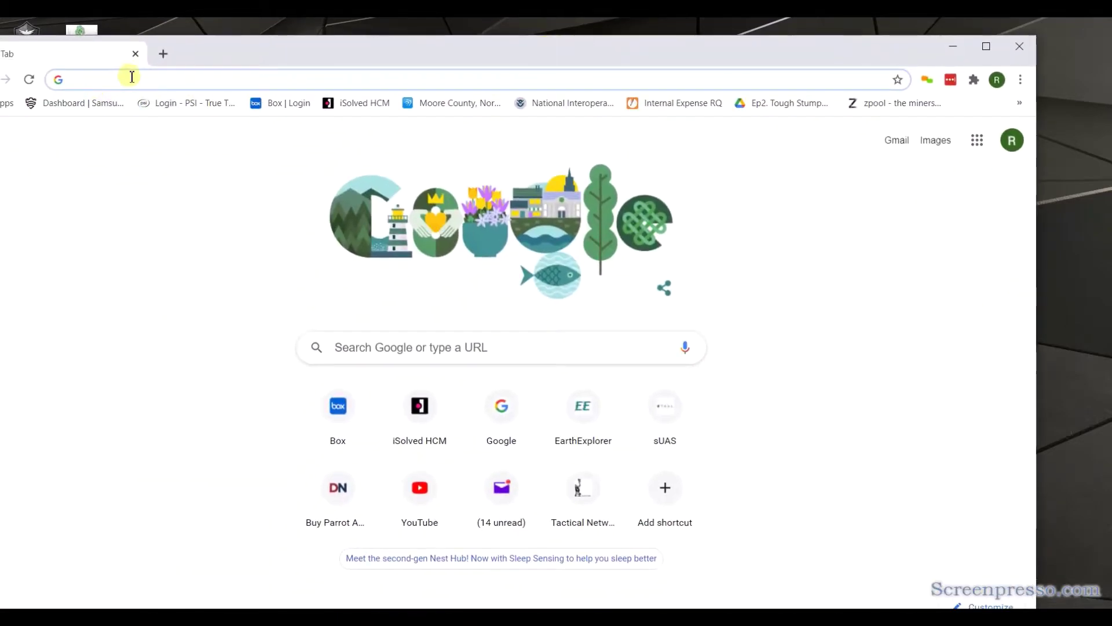
pyautogui.write('earthexplorer.usgs.gov')
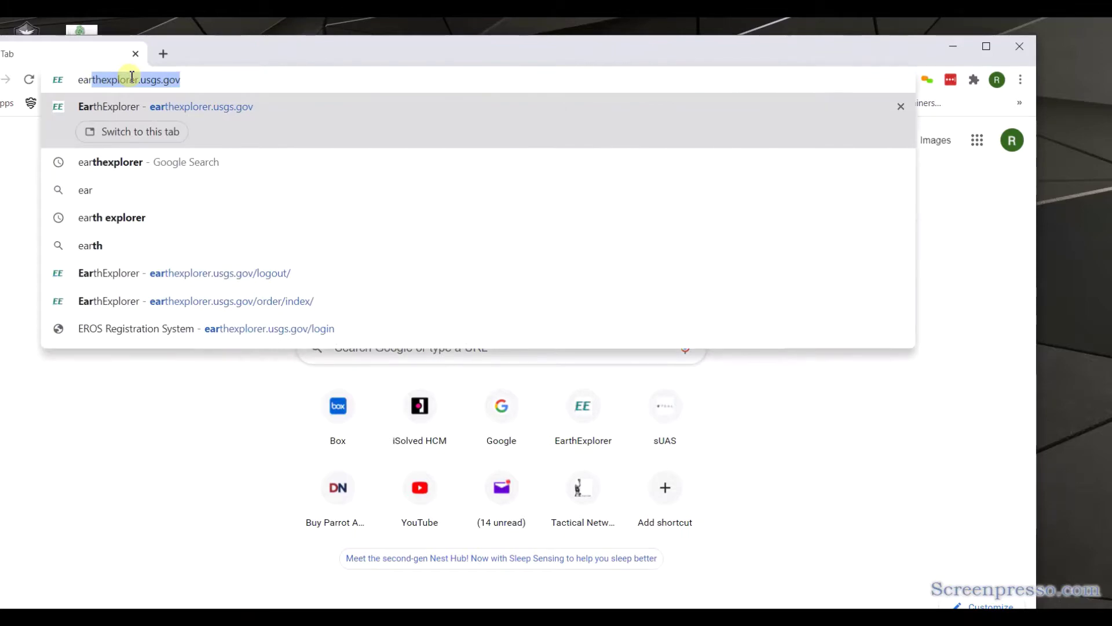
pyautogui.press('Return')
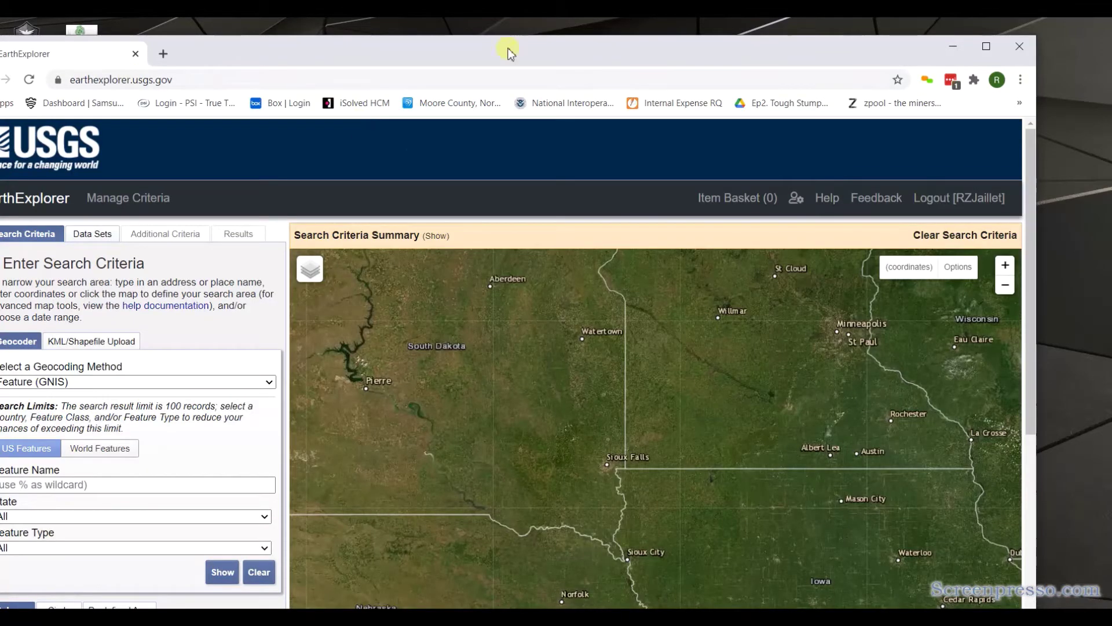
pyautogui.click(987, 47)
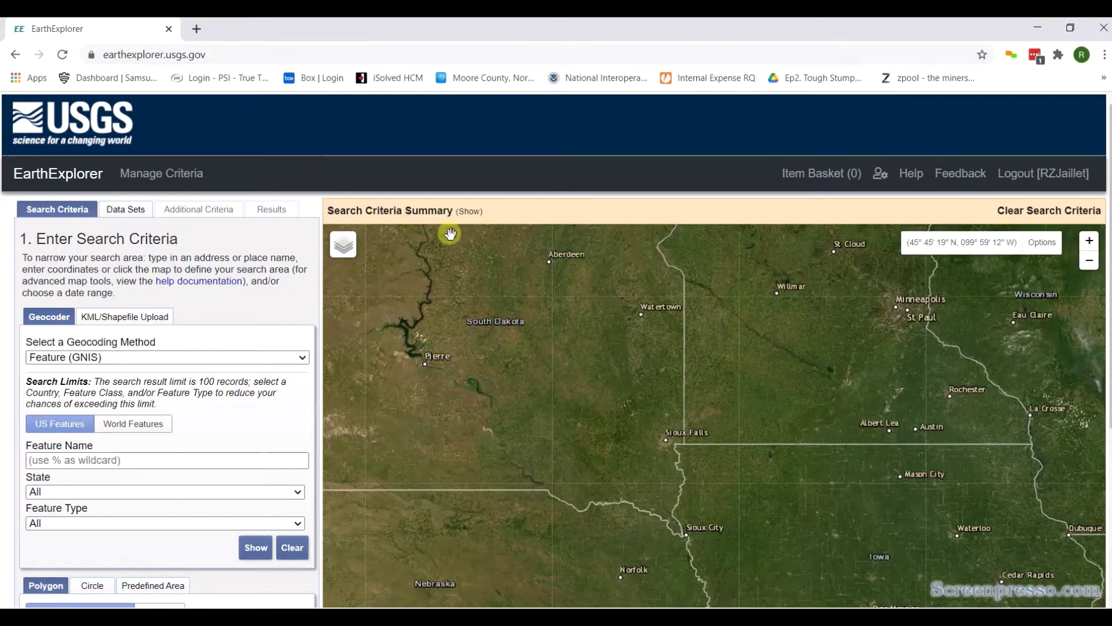
pyautogui.scroll(-3, 1091, 262)
pyautogui.click(1091, 259)
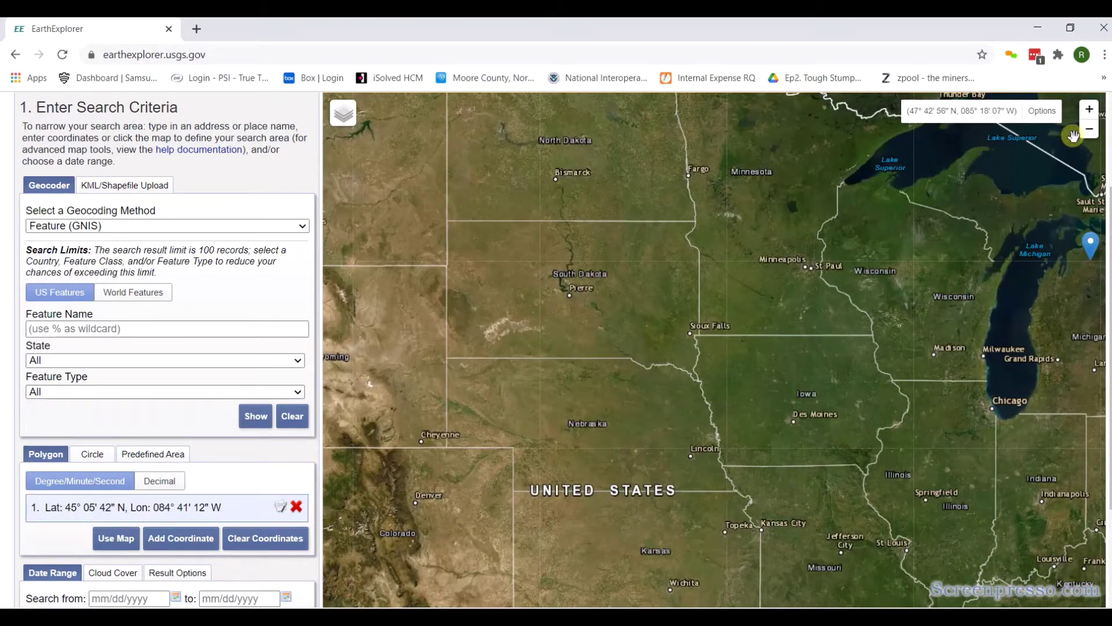
pyautogui.click(1091, 143)
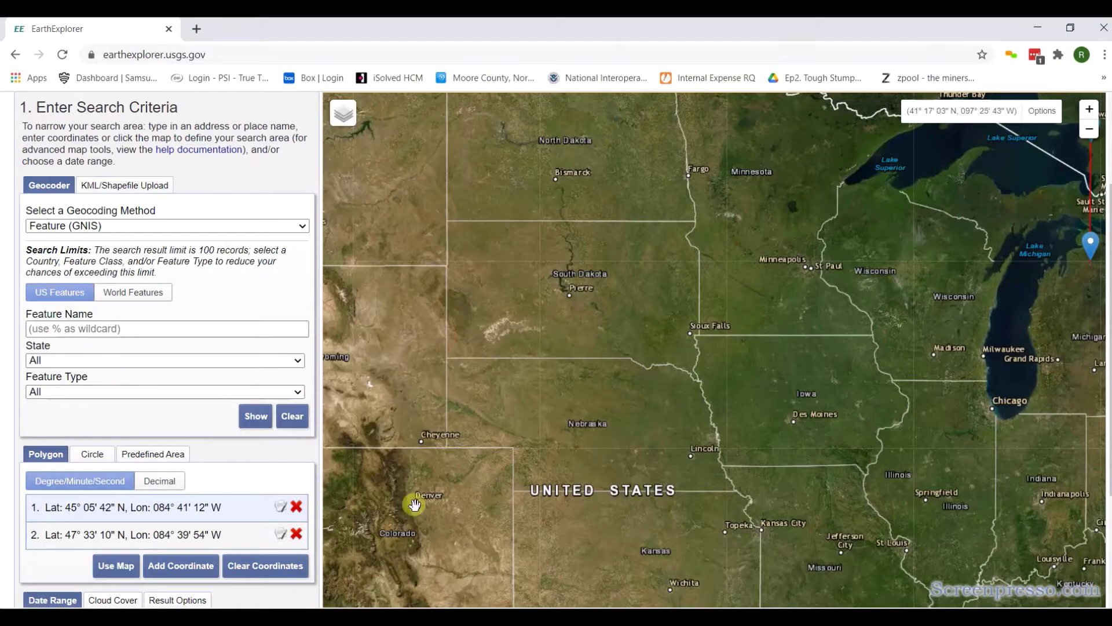
pyautogui.click(264, 565)
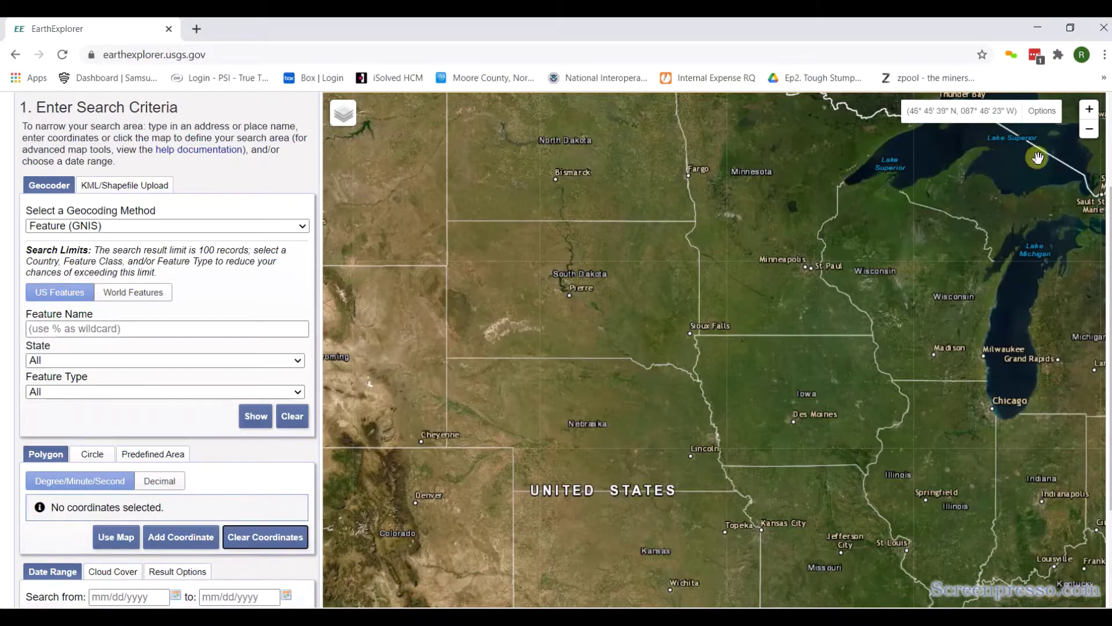
# Frame the map on Montana and Idaho and clear the stray search coordinate.
pyautogui.click(1092, 138)
pyautogui.click(1089, 129)
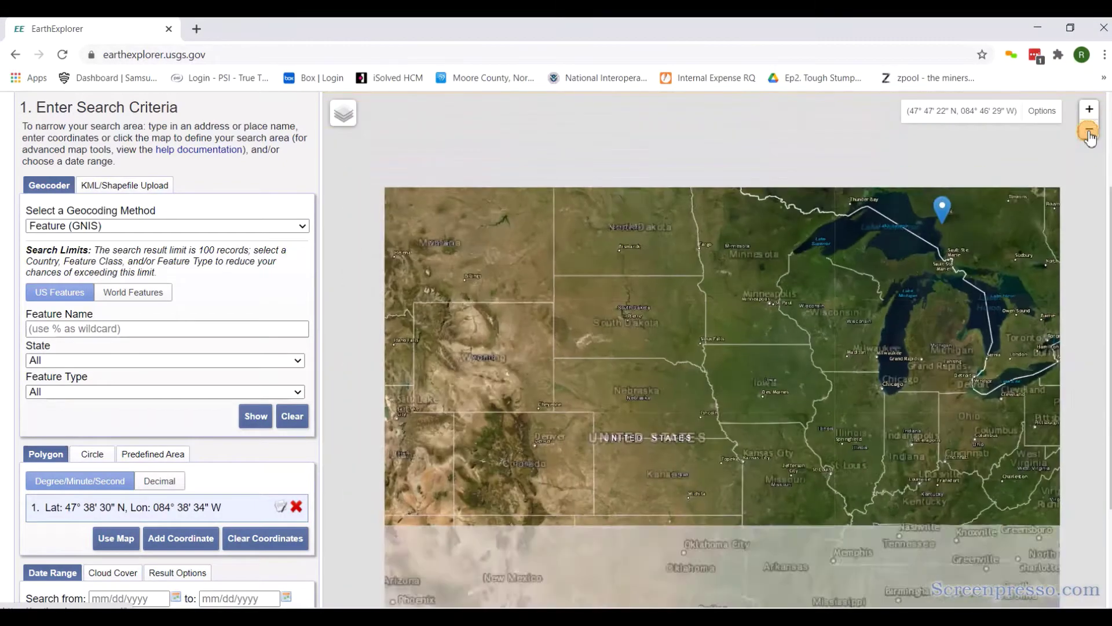
pyautogui.moveTo(596, 355); pyautogui.dragTo(774, 340)
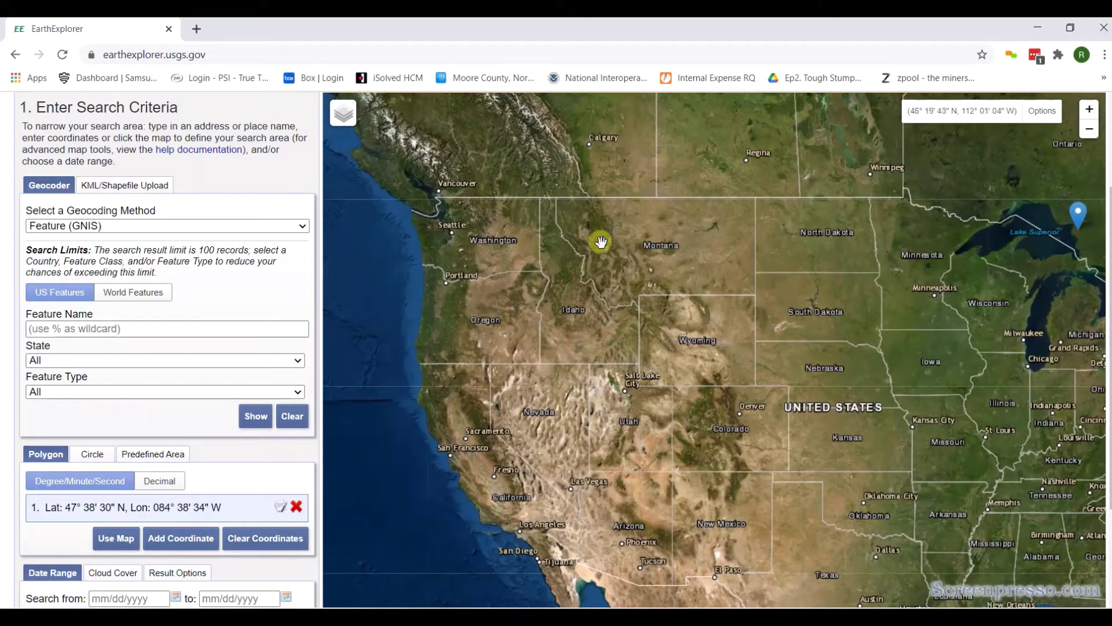
pyautogui.click(1091, 110)
pyautogui.moveTo(717, 229); pyautogui.dragTo(849, 348)
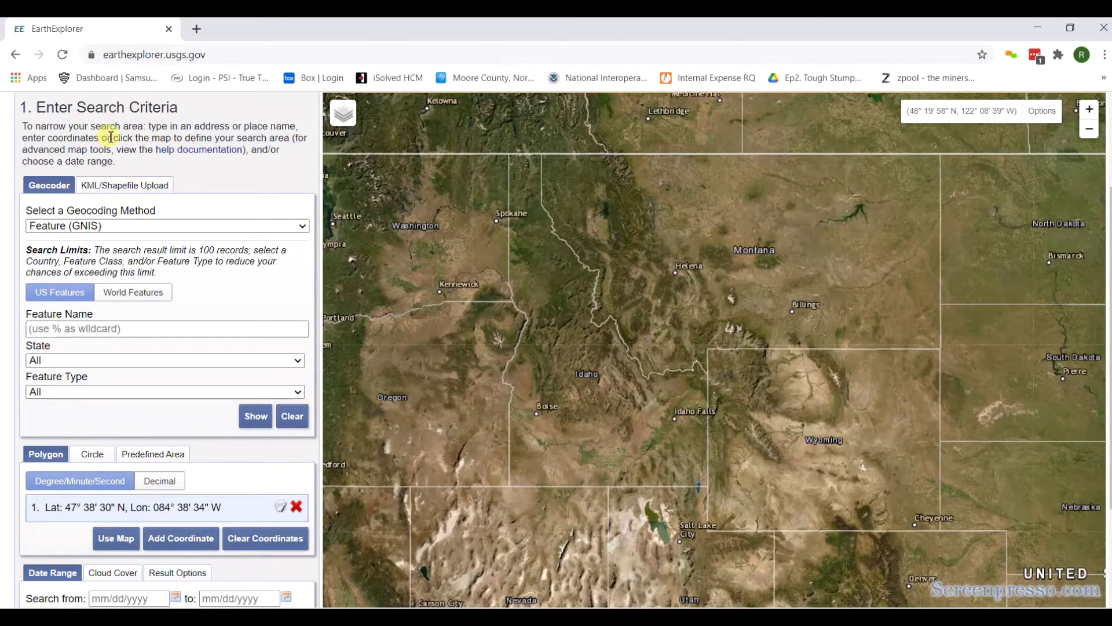
pyautogui.scroll(2, 110, 137)
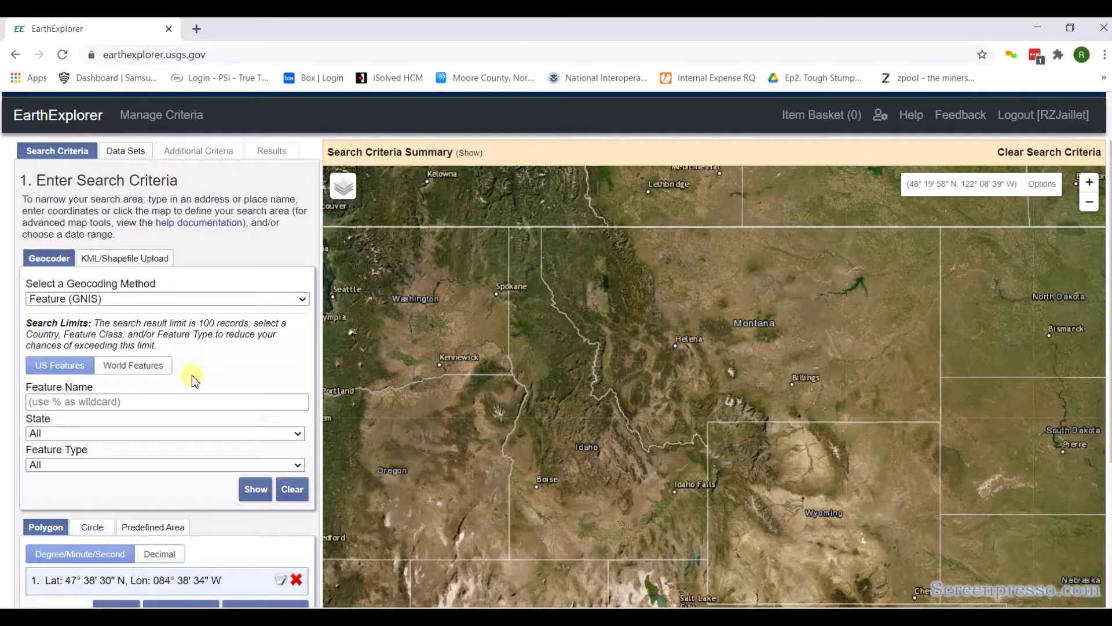
pyautogui.scroll(-1, 194, 380)
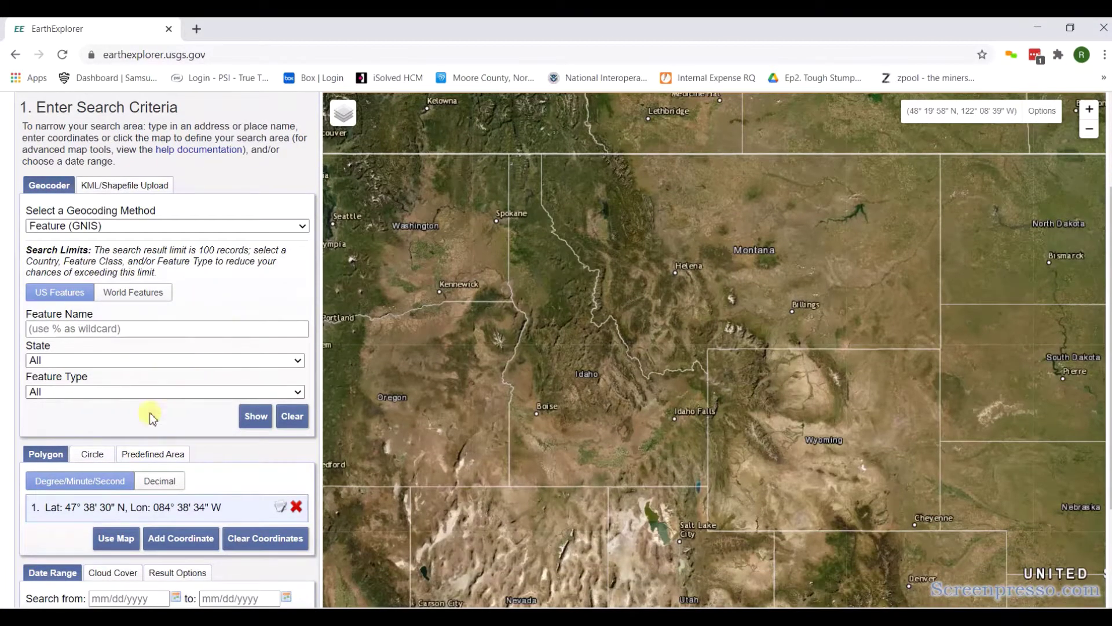
pyautogui.click(258, 537)
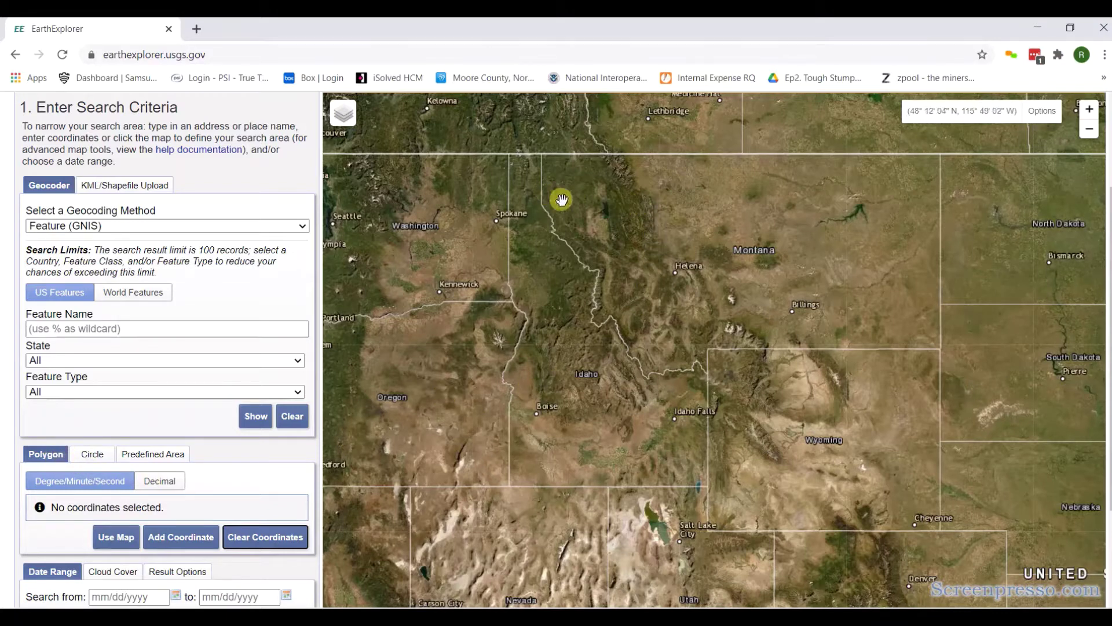
# Outline a seven-point search polygon over northwestern Montana, from about 48°49' N, 115°17' W around to about 49°01' N, 113°18' W.
pyautogui.click(568, 163)
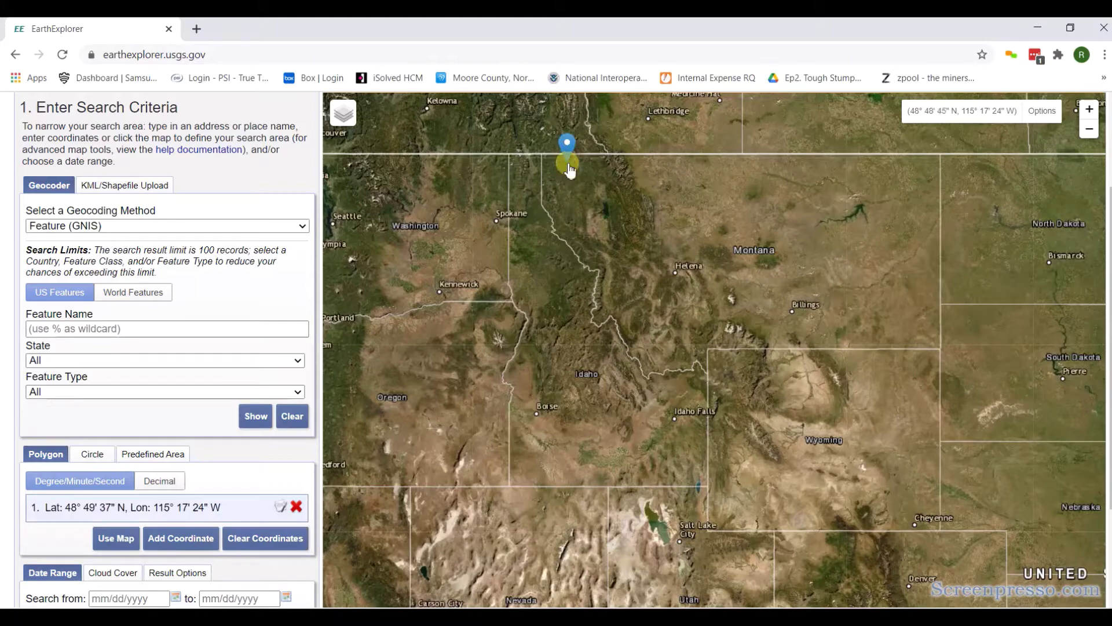
pyautogui.click(568, 198)
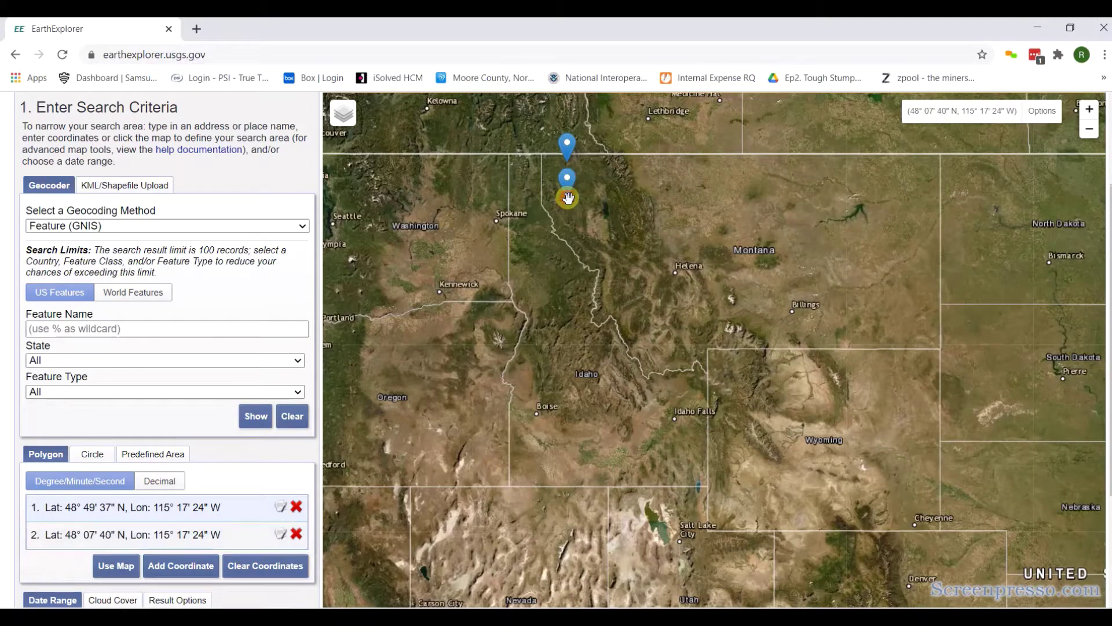
pyautogui.click(577, 226)
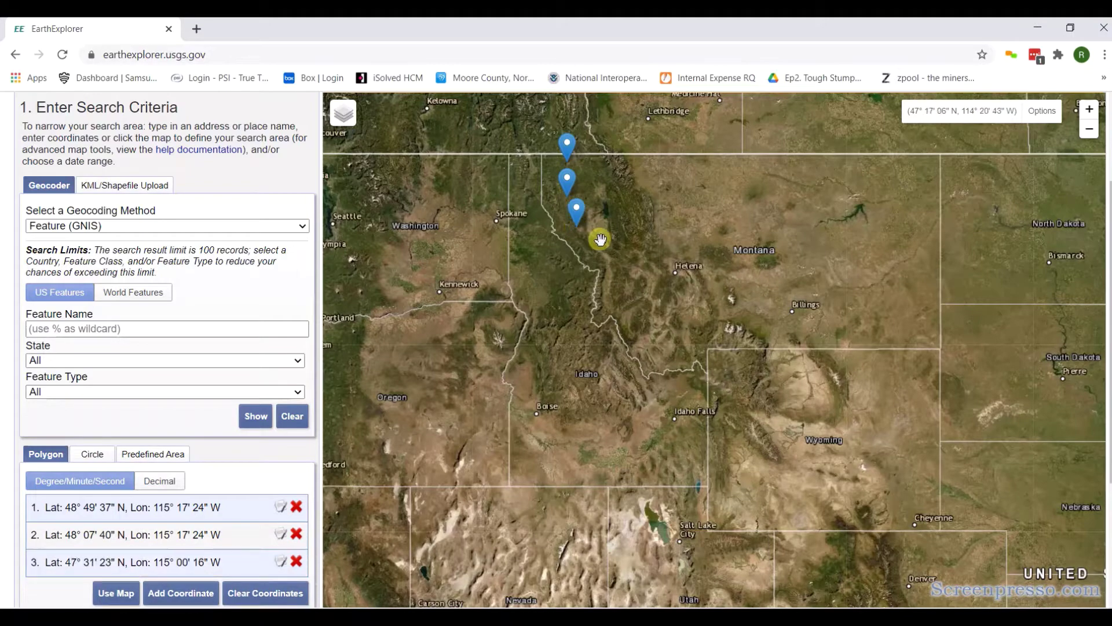
pyautogui.click(600, 239)
pyautogui.click(636, 241)
pyautogui.click(640, 186)
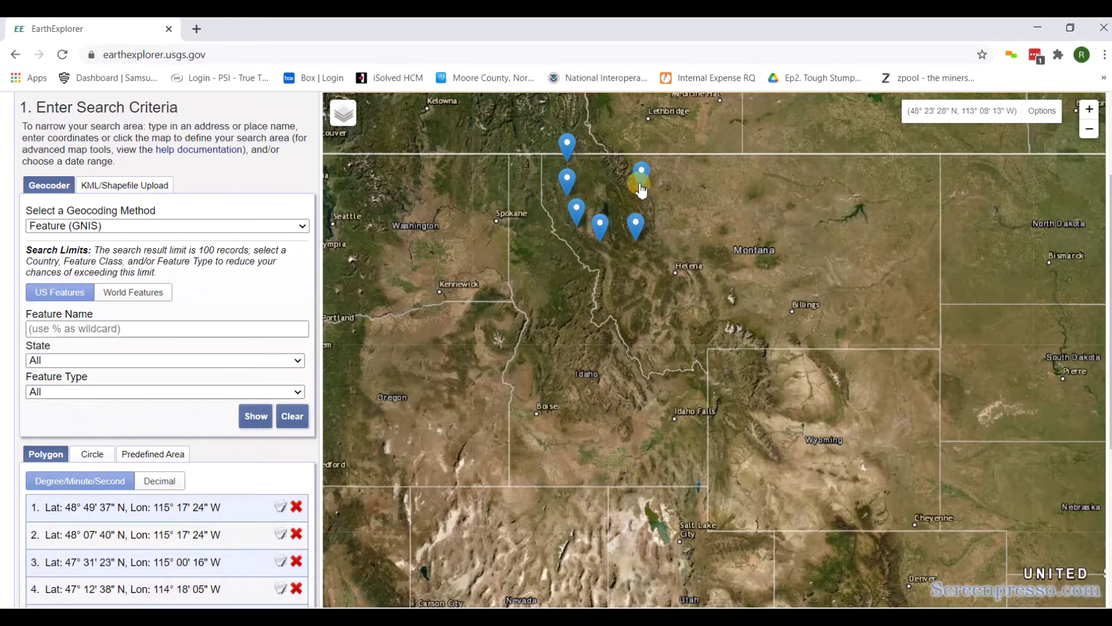
pyautogui.click(633, 152)
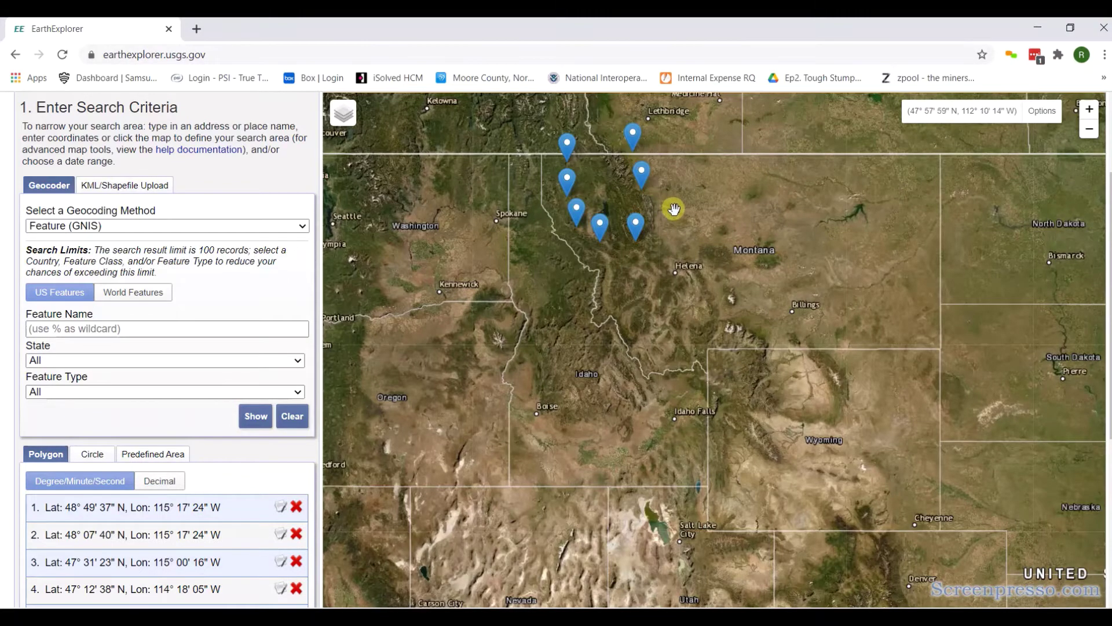
pyautogui.scroll(-1, 674, 205)
pyautogui.scroll(1, 674, 205)
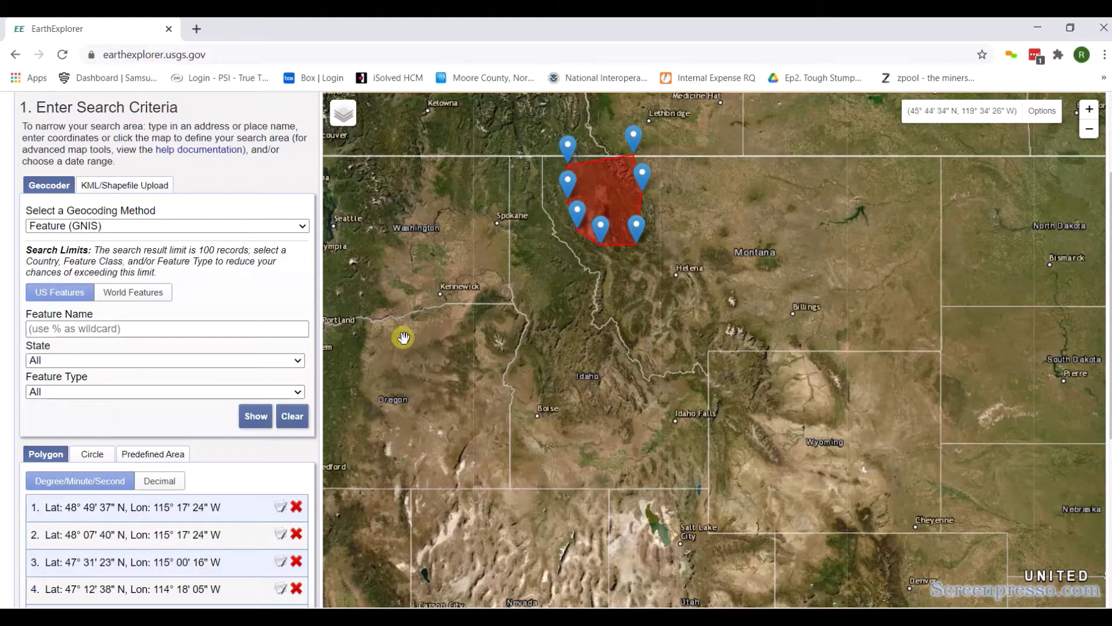
# Go on to the data set selection and expand the Digital Elevation category and its SRTM group.
pyautogui.scroll(-3, 215, 417)
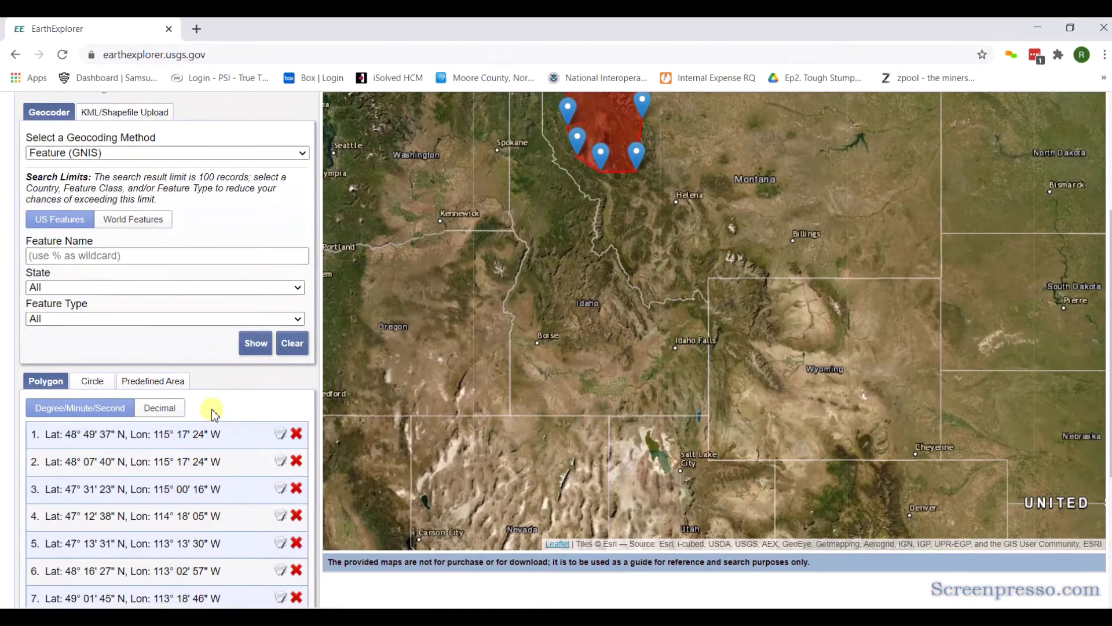
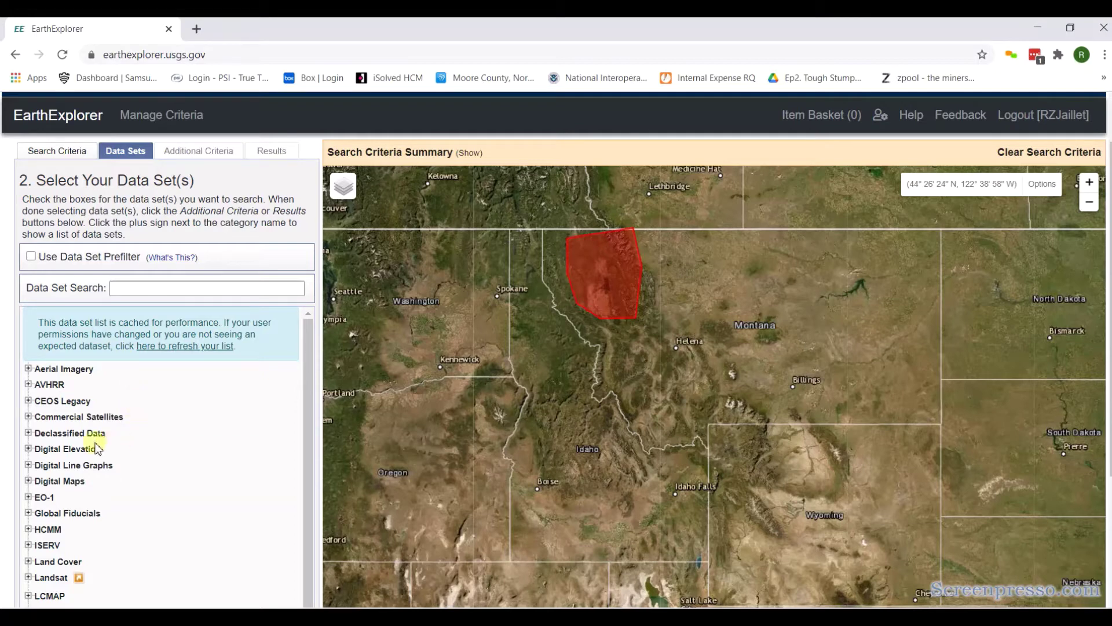
pyautogui.click(27, 449)
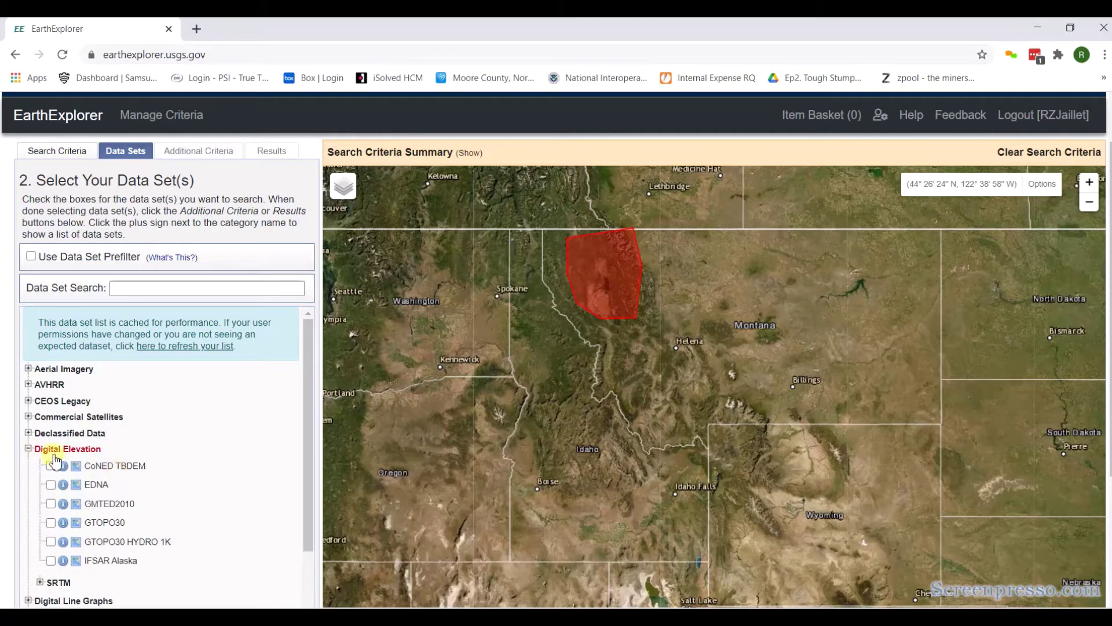
pyautogui.click(40, 582)
pyautogui.scroll(-2, 134, 530)
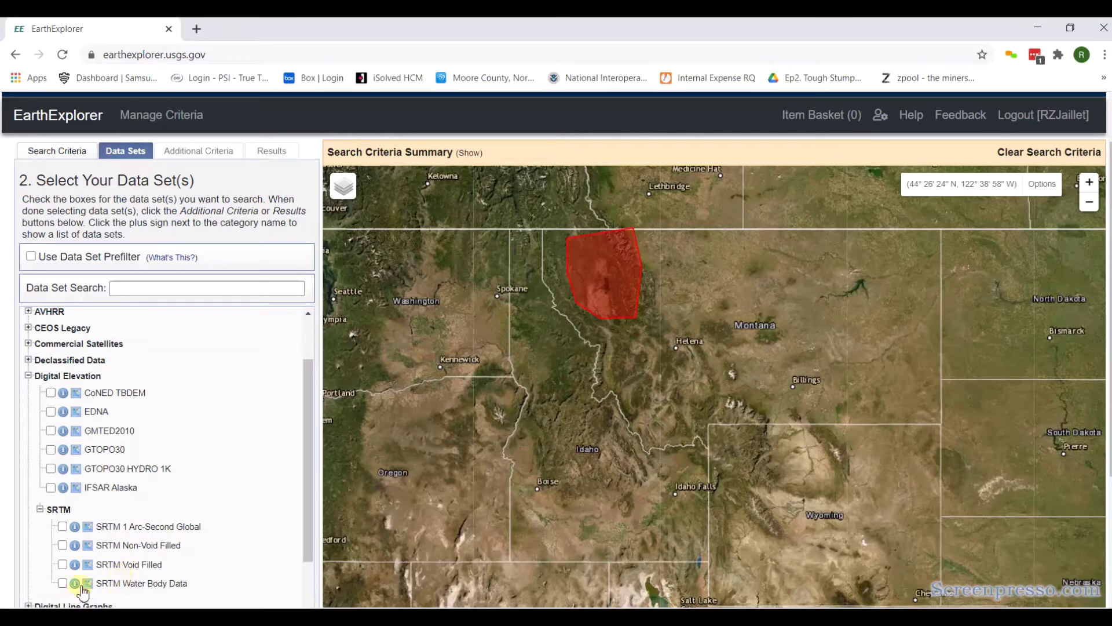
# View the information page for SRTM 1 Arc-Second Global and select that data set for the search.
pyautogui.click(75, 527)
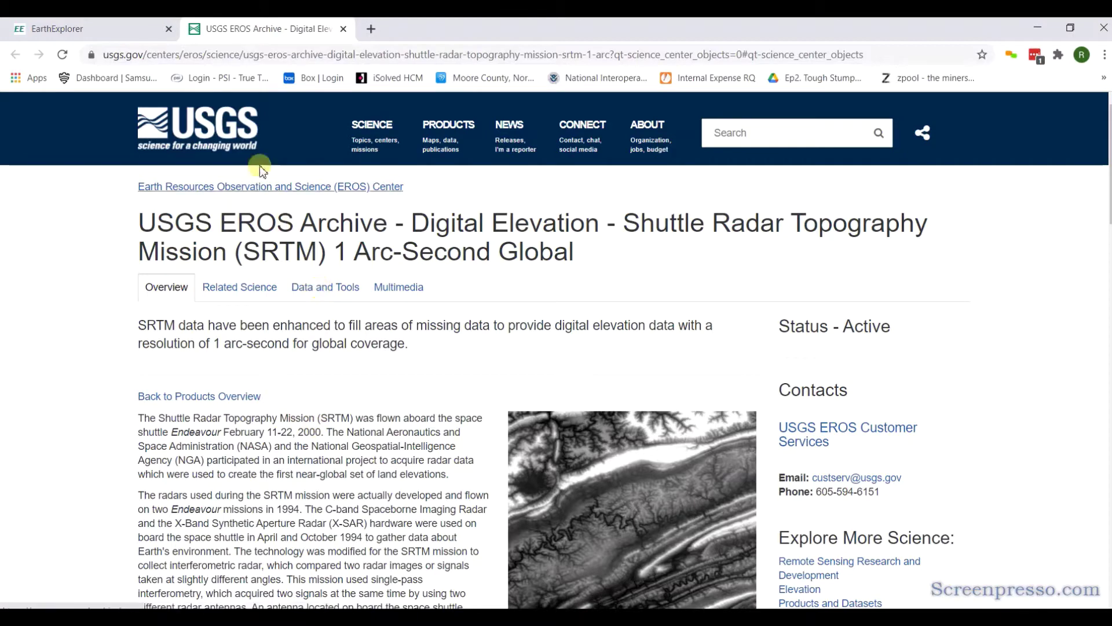
pyautogui.click(116, 29)
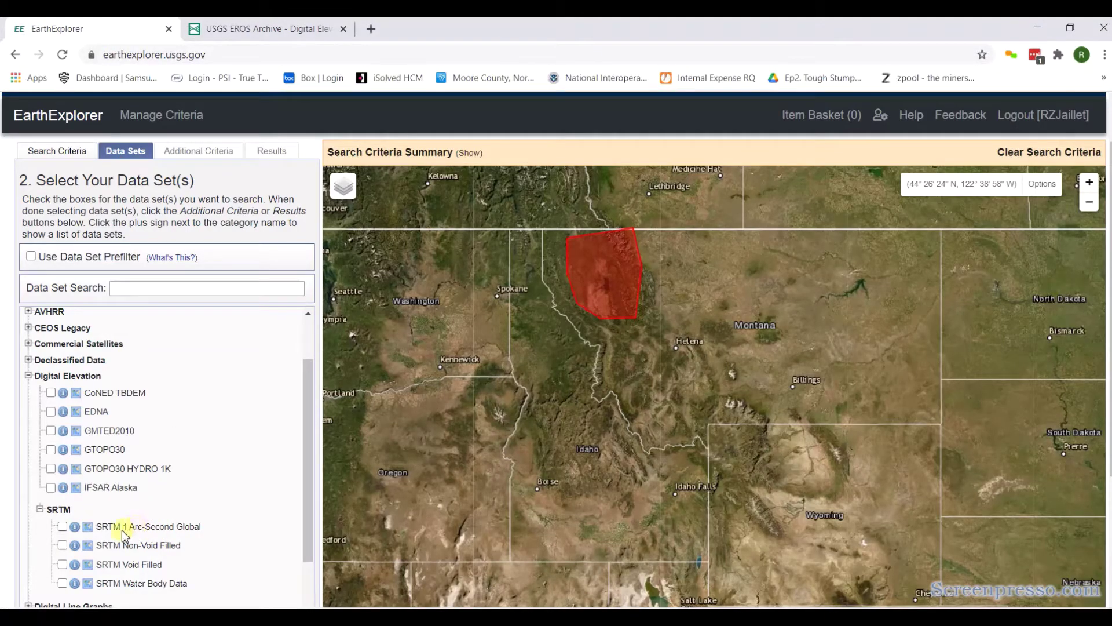
pyautogui.click(62, 528)
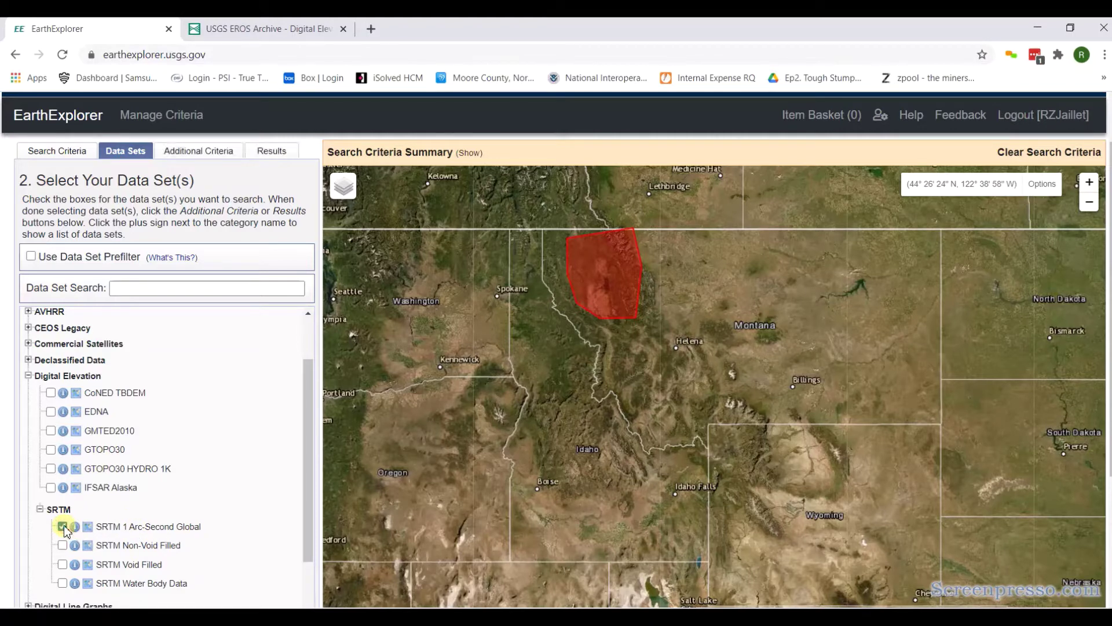
pyautogui.scroll(-1, 219, 513)
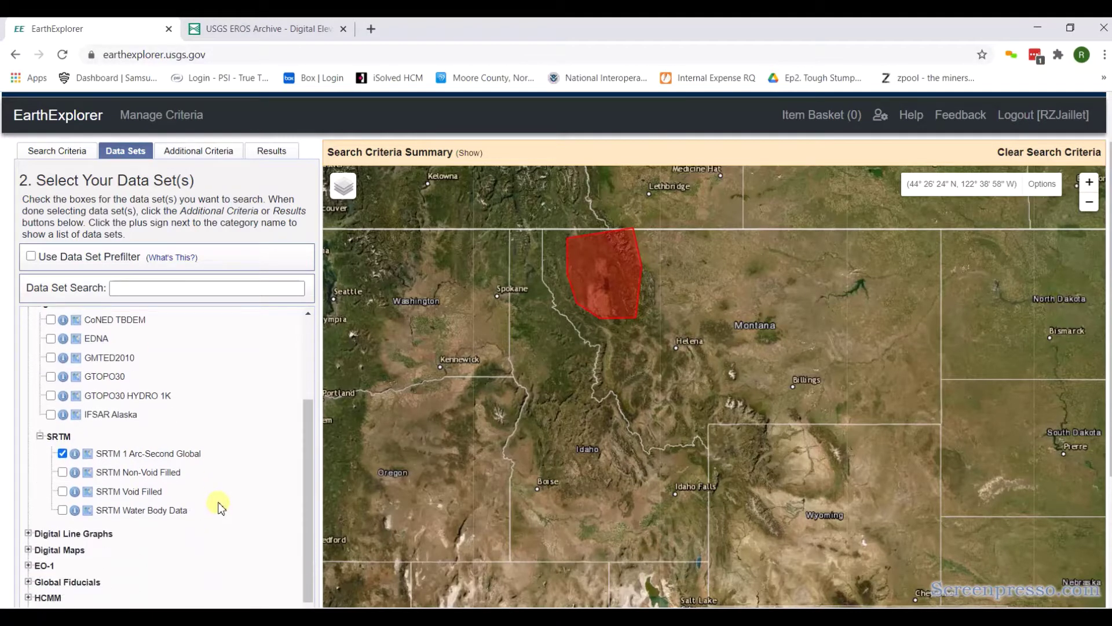
pyautogui.scroll(-1, 220, 508)
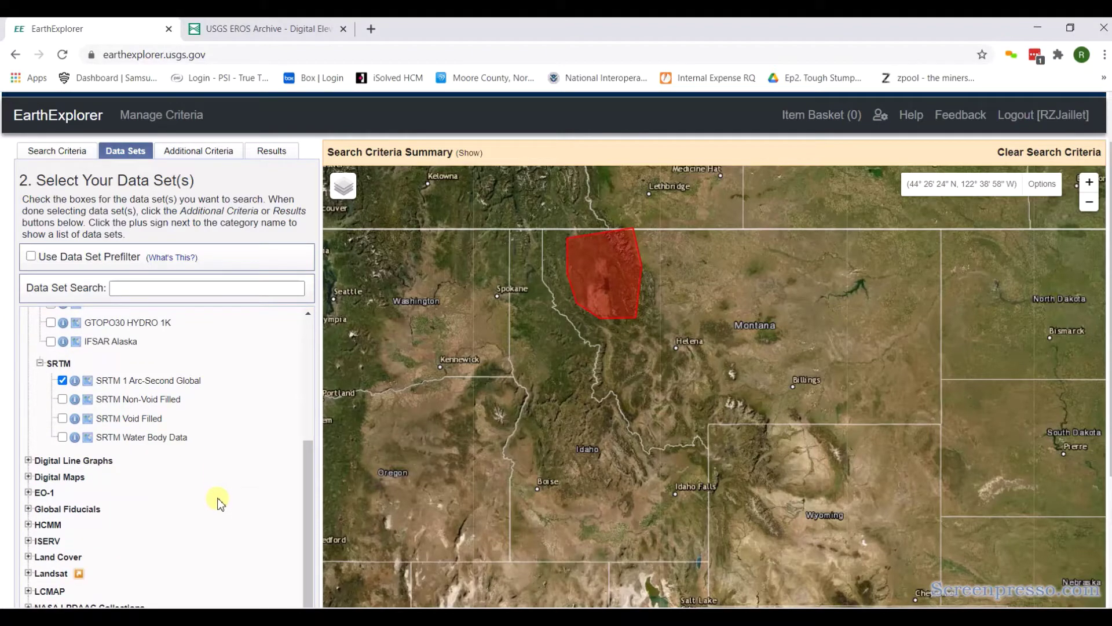
# Run the search for the SRTM 1 Arc-Second Global data set and frame the map on the search polygon.
pyautogui.scroll(-1, 153, 463)
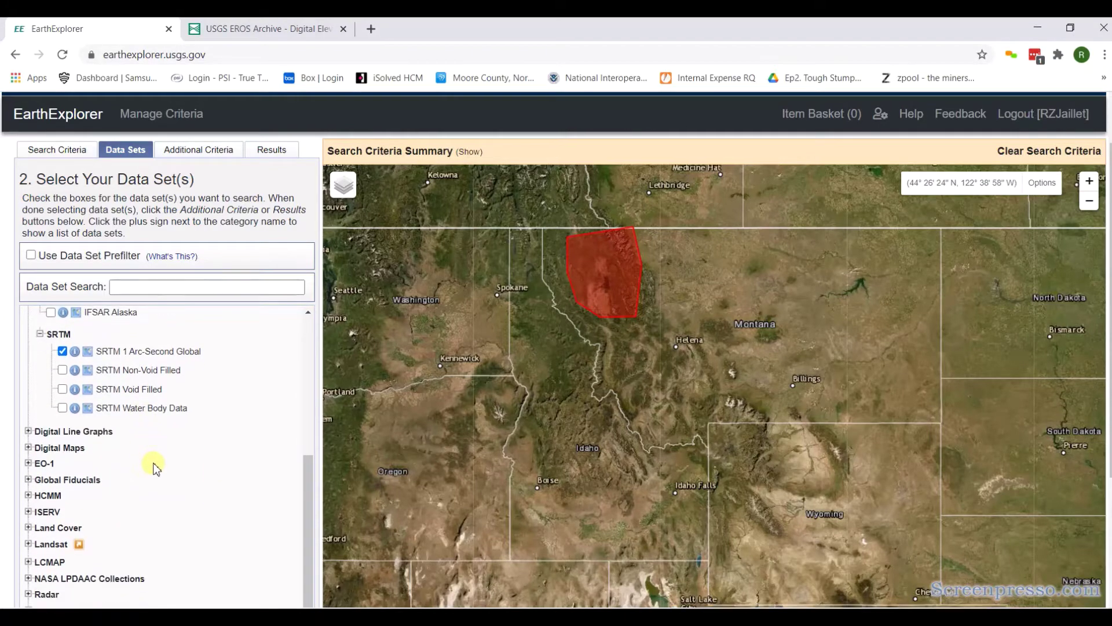
pyautogui.scroll(-2, 153, 464)
pyautogui.scroll(-2, 153, 464)
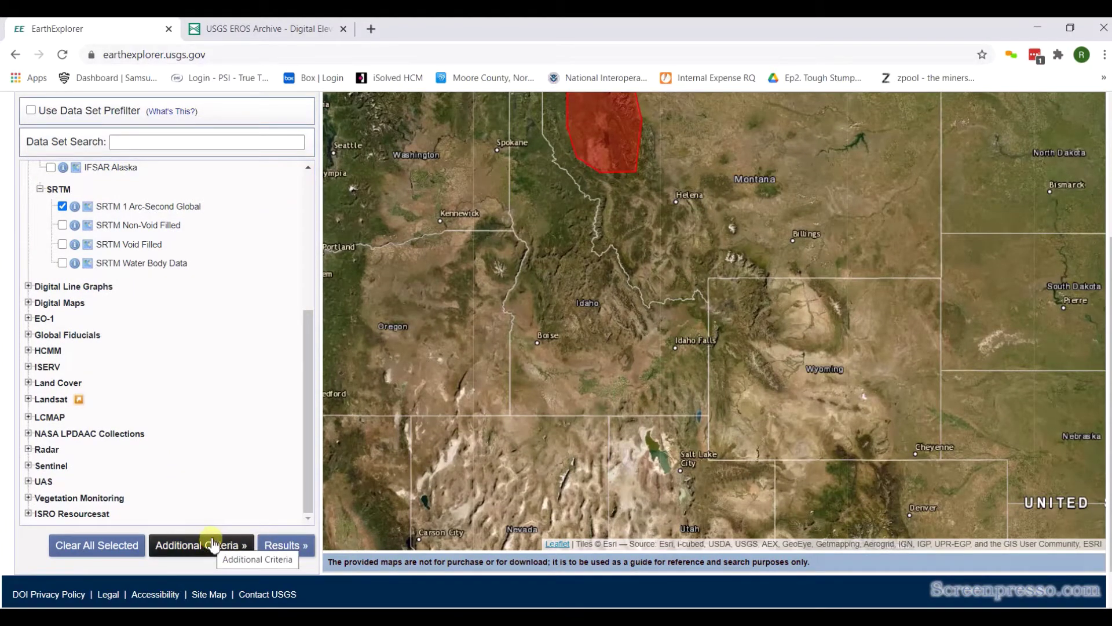
pyautogui.click(283, 547)
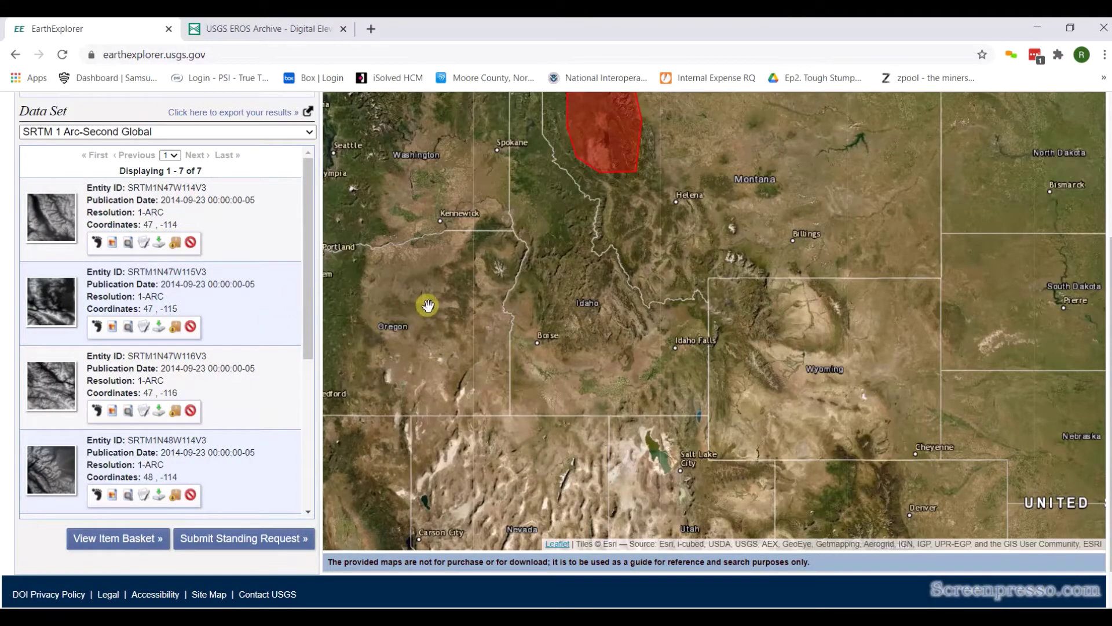
pyautogui.scroll(1, 428, 306)
pyautogui.scroll(-1, 428, 305)
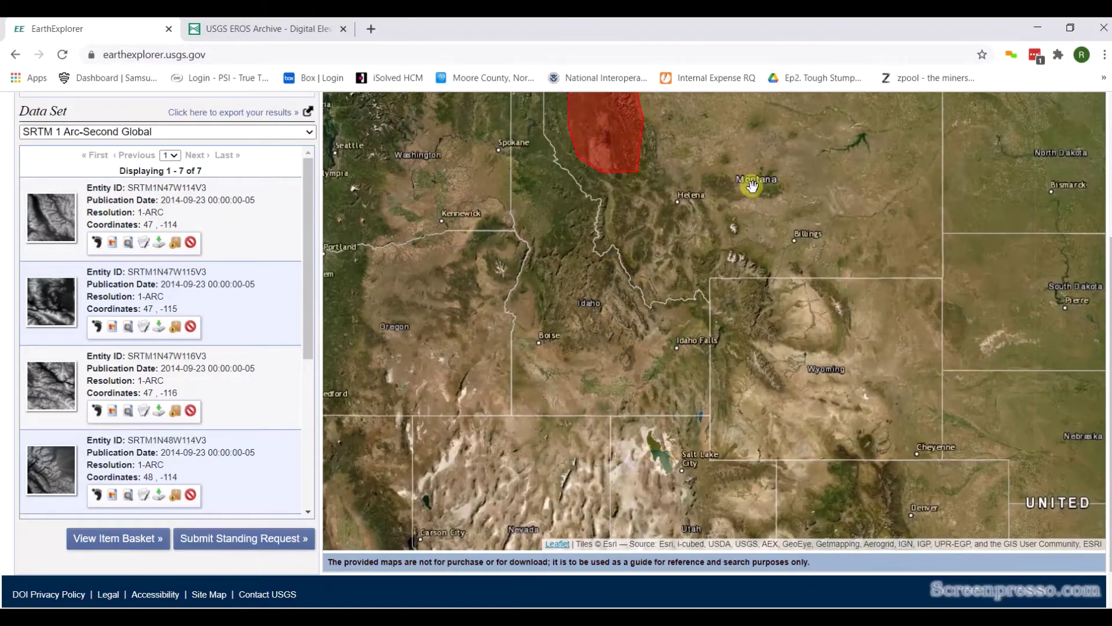
pyautogui.moveTo(753, 186); pyautogui.dragTo(827, 302)
pyautogui.scroll(1, 755, 288)
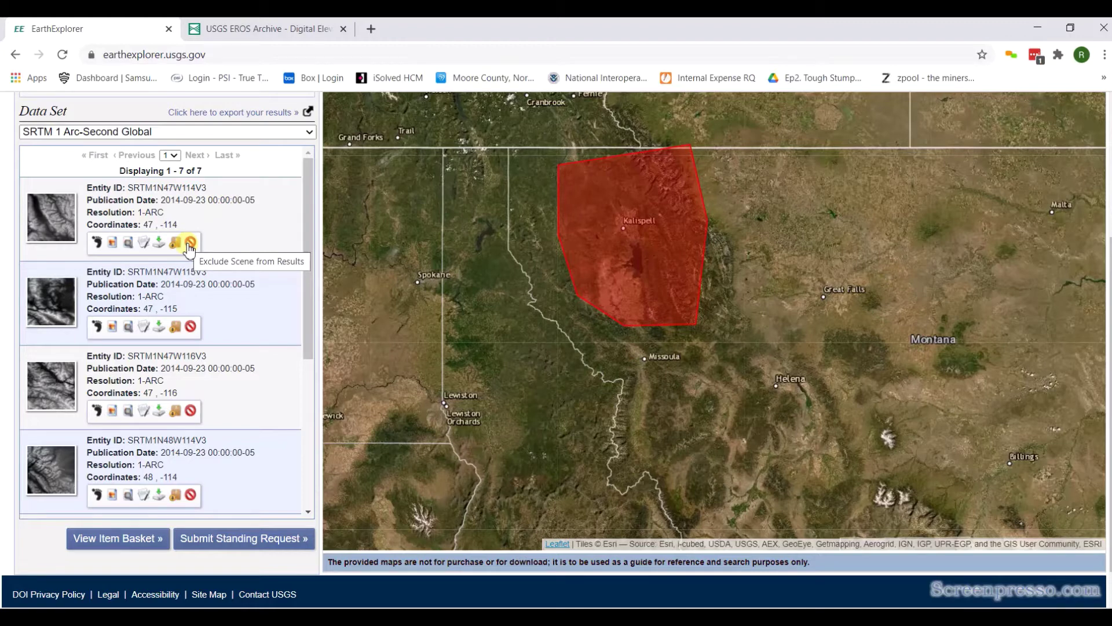
# Show the footprints of all seven SRTM scenes on the map and return to the start of the results list.
pyautogui.click(97, 243)
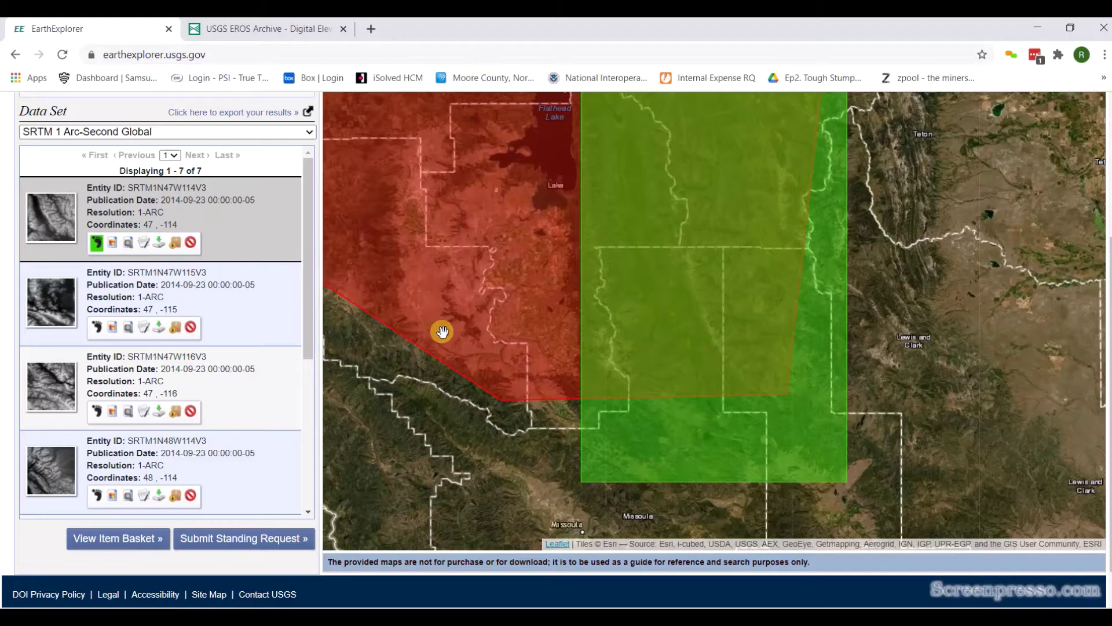
pyautogui.click(97, 328)
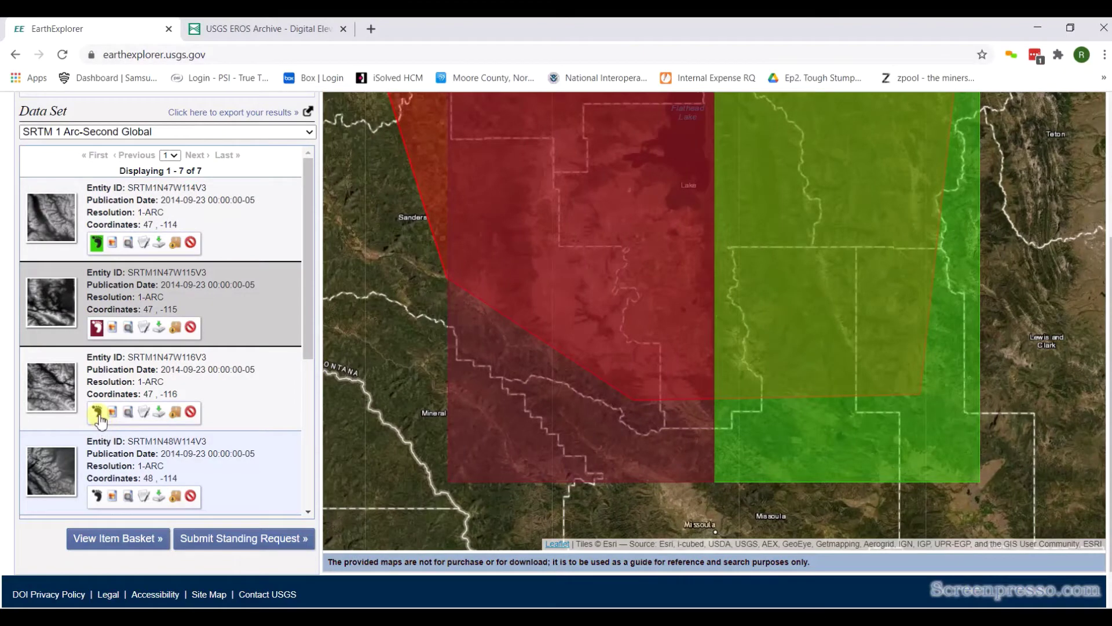
pyautogui.click(97, 412)
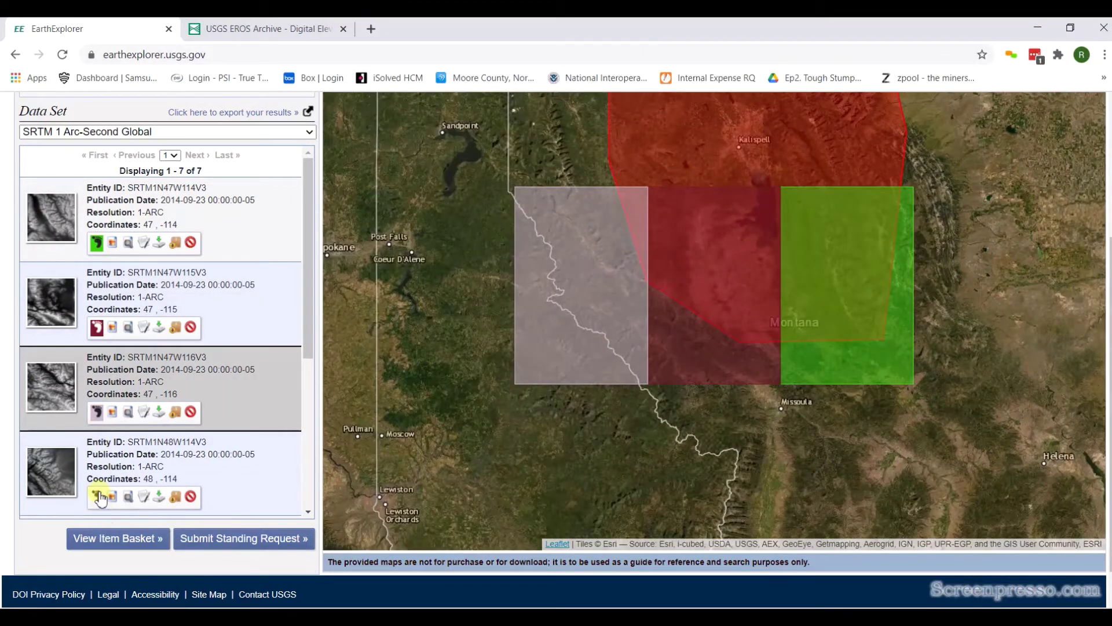
pyautogui.click(98, 497)
pyautogui.scroll(-3, 232, 423)
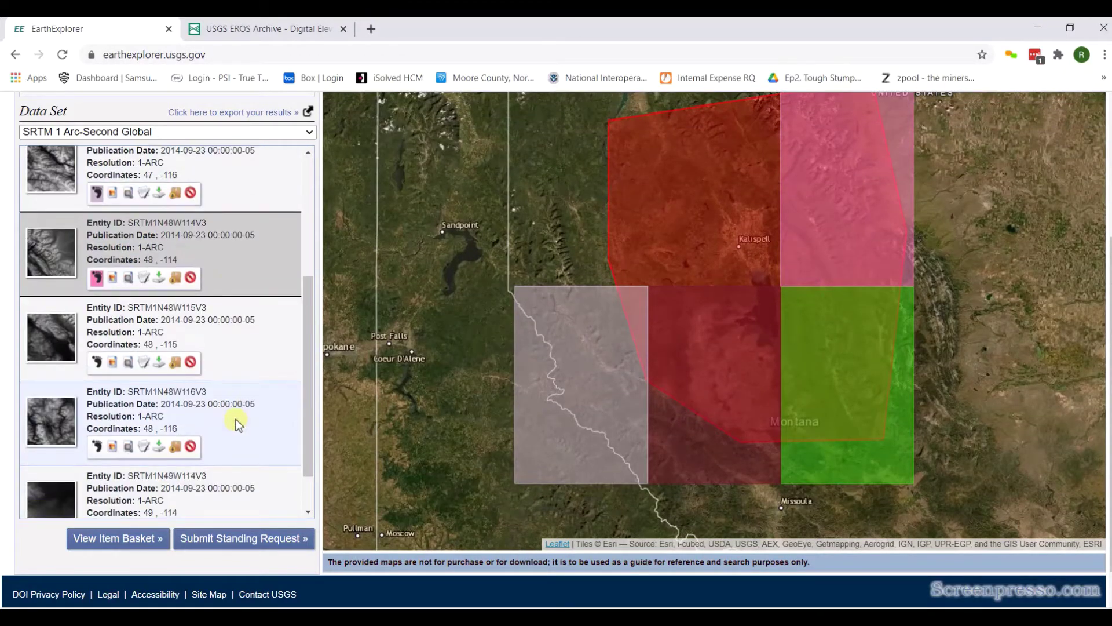
pyautogui.click(96, 362)
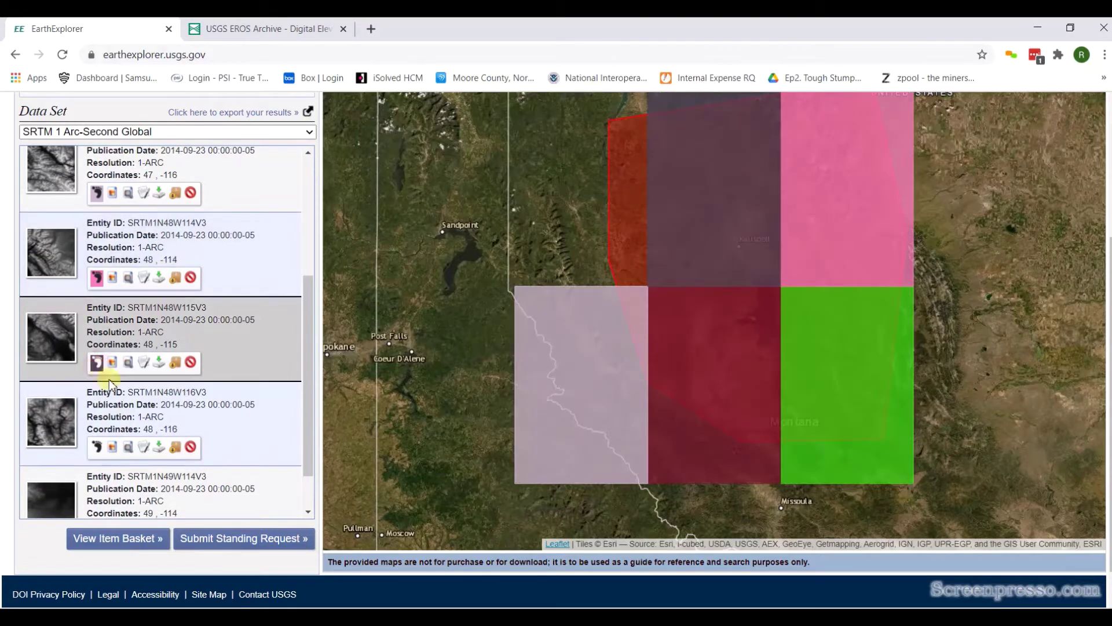
pyautogui.click(97, 450)
pyautogui.scroll(-1, 168, 420)
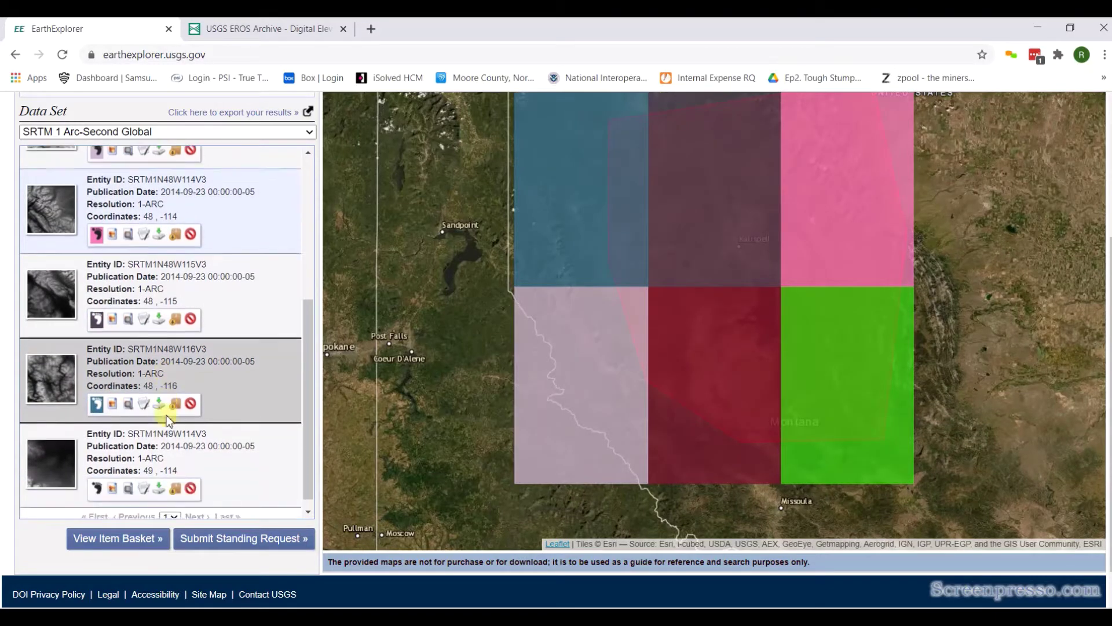
pyautogui.scroll(-1, 168, 423)
pyautogui.click(97, 475)
pyautogui.scroll(-1, 495, 338)
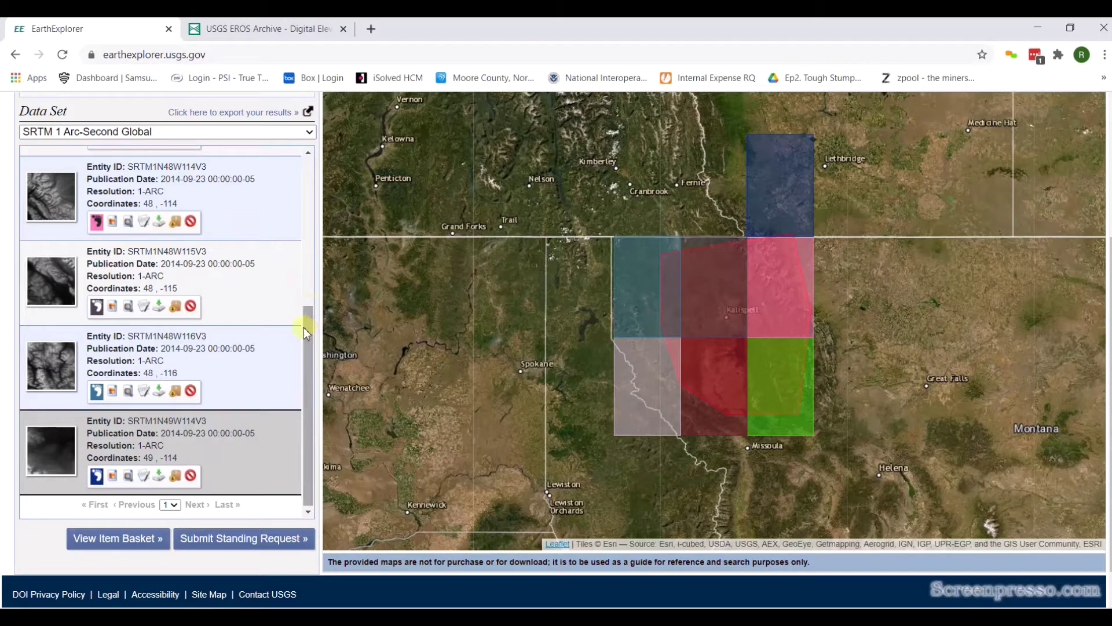
pyautogui.moveTo(307, 332); pyautogui.dragTo(308, 158)
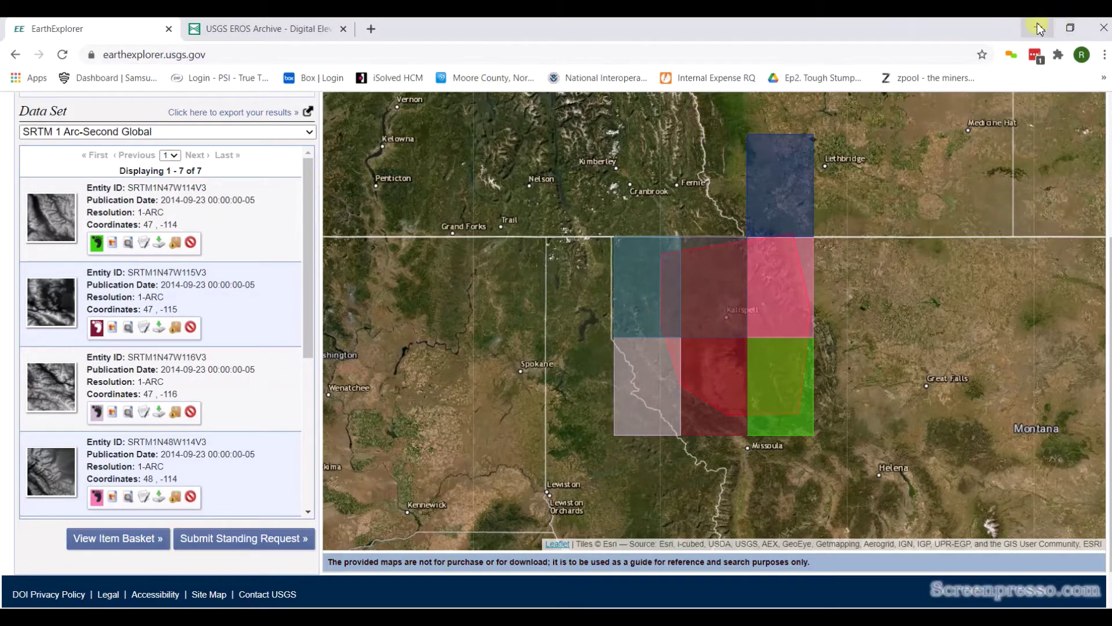
# Switch to the desktop, move the USGS DTED folder higher up, and return to EarthExplorer.
pyautogui.click(1037, 26)
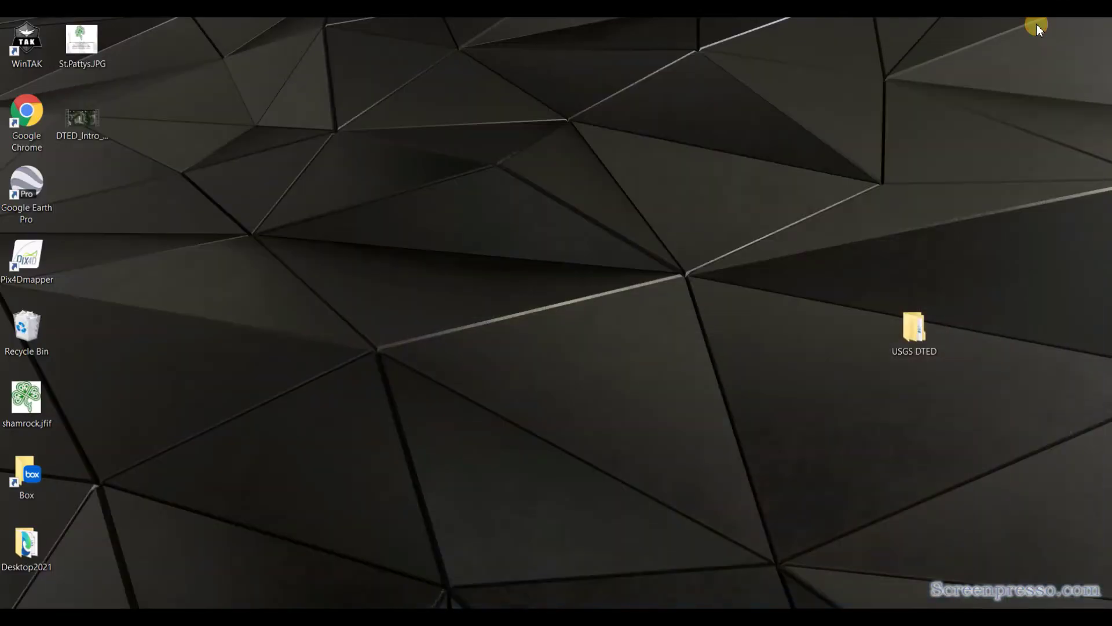
pyautogui.moveTo(912, 328); pyautogui.dragTo(890, 166)
pyautogui.click(930, 197)
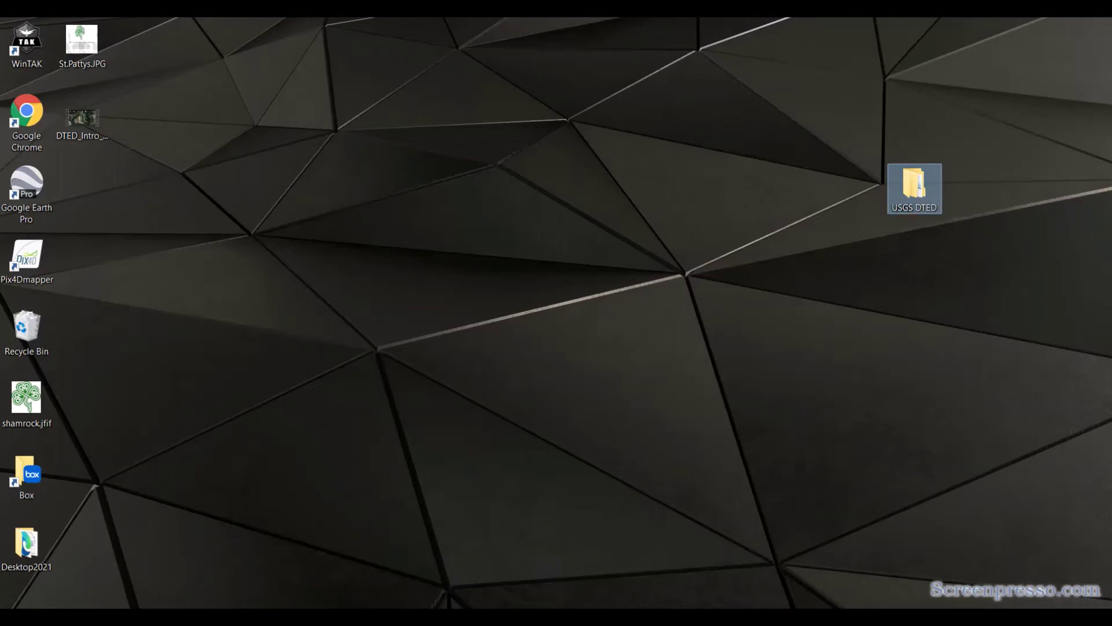
pyautogui.click(838, 567)
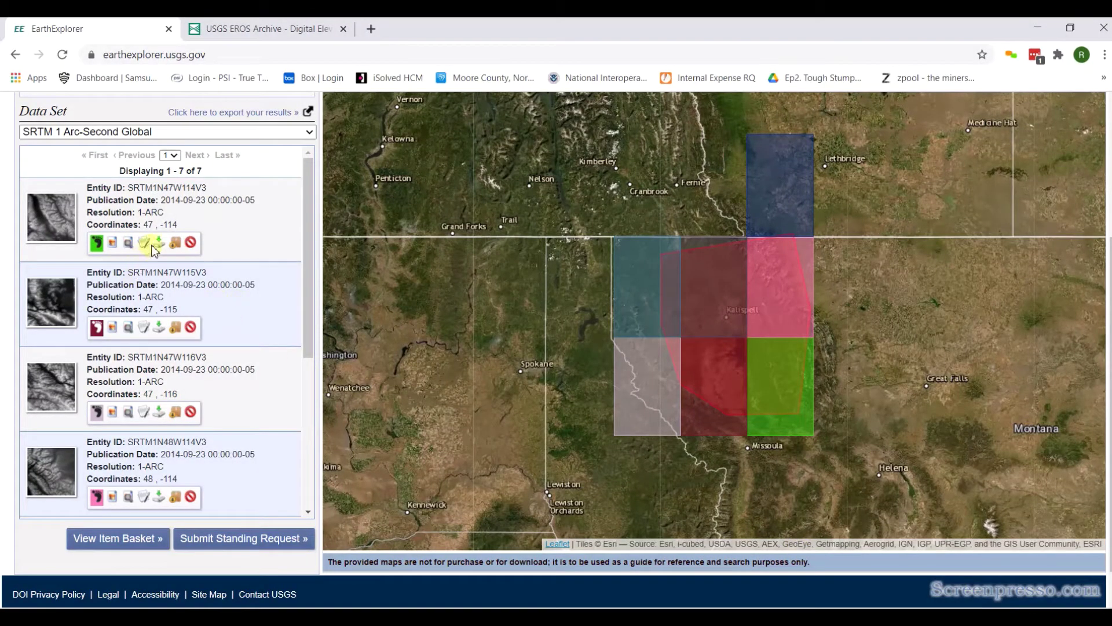
# Download the DTED 1 Arc-second files for scenes SRTM1N47W114V3 and SRTM1N47W115V3.
pyautogui.click(158, 243)
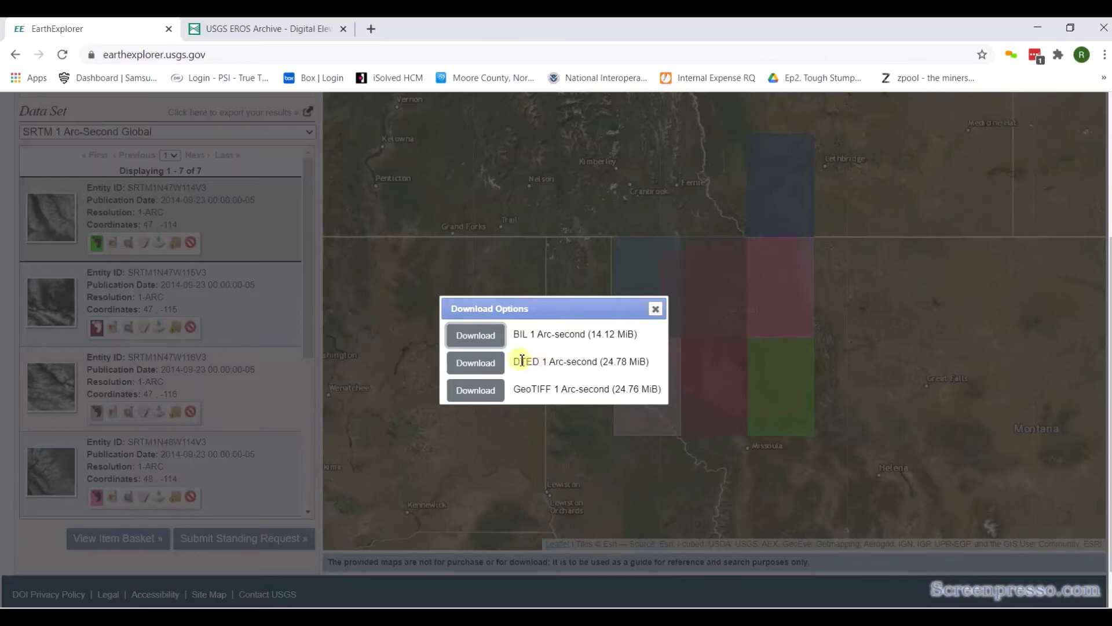
pyautogui.click(492, 365)
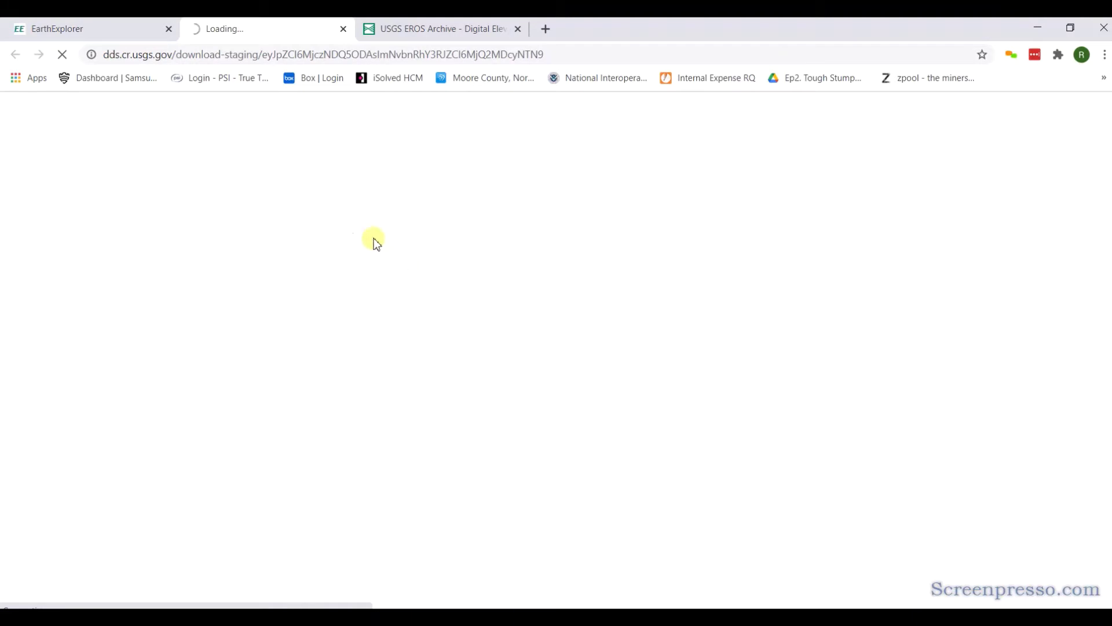
pyautogui.click(83, 28)
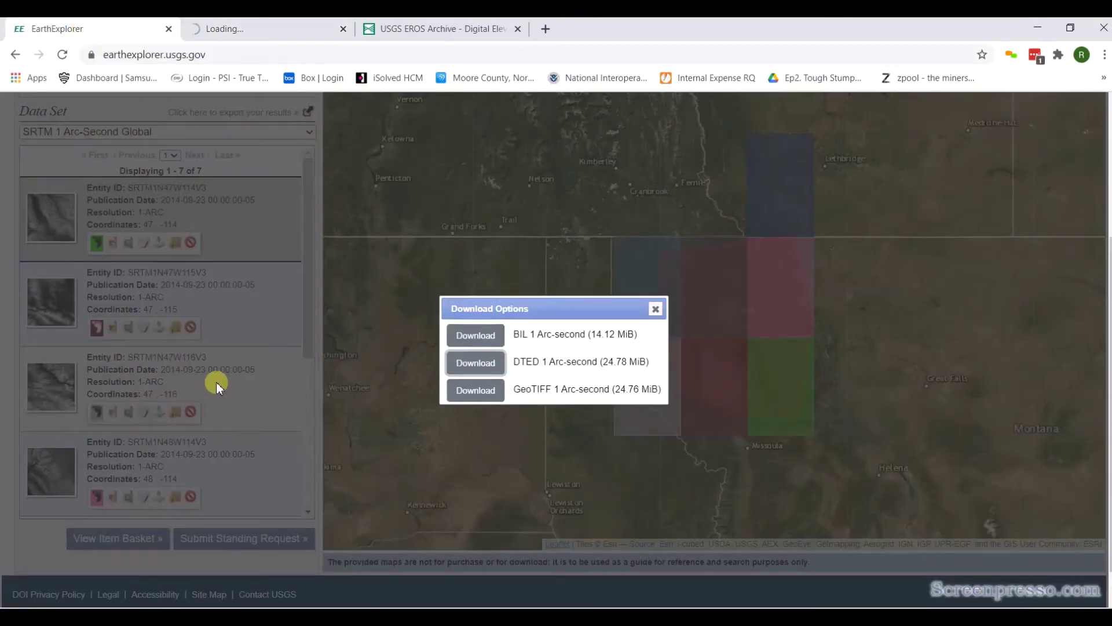
pyautogui.click(654, 311)
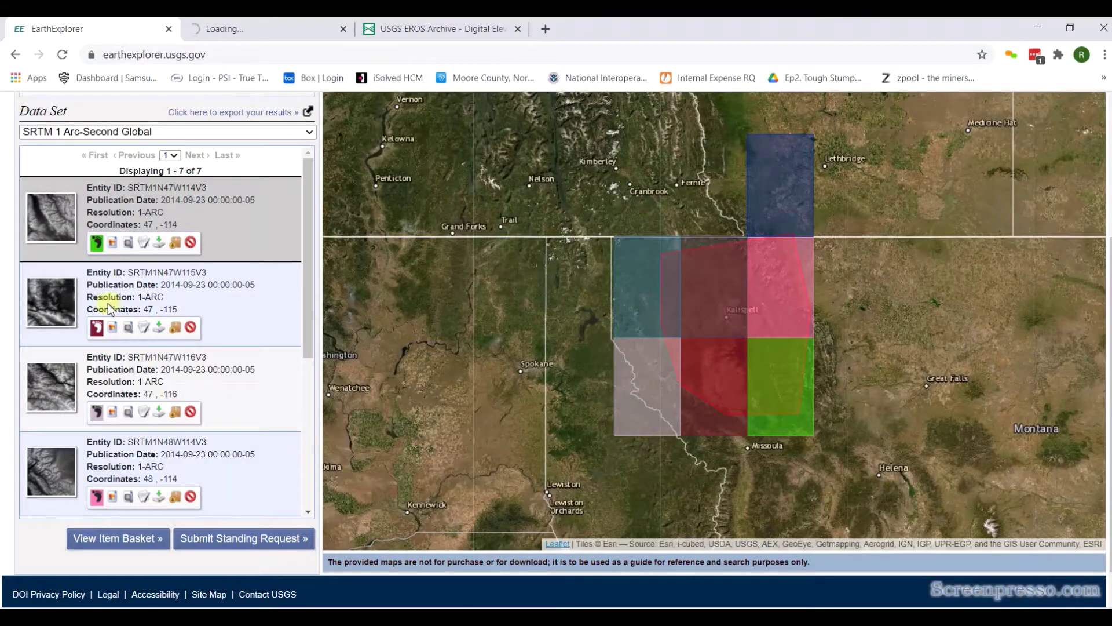
pyautogui.click(159, 328)
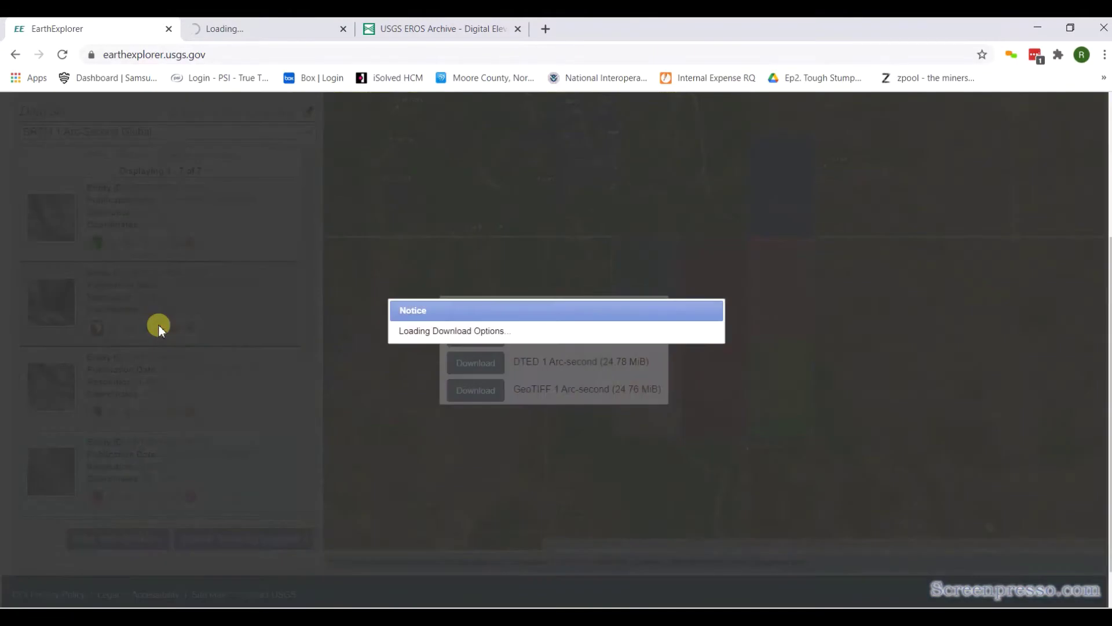
pyautogui.click(470, 364)
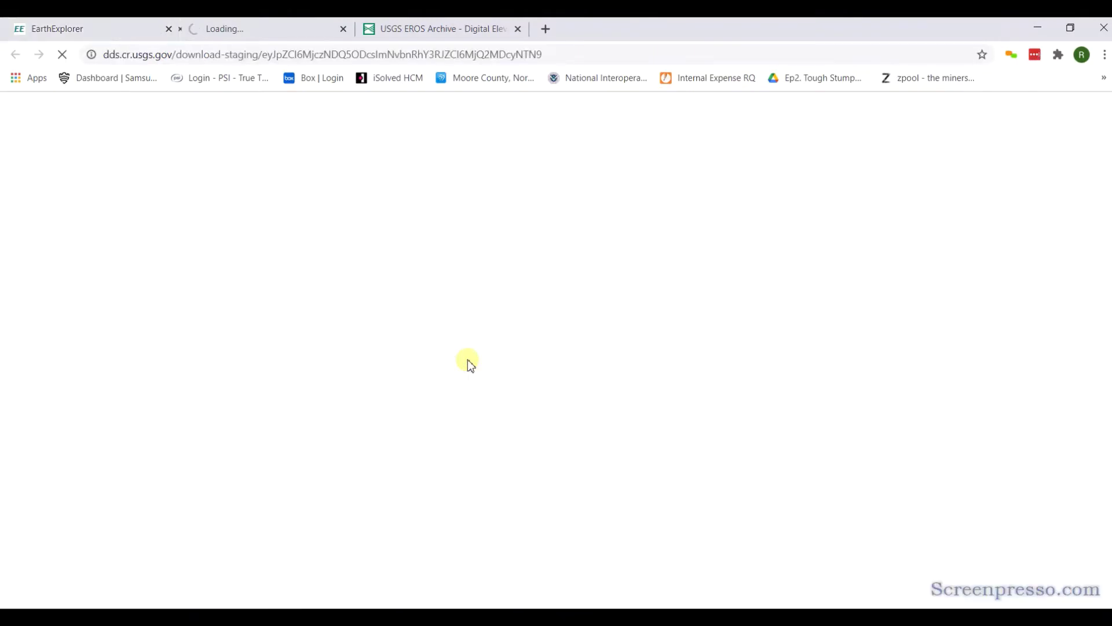
pyautogui.click(87, 28)
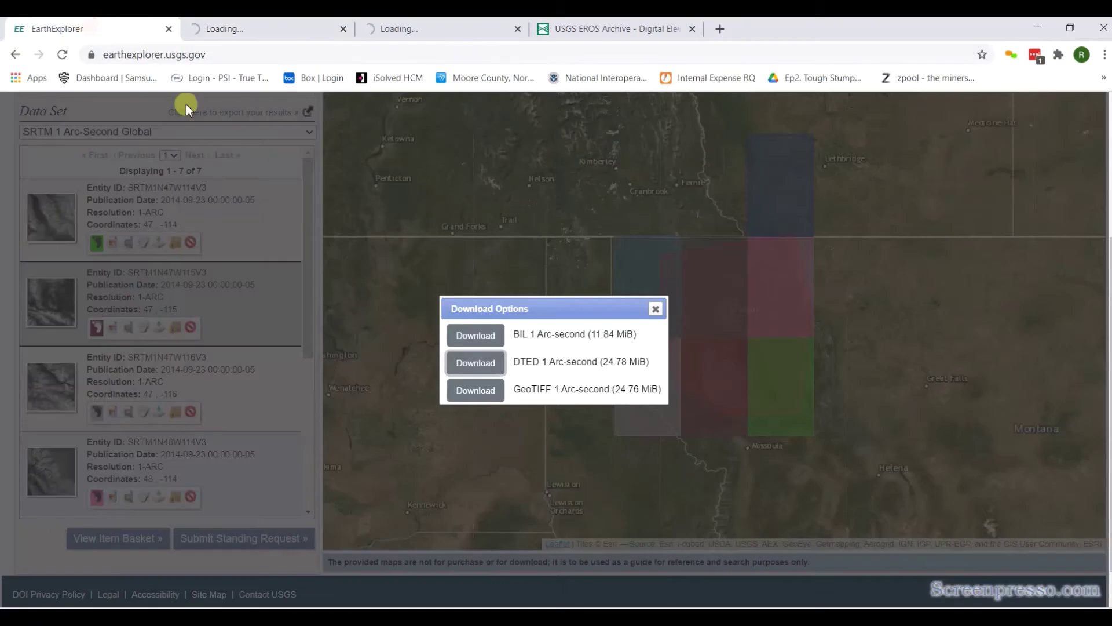
pyautogui.click(658, 308)
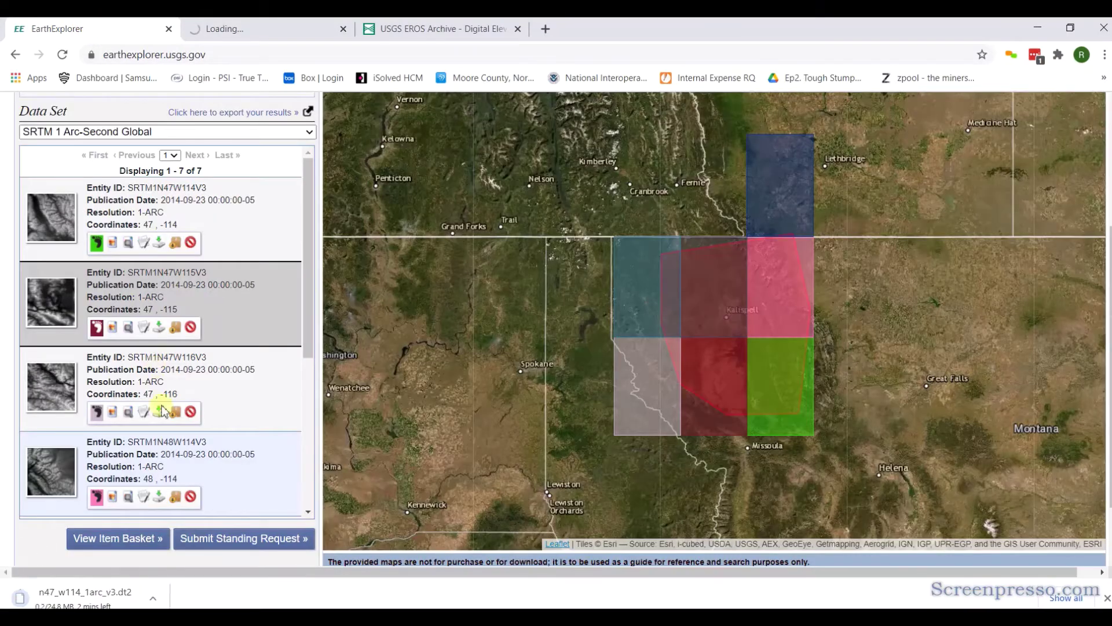
# Download the DTED 1 Arc-second files for scenes SRTM1N47W116V3 and SRTM1N48W114V3.
pyautogui.click(159, 412)
pyautogui.click(475, 363)
pyautogui.click(87, 28)
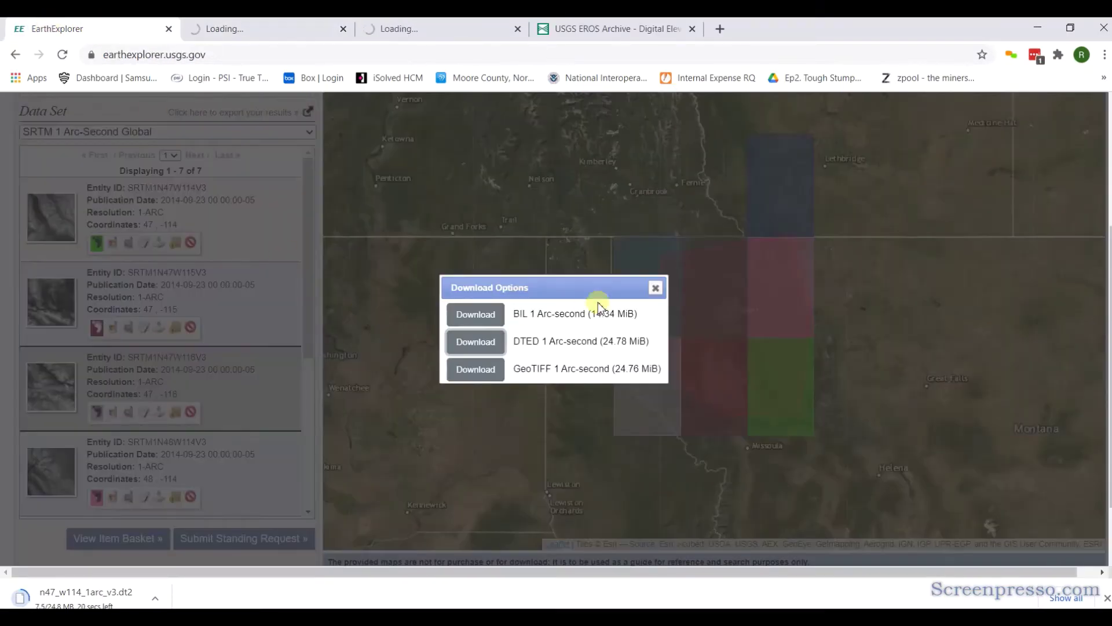
pyautogui.click(656, 288)
pyautogui.click(158, 496)
pyautogui.click(475, 344)
pyautogui.hotkey('ctrl', 'shift', 'Tab')
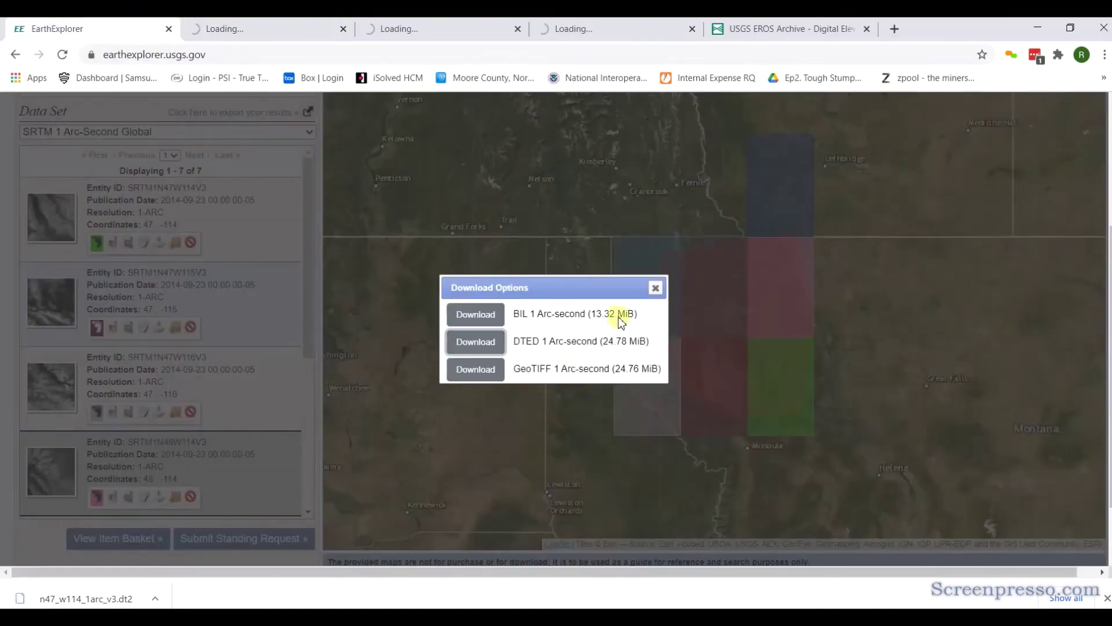
pyautogui.click(656, 289)
# Download the DTED 1 Arc-second files for scenes SRTM1N48W115V3 and SRTM1N48W116V3.
pyautogui.moveTo(306, 342); pyautogui.dragTo(304, 489)
pyautogui.click(160, 312)
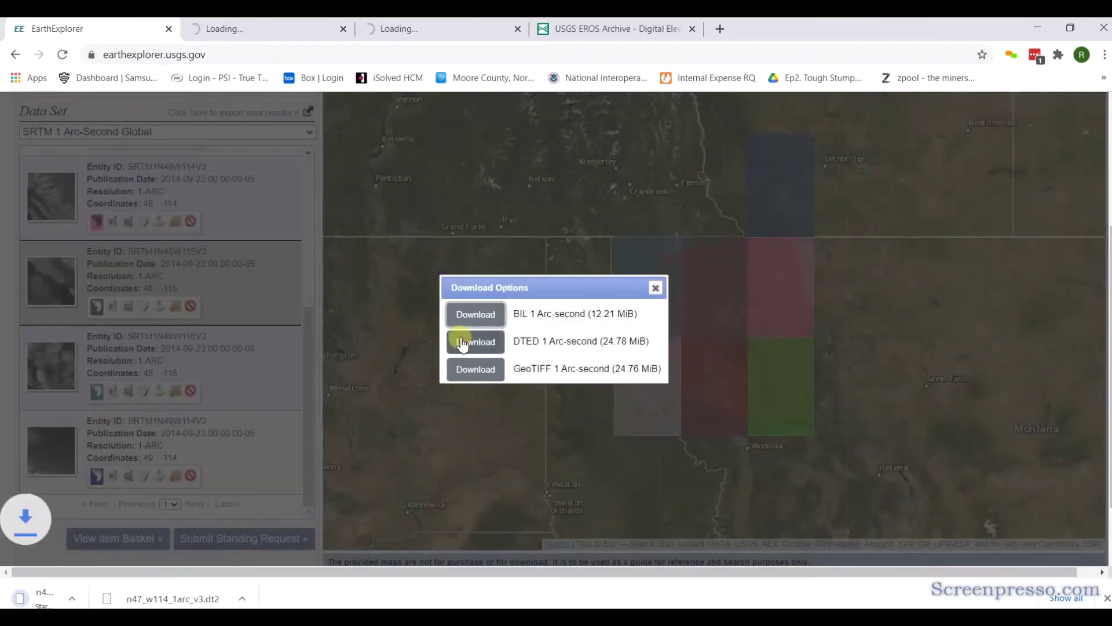
pyautogui.click(476, 342)
pyautogui.click(656, 288)
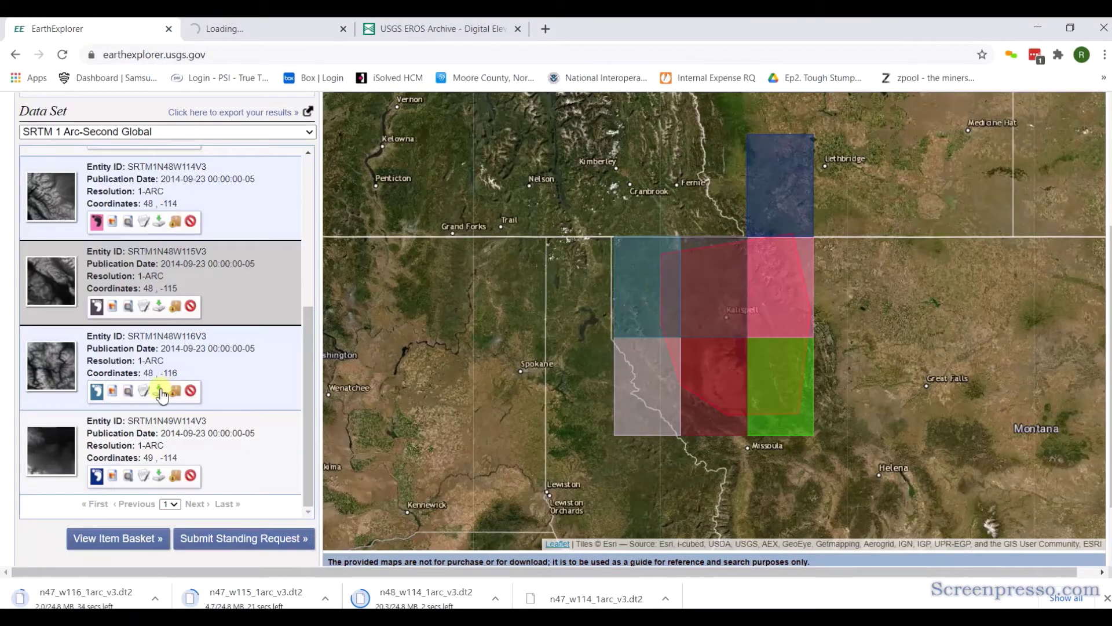
pyautogui.click(161, 391)
pyautogui.click(476, 342)
pyautogui.click(77, 32)
pyautogui.click(656, 288)
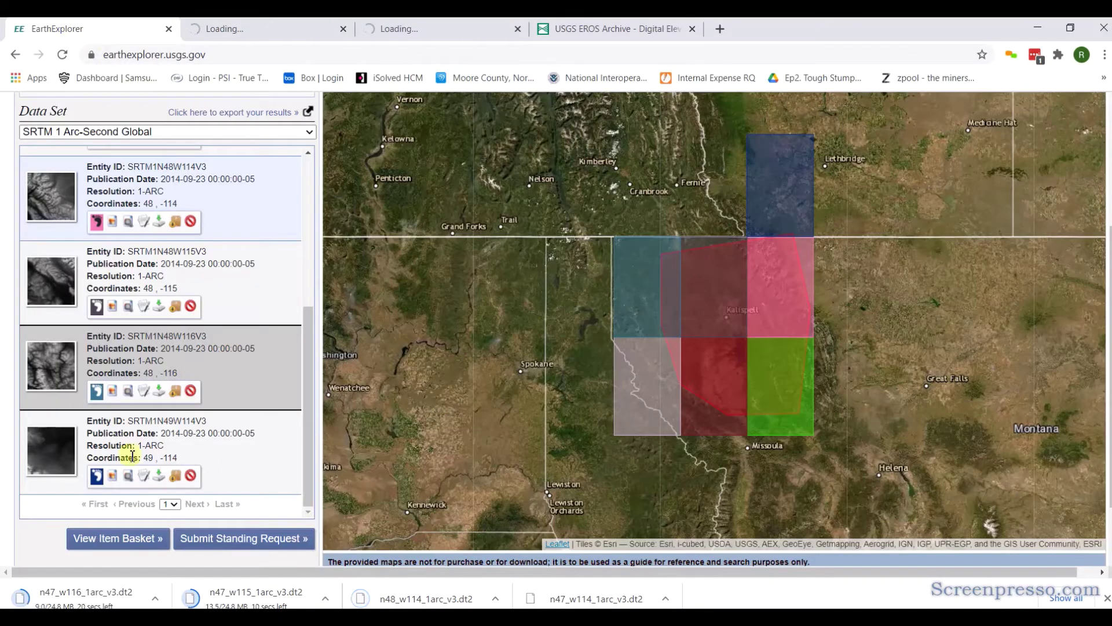
# Download the DTED 1 Arc-second file for the last scene, SRTM1N49W114V3.
pyautogui.click(160, 476)
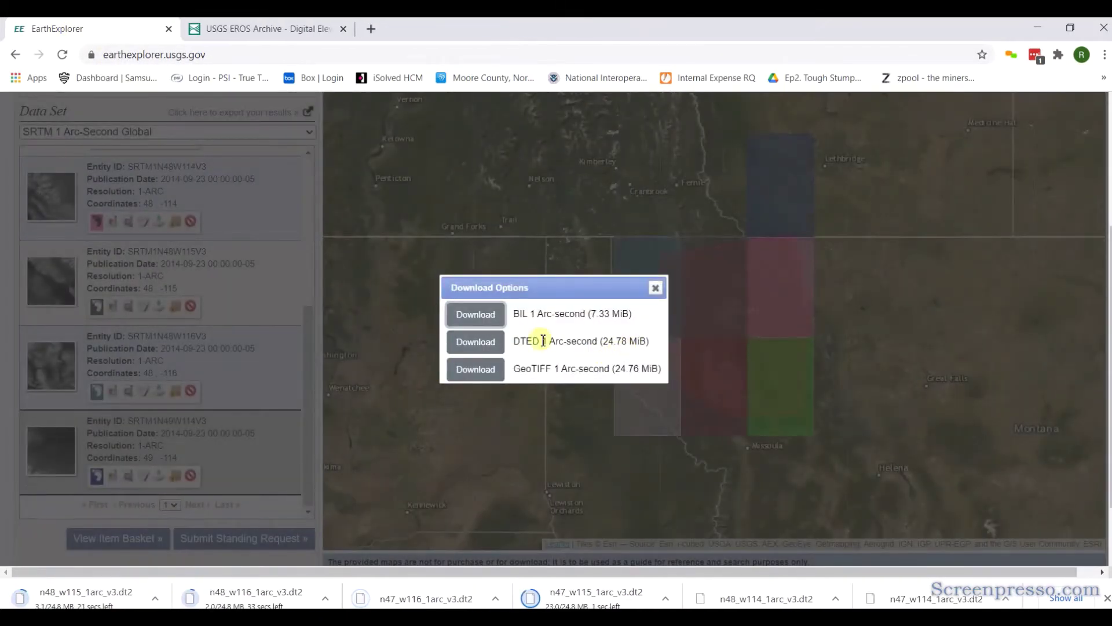
pyautogui.click(475, 342)
pyautogui.click(87, 29)
pyautogui.click(656, 288)
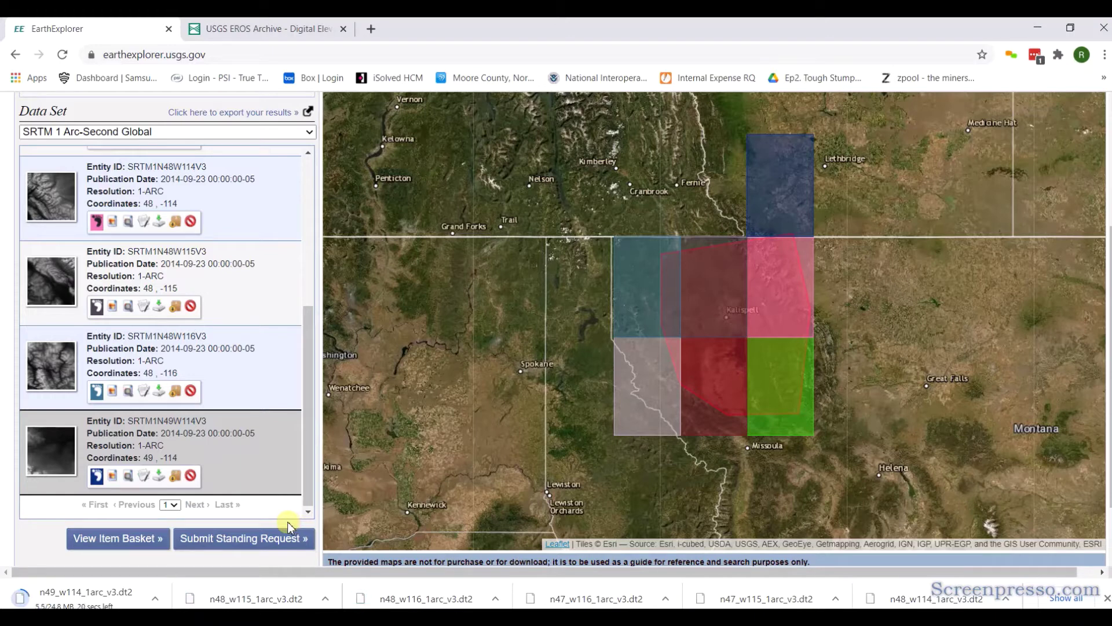
pyautogui.click(285, 537)
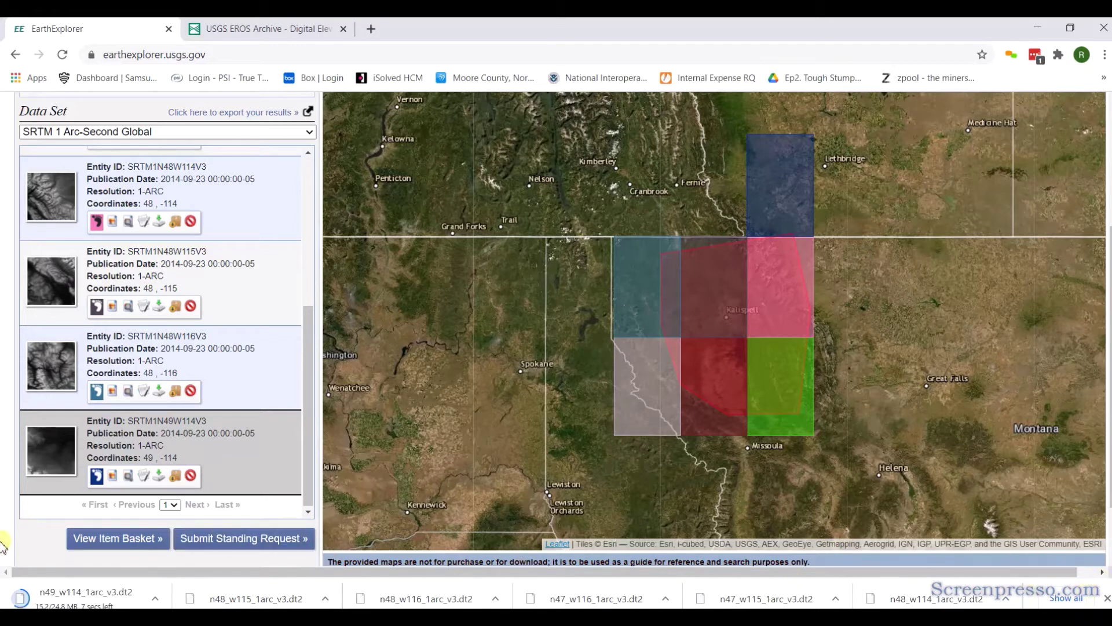
# Try to open the downloaded file n49_w114_1arc_v3.dt2.
pyautogui.click(102, 591)
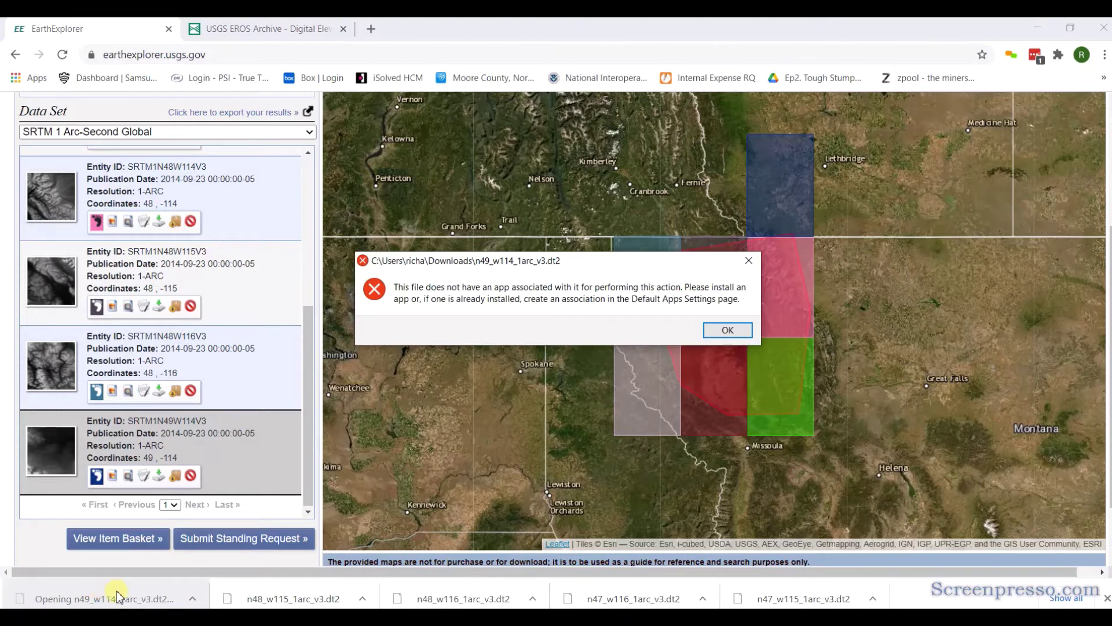
pyautogui.click(728, 329)
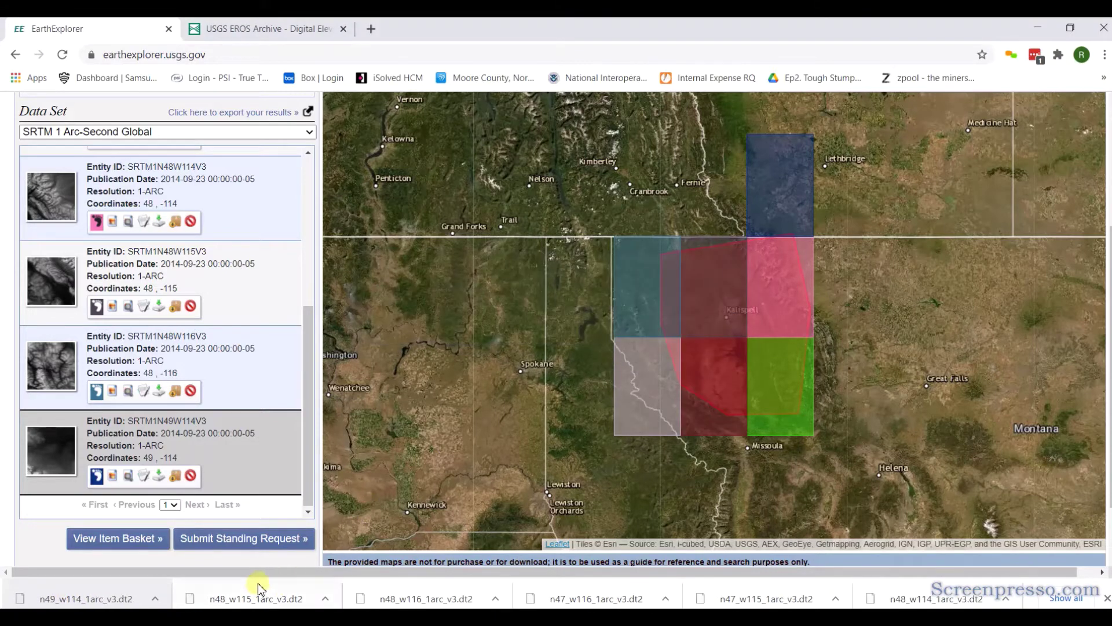
# Show the downloaded tiles in the Downloads folder and copy all seven of today's .dt2 files.
pyautogui.click(156, 598)
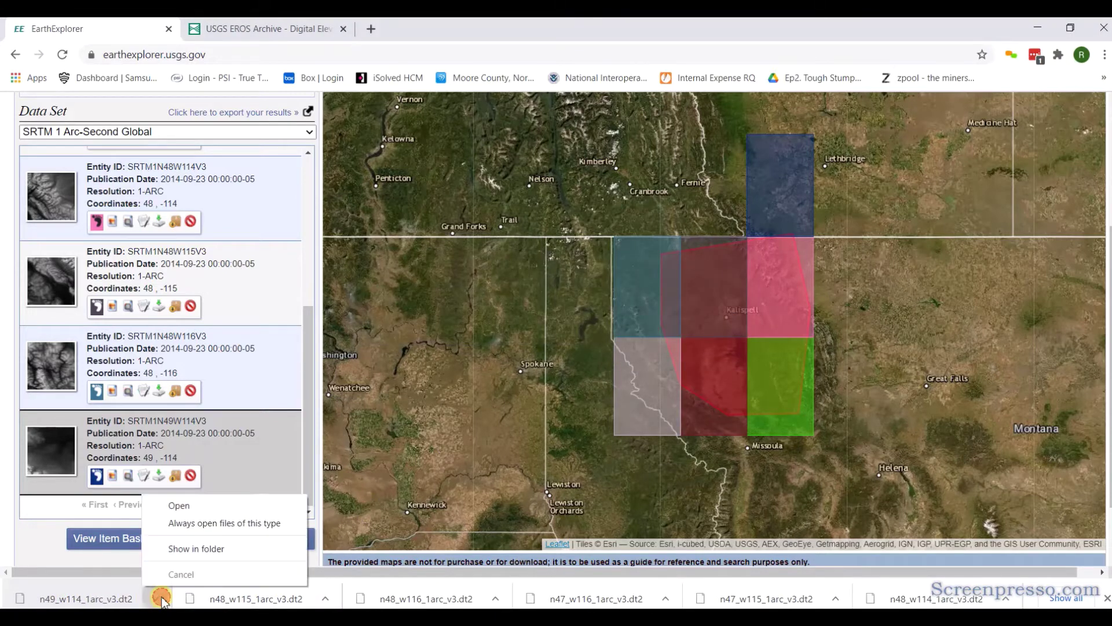
pyautogui.click(184, 555)
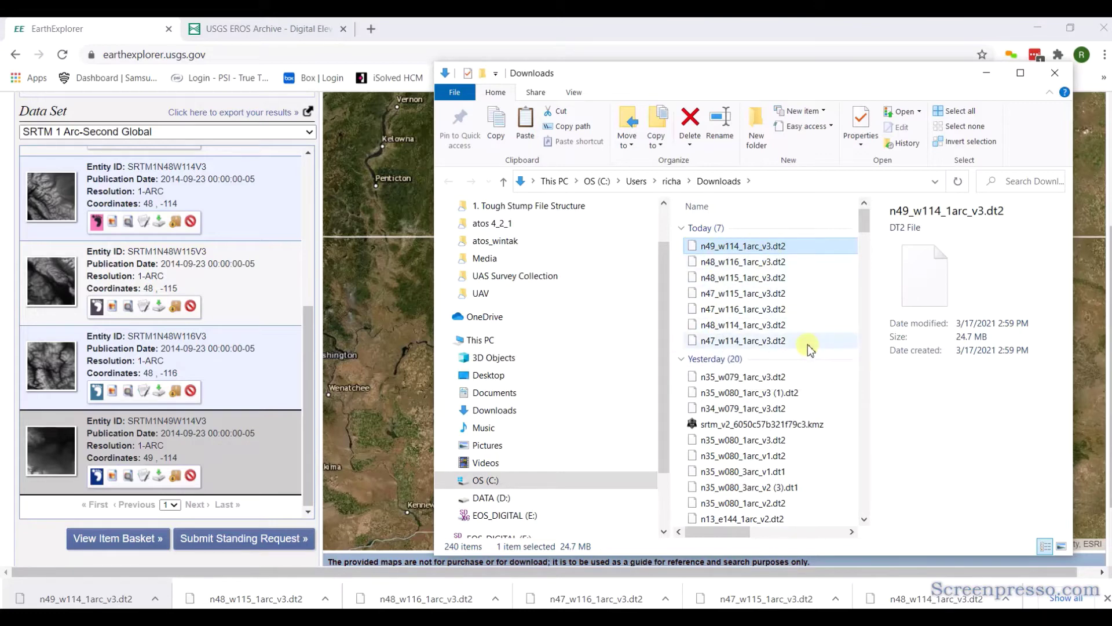
pyautogui.keyDown('ctrl'); pyautogui.click(771, 262); pyautogui.keyUp('ctrl')
pyautogui.keyDown('ctrl'); pyautogui.click(771, 277); pyautogui.keyUp('ctrl')
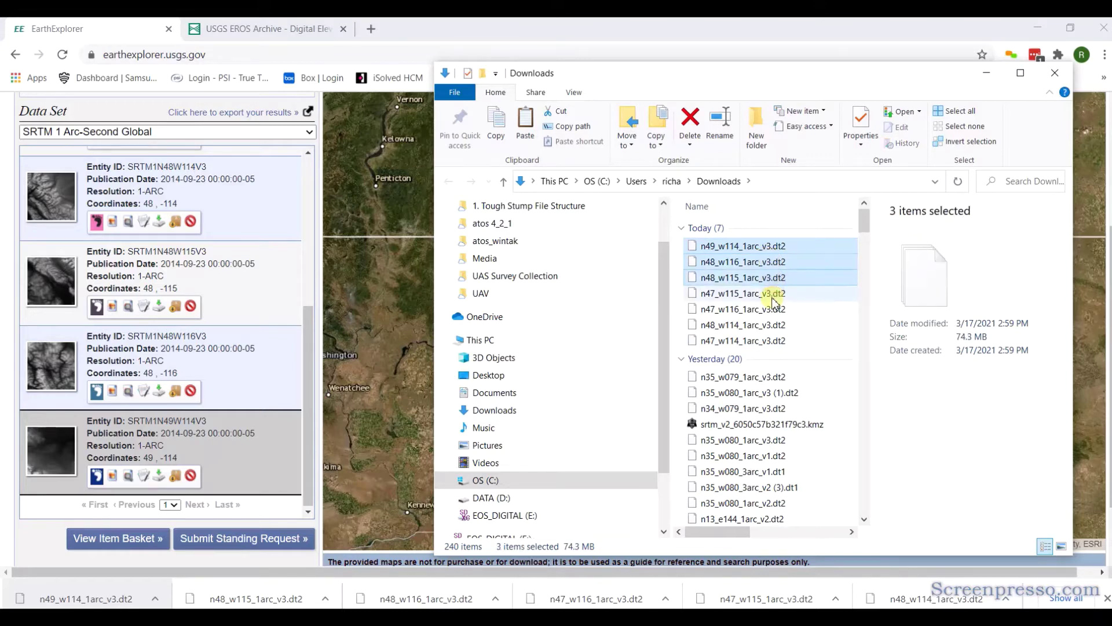
pyautogui.keyDown('ctrl'); pyautogui.click(771, 293); pyautogui.keyUp('ctrl')
pyautogui.keyDown('ctrl'); pyautogui.click(772, 310); pyautogui.keyUp('ctrl')
pyautogui.keyDown('ctrl'); pyautogui.click(769, 324); pyautogui.keyUp('ctrl')
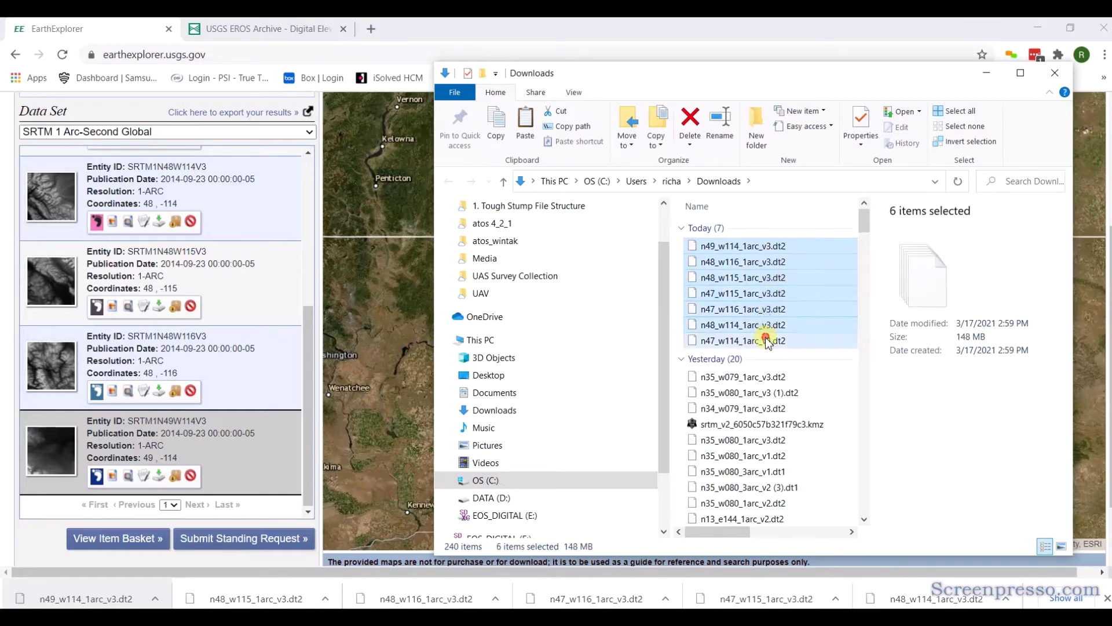
pyautogui.keyDown('ctrl'); pyautogui.click(768, 340); pyautogui.keyUp('ctrl')
pyautogui.rightClick(765, 321)
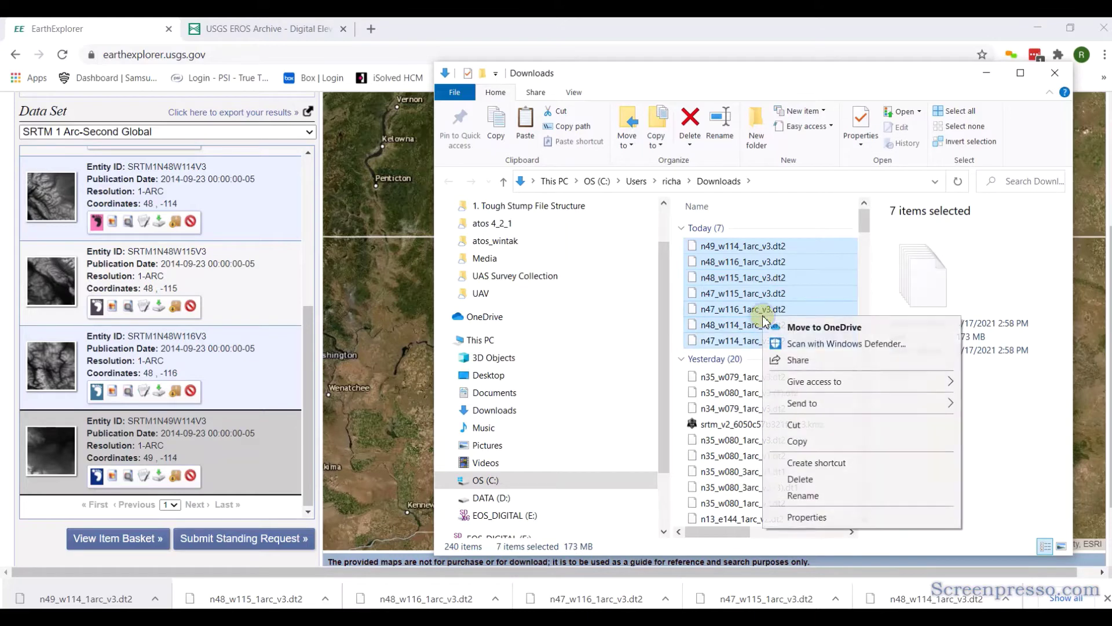
pyautogui.click(831, 439)
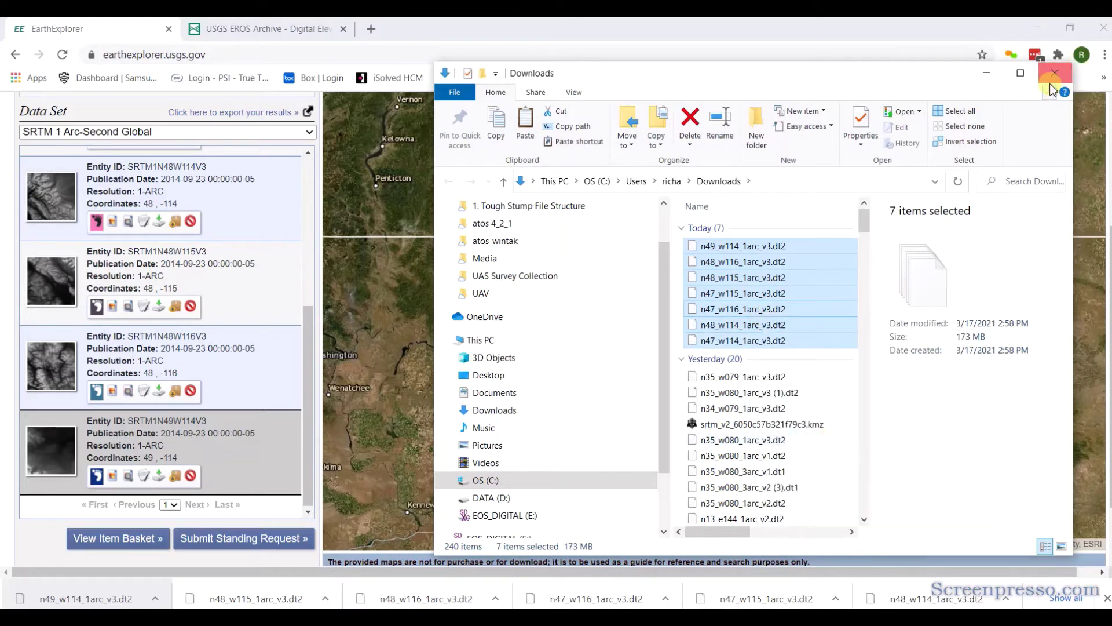
# Paste the copied tiles into the N. Montana folder inside the USGS DTED folder on the desktop.
pyautogui.click(991, 74)
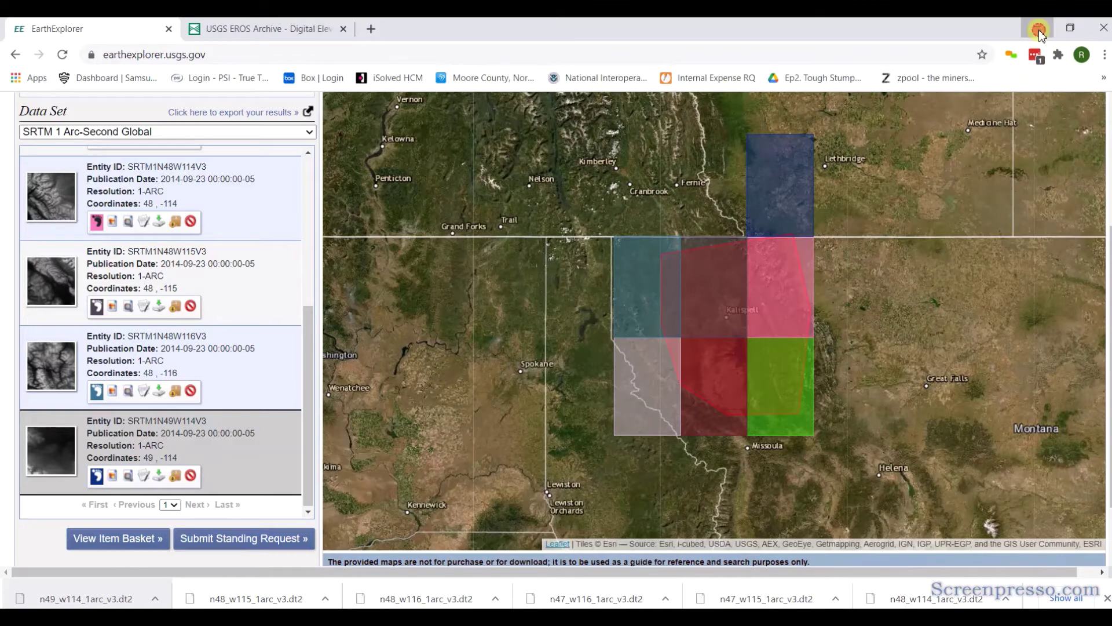
pyautogui.click(1038, 30)
pyautogui.doubleClick(918, 197)
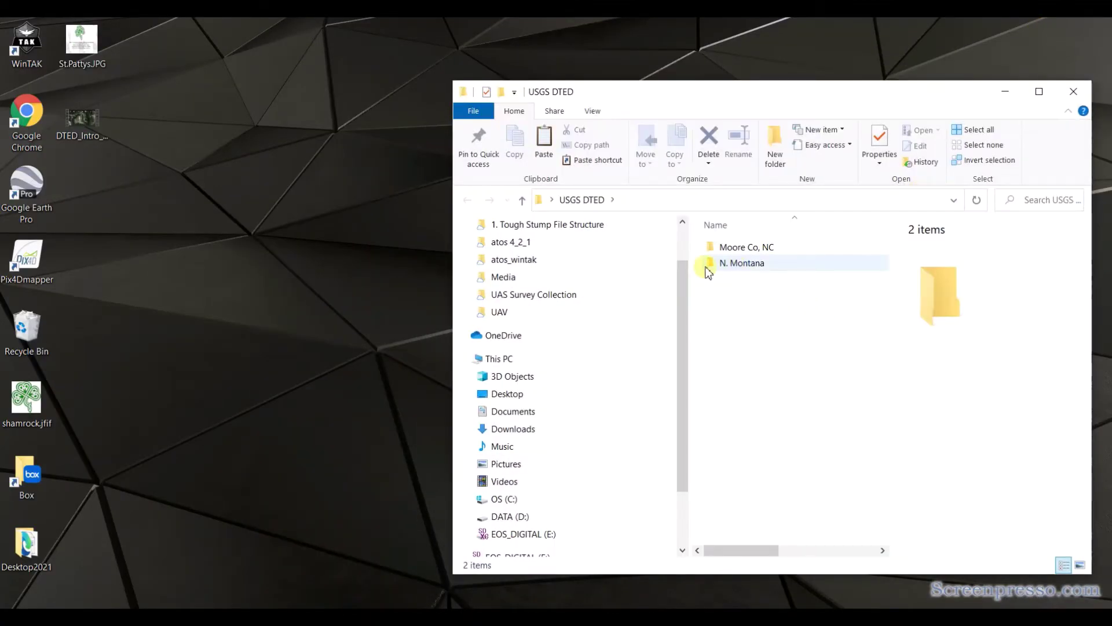
pyautogui.doubleClick(742, 263)
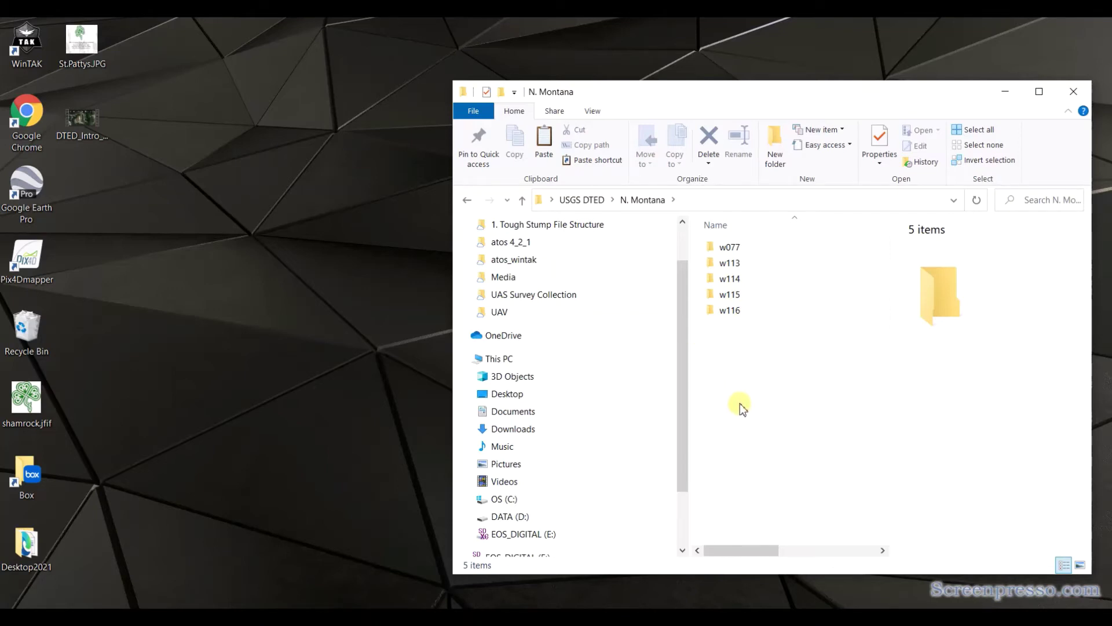
pyautogui.hotkey('ctrl', 'v')
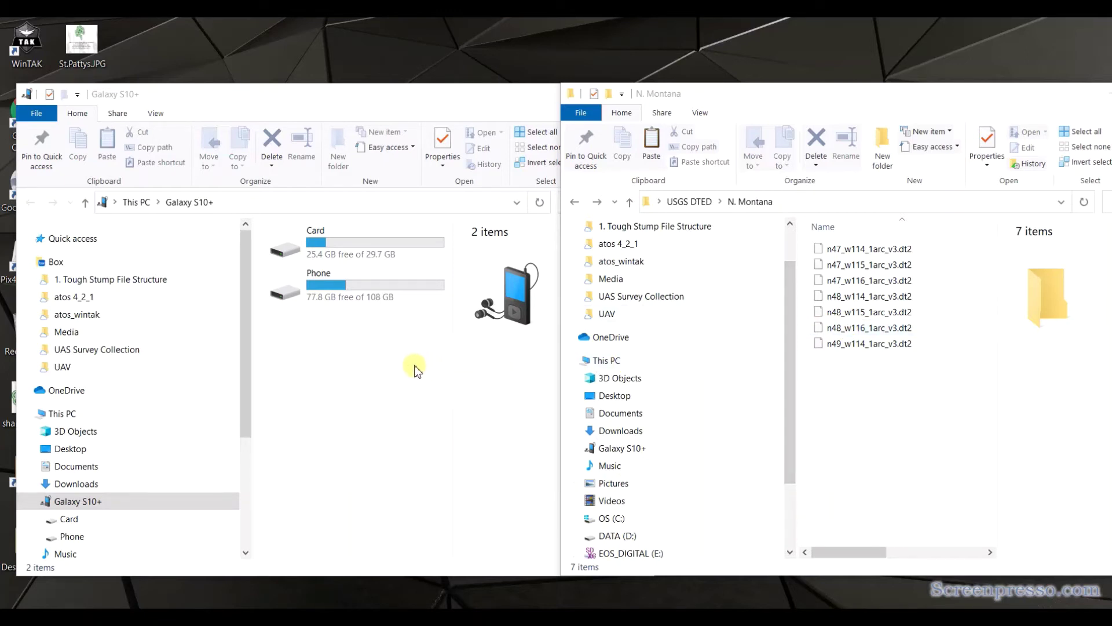
# Open the DTED folder in the Galaxy S10+ phone storage and examine how the files in its e000 subfolder are named.
pyautogui.doubleClick(341, 284)
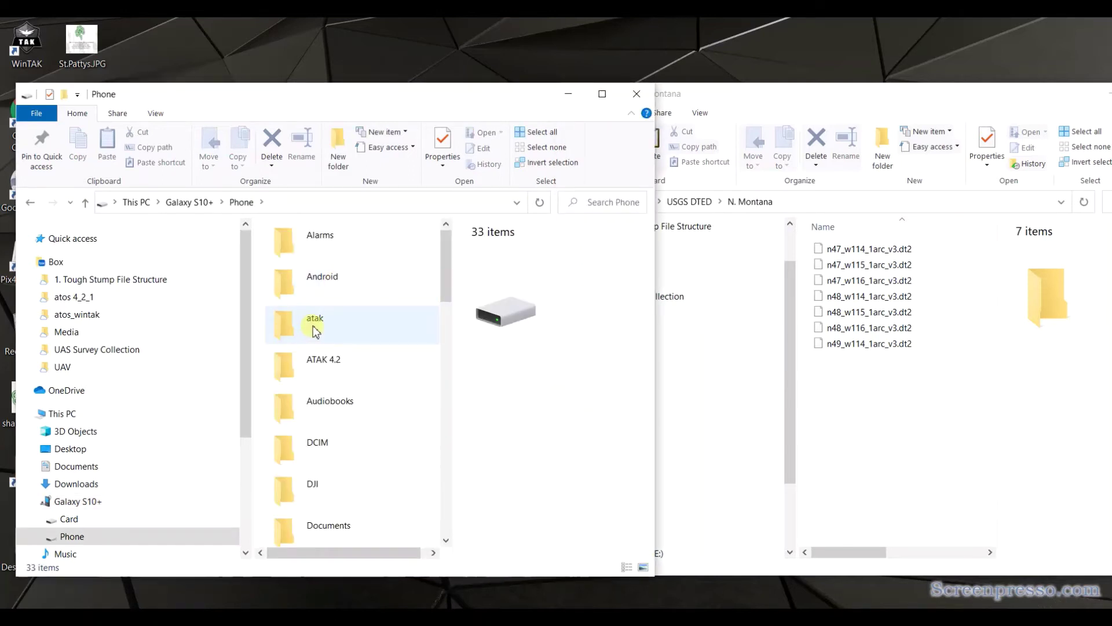
pyautogui.scroll(-2, 315, 330)
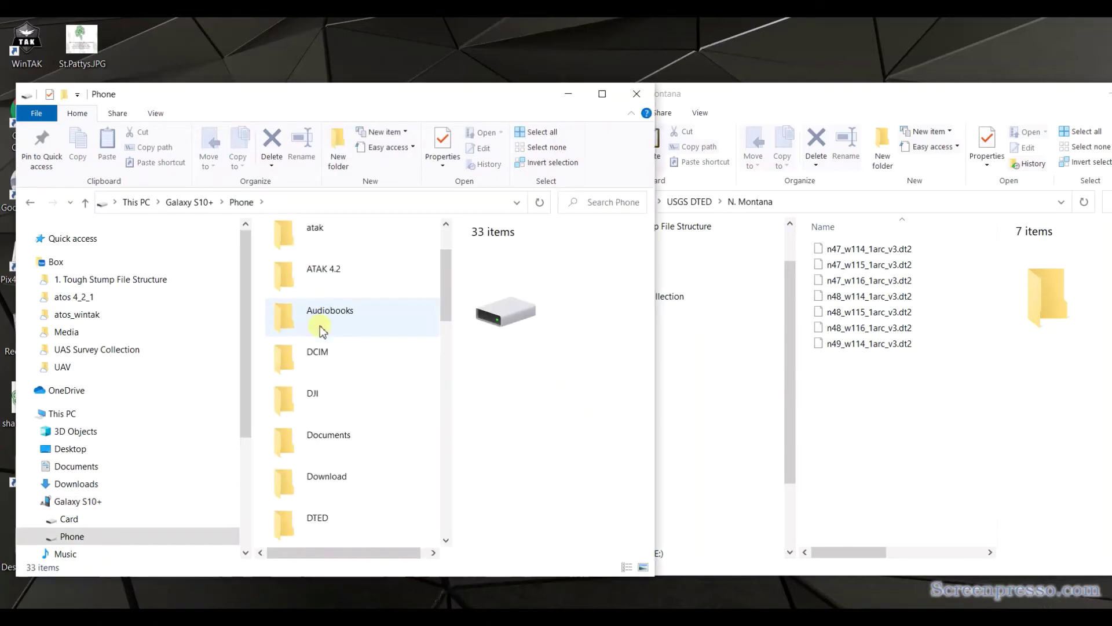
pyautogui.click(297, 523)
pyautogui.doubleClick(297, 522)
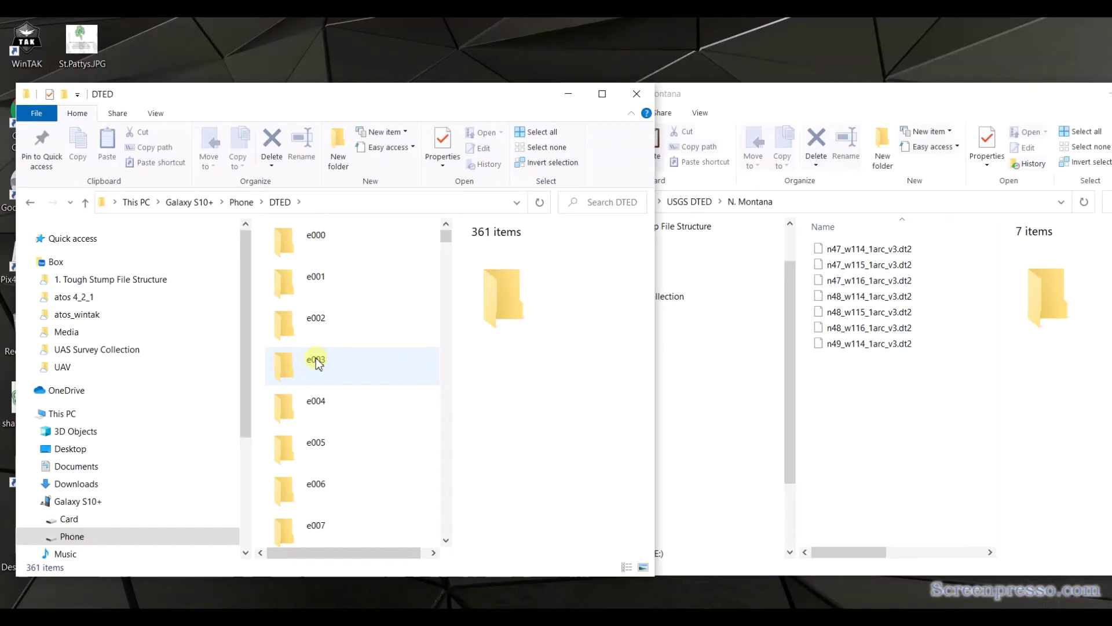
pyautogui.doubleClick(297, 248)
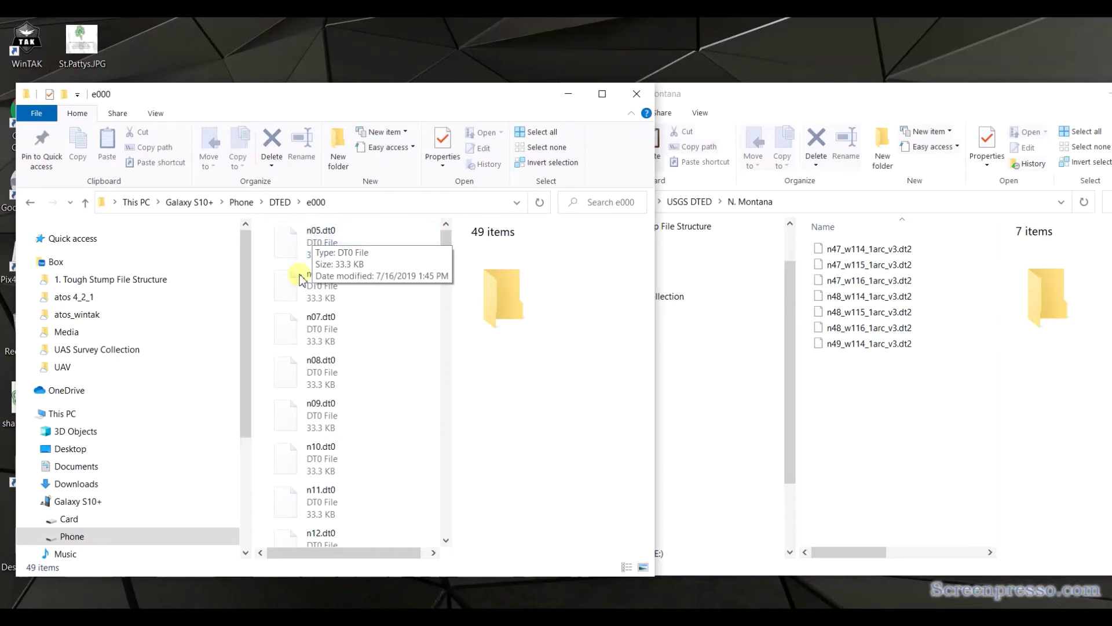
pyautogui.scroll(-3, 327, 322)
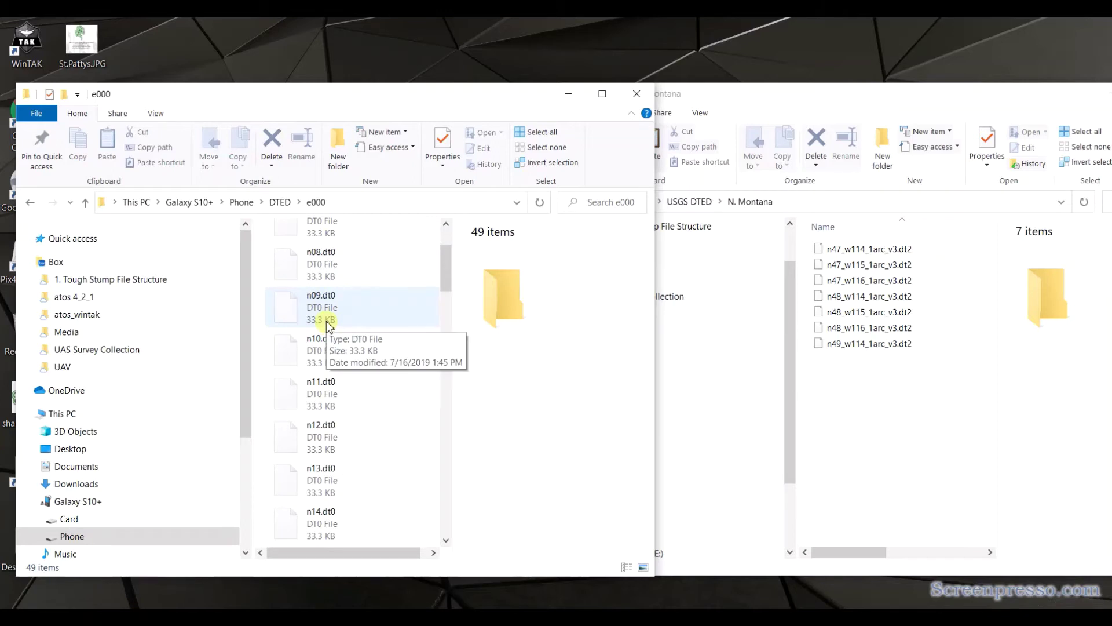
pyautogui.scroll(3, 325, 319)
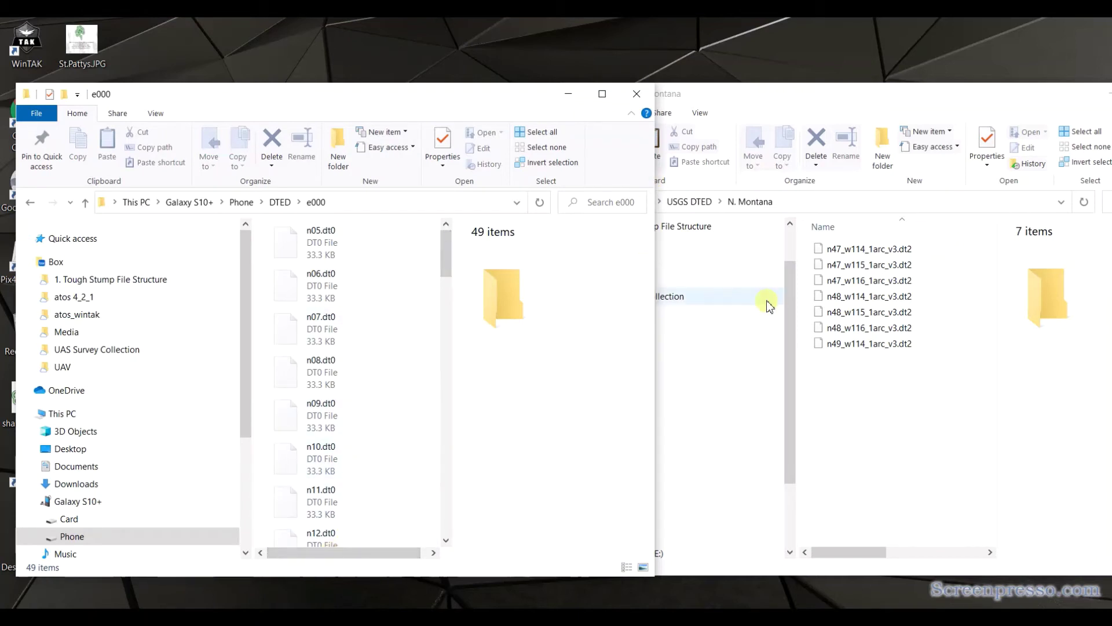
pyautogui.click(569, 97)
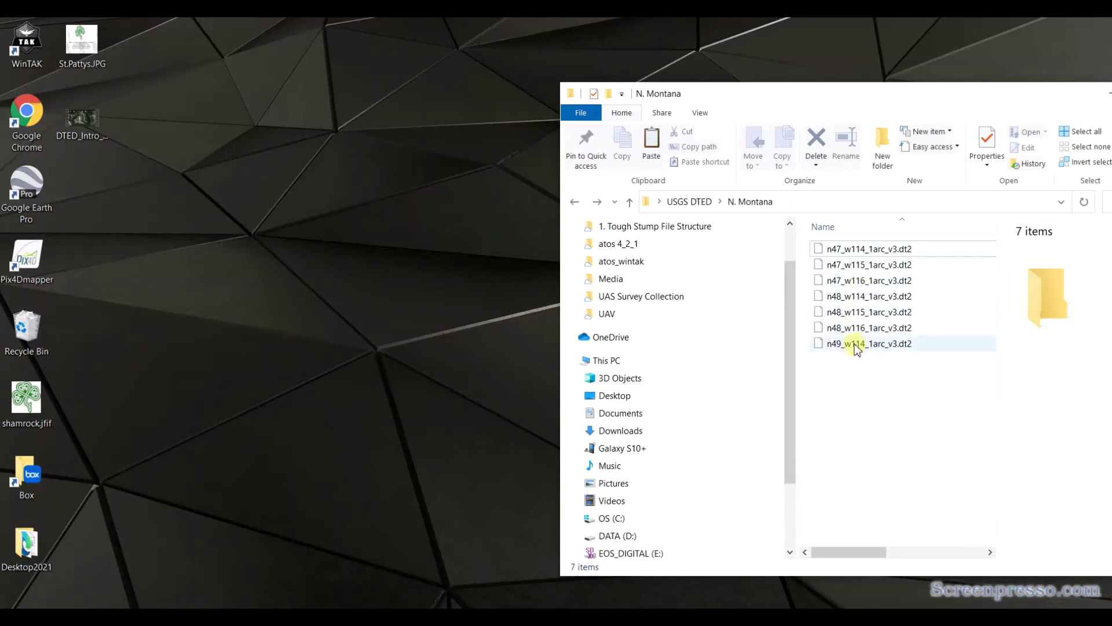
# Create a new folder named w114 in the N. Montana folder.
pyautogui.moveTo(856, 347)
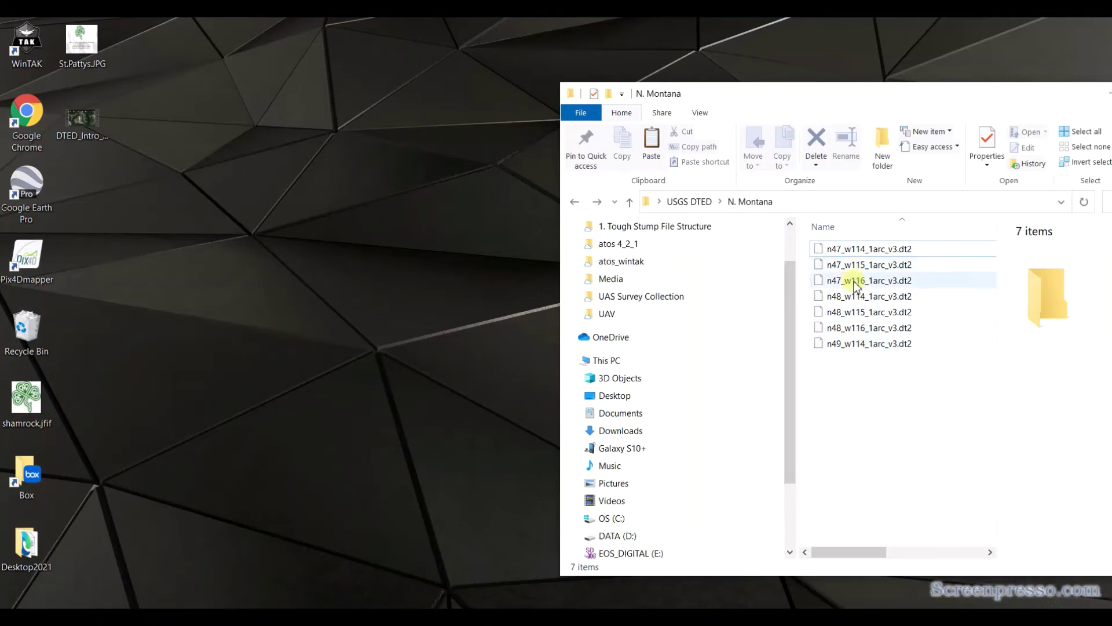
pyautogui.rightClick(836, 401)
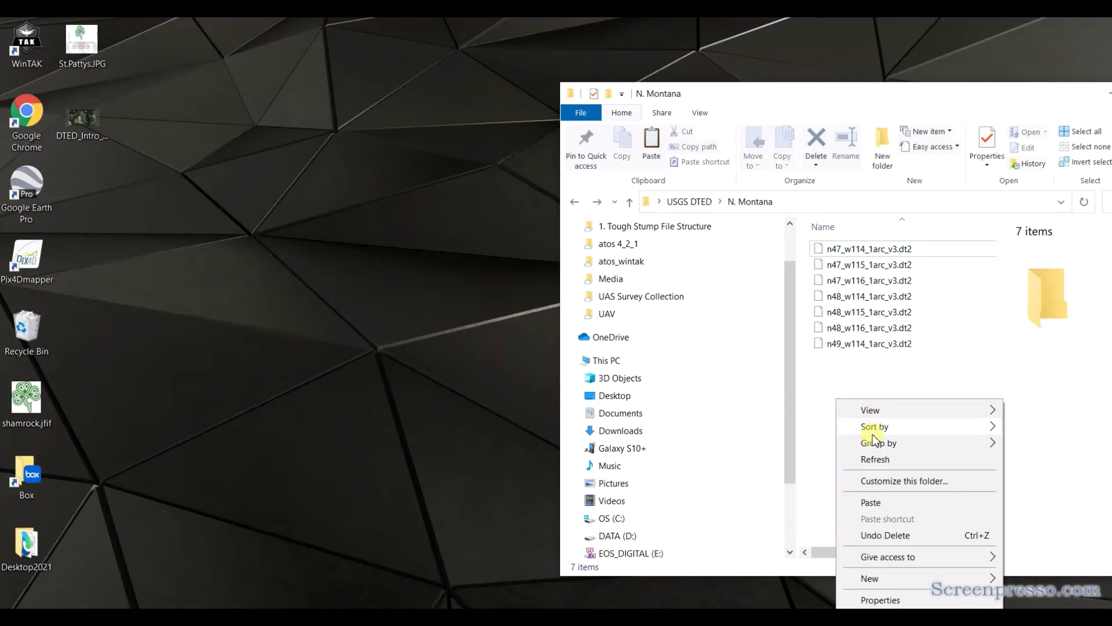
pyautogui.moveTo(907, 583)
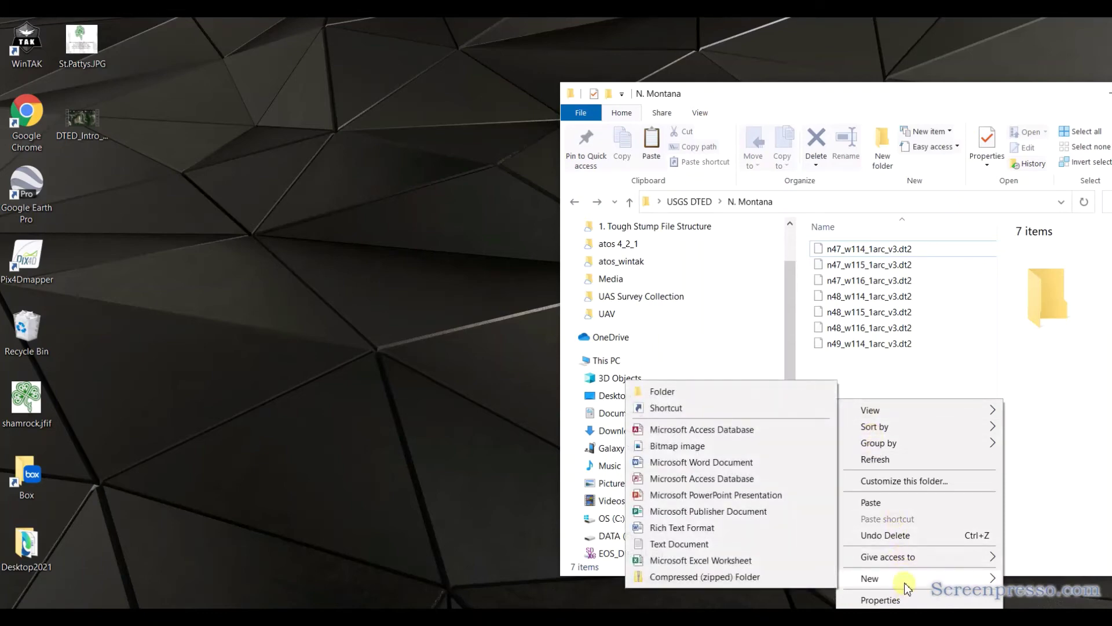
pyautogui.click(743, 394)
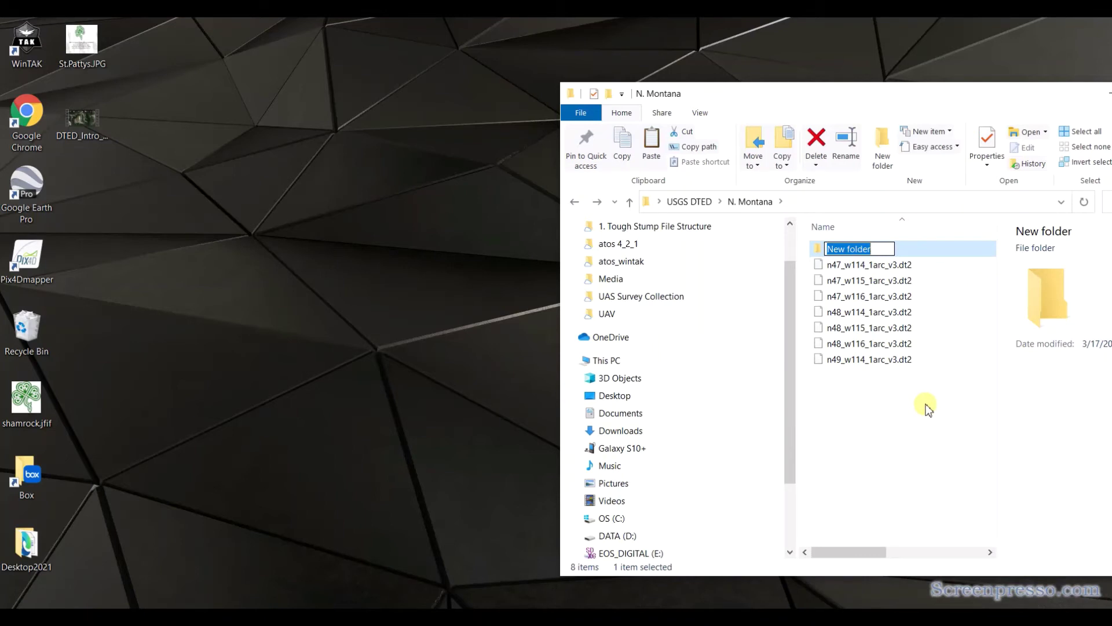
pyautogui.write('W')
pyautogui.press('BackSpace')
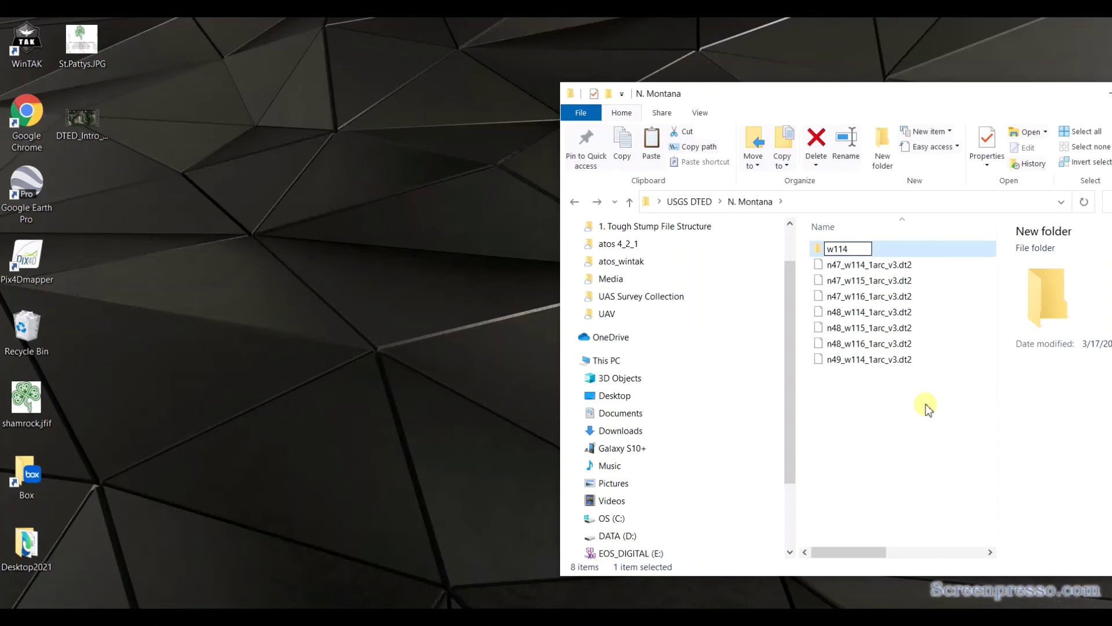
pyautogui.write('w114')
pyautogui.click(845, 398)
# Create two more folders named w115 and w116 in the N. Montana folder.
pyautogui.rightClick(847, 401)
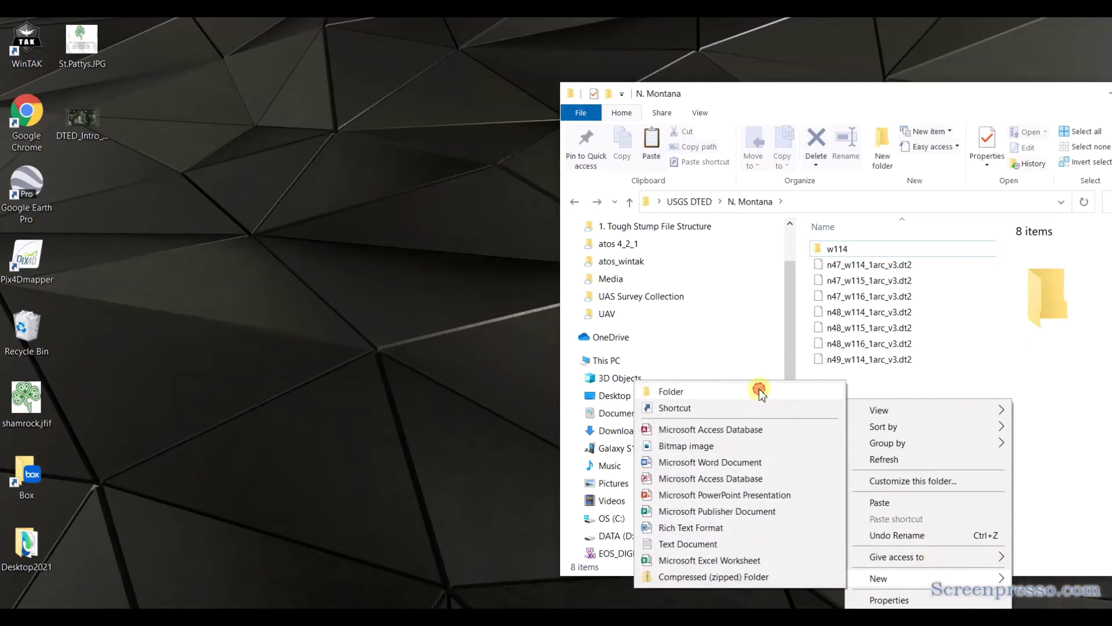
pyautogui.click(757, 389)
pyautogui.write('w115')
pyautogui.press('Return')
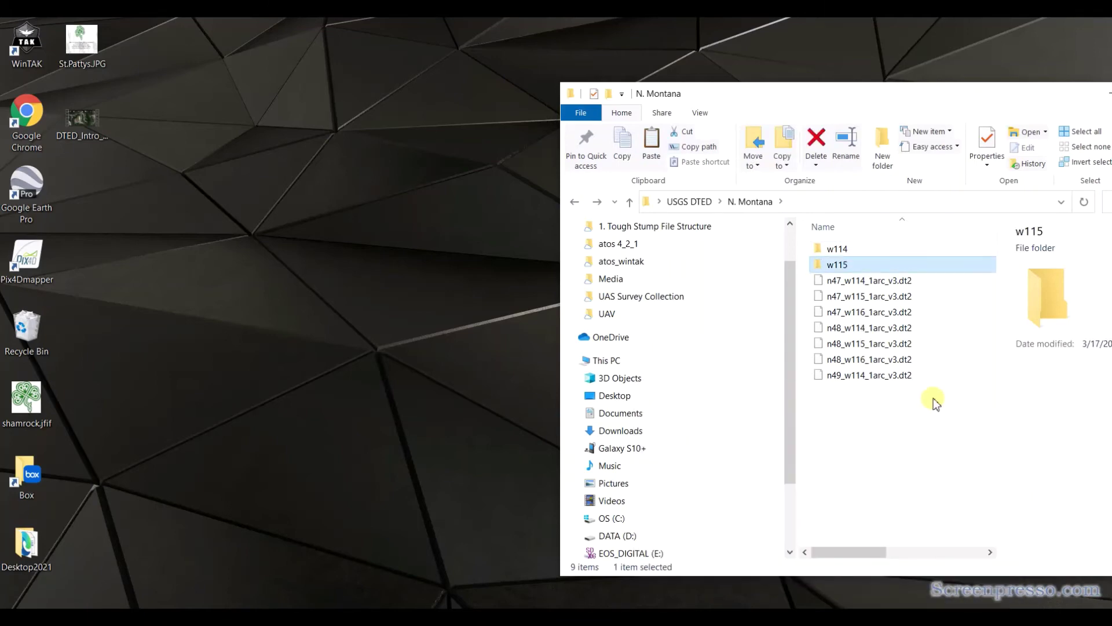
pyautogui.rightClick(933, 399)
pyautogui.moveTo(876, 384)
pyautogui.click(654, 385)
pyautogui.write('w116')
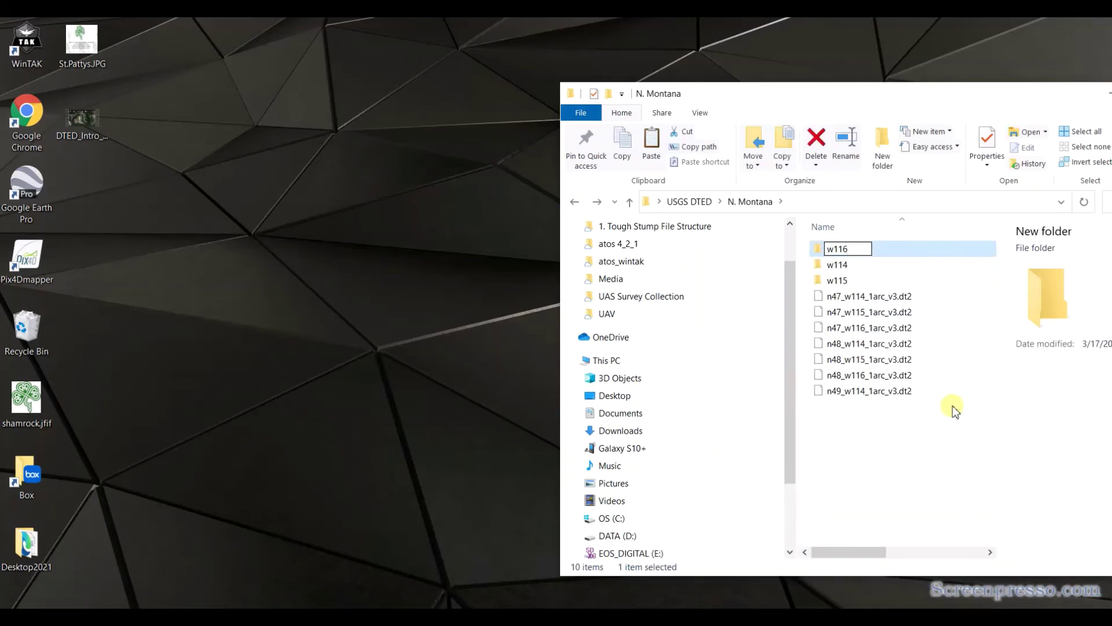
pyautogui.press('Return')
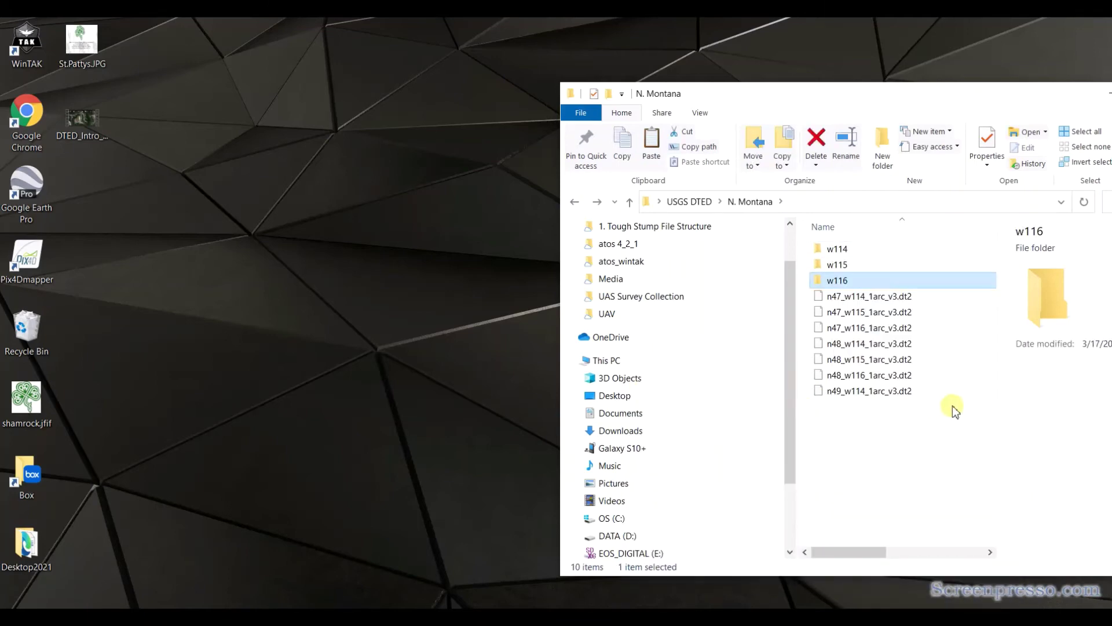
# Move the seven .dt2 tiles into the w114, w115 and w116 folders that match the longitude in their file names.
pyautogui.click(872, 392)
pyautogui.keyDown('ctrl'); pyautogui.click(857, 297); pyautogui.keyUp('ctrl')
pyautogui.moveTo(857, 297); pyautogui.dragTo(851, 250)
pyautogui.click(873, 297)
pyautogui.keyDown('ctrl'); pyautogui.click(863, 343); pyautogui.keyUp('ctrl')
pyautogui.moveTo(863, 343); pyautogui.dragTo(866, 265)
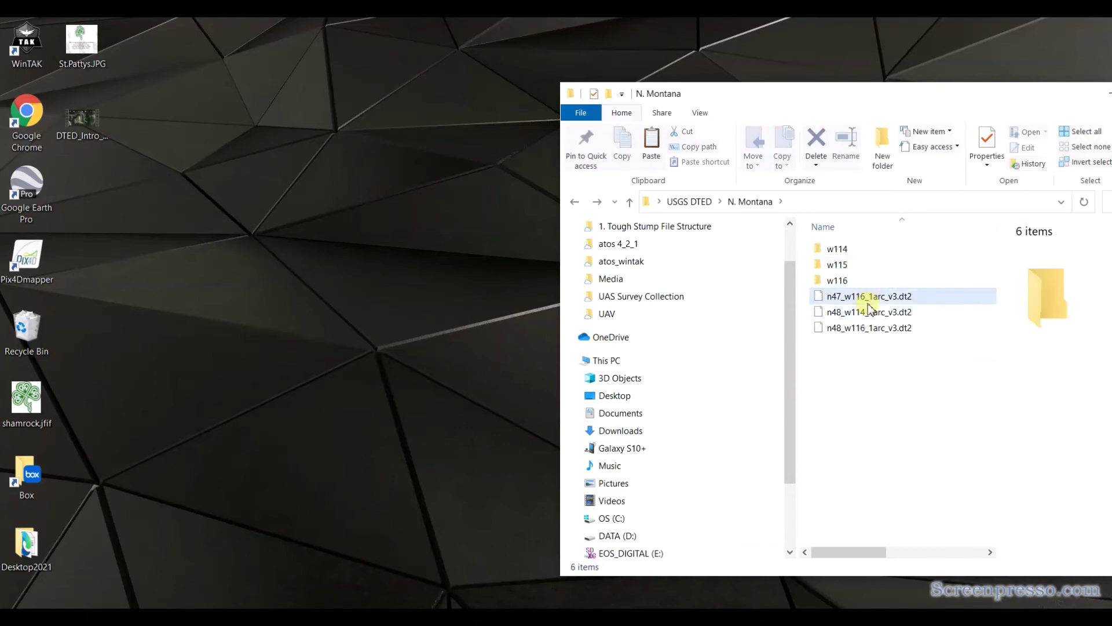
pyautogui.keyDown('ctrl'); pyautogui.click(858, 329); pyautogui.keyUp('ctrl')
pyautogui.moveTo(858, 329); pyautogui.dragTo(847, 249)
pyautogui.click(866, 294)
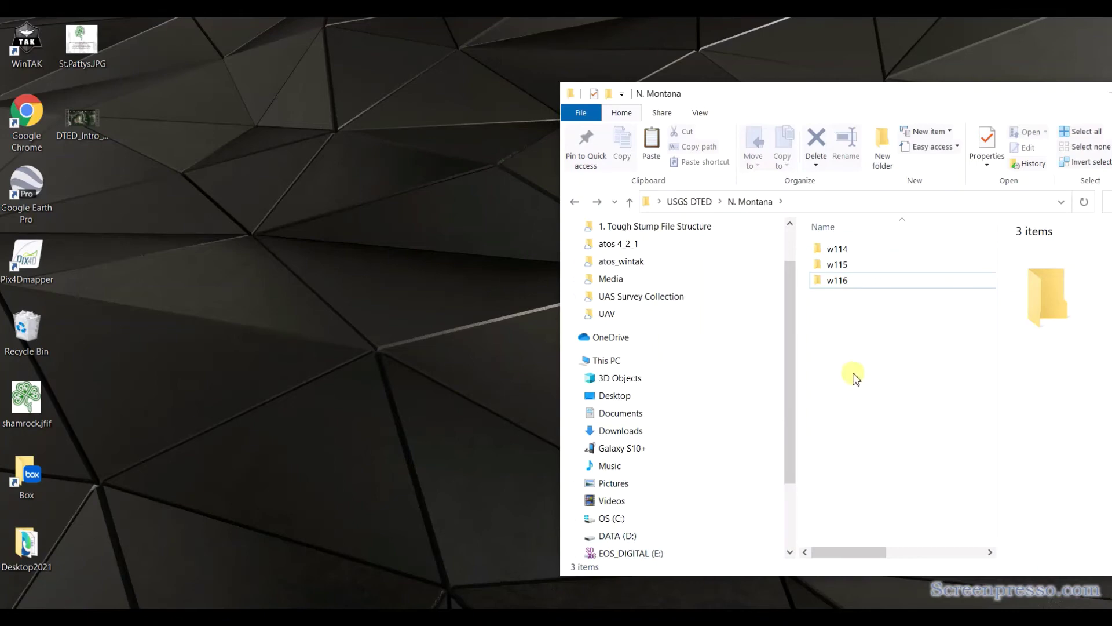
# Open the w114 folder and bring back the phone's e000 folder to compare the file naming.
pyautogui.doubleClick(834, 250)
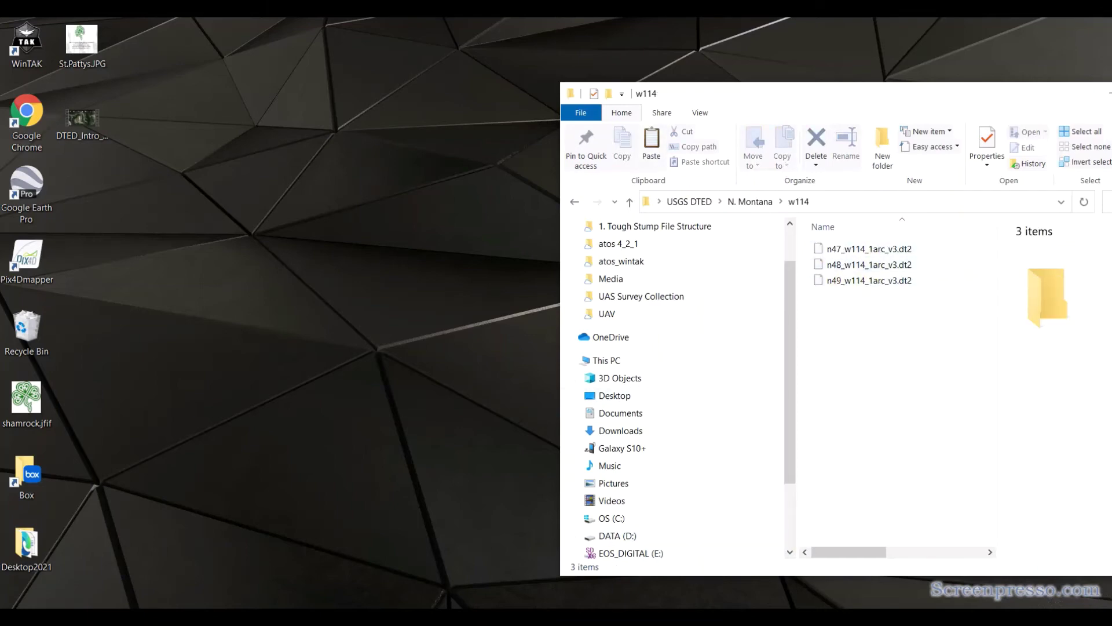
pyautogui.moveTo(497, 598)
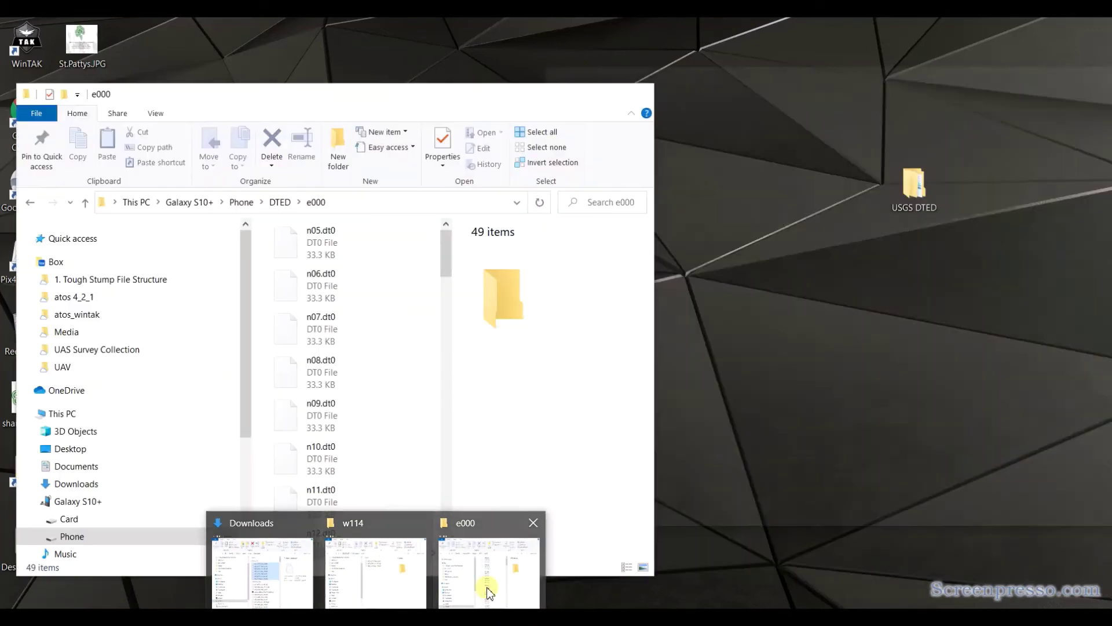
pyautogui.click(488, 584)
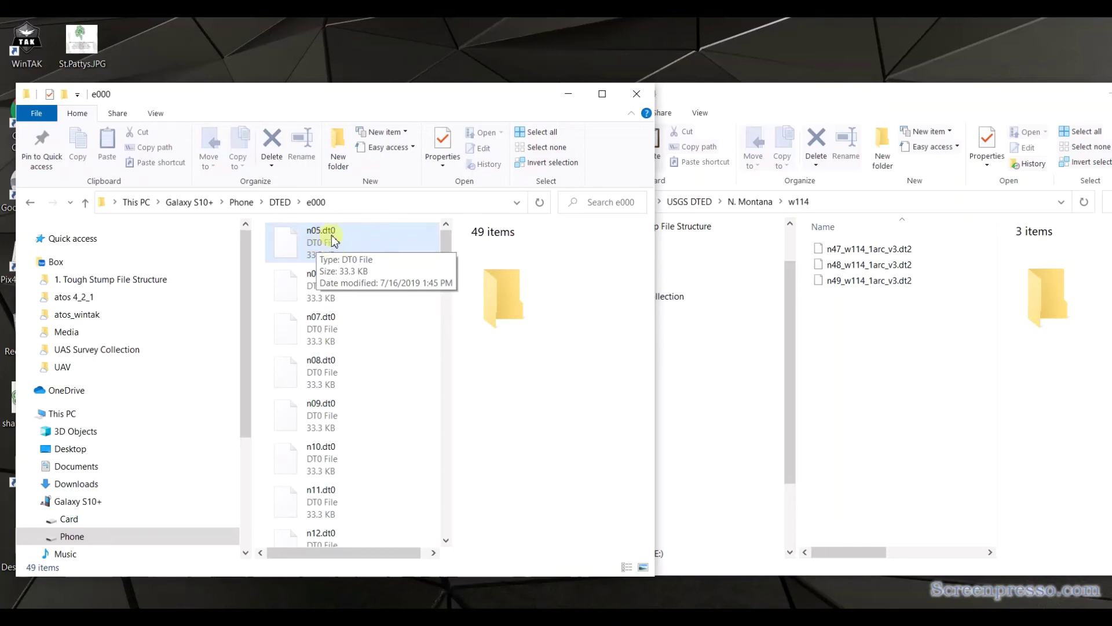
# Rename n47_w114_1arc_v3.dt2 in the w114 folder to n47.dt2.
pyautogui.click(882, 253)
pyautogui.rightClick(884, 252)
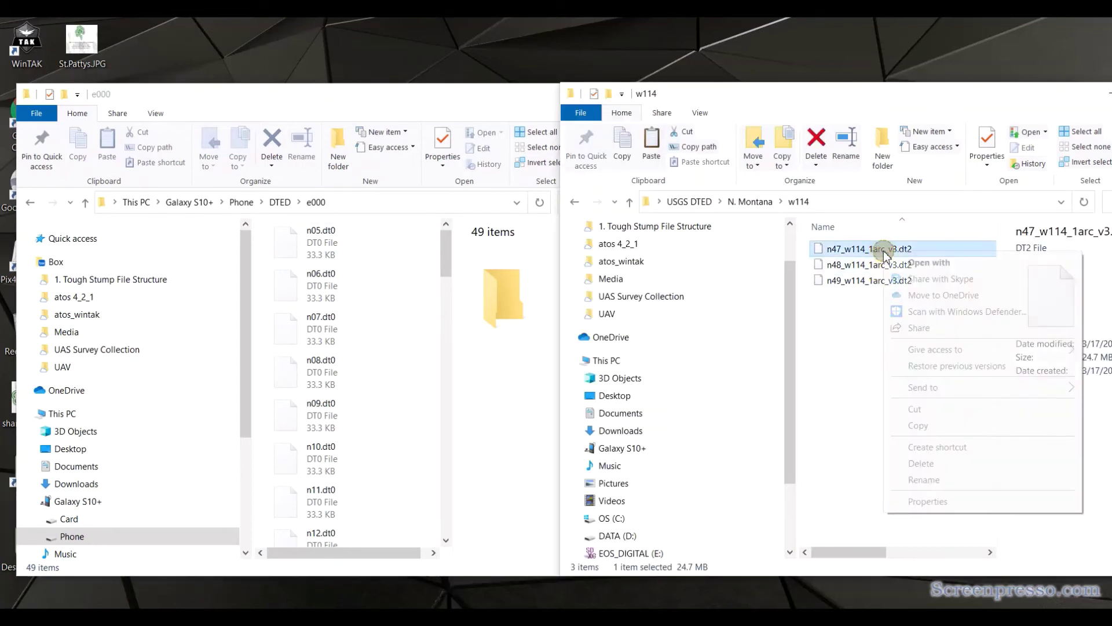
pyautogui.click(938, 476)
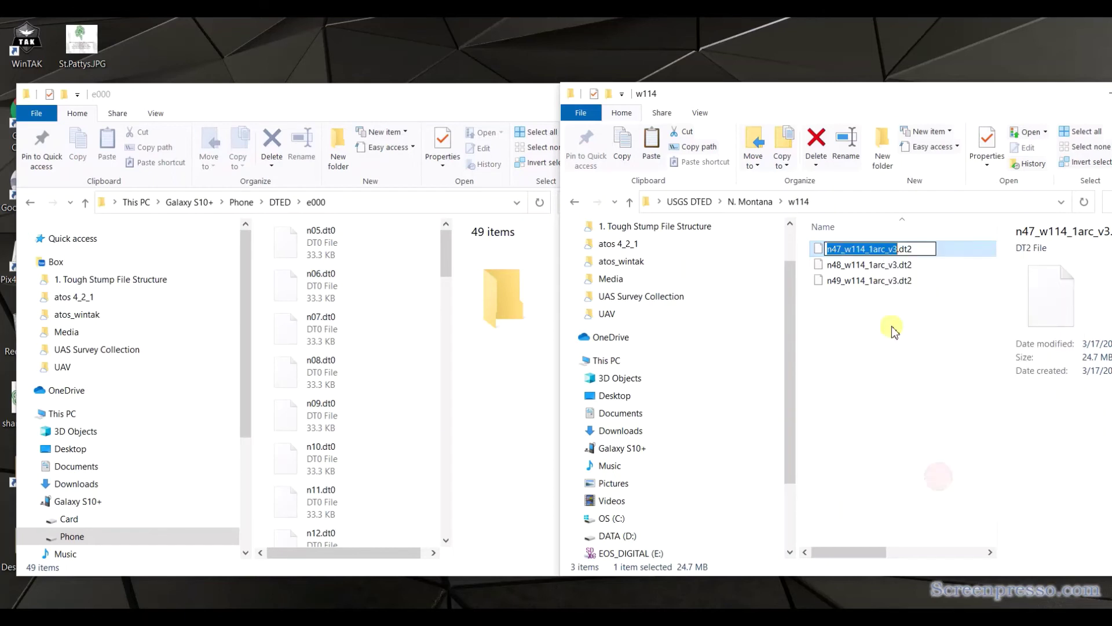
pyautogui.click(898, 253)
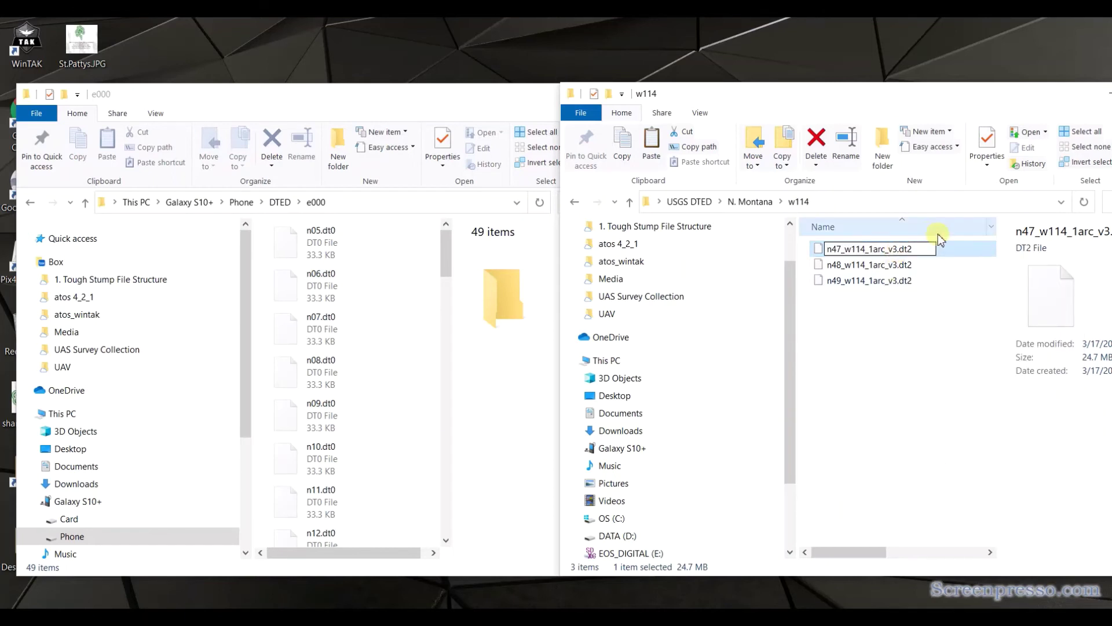
pyautogui.press('BackSpace')
pyautogui.press('BackSpace')
pyautogui.press('BackSpace')
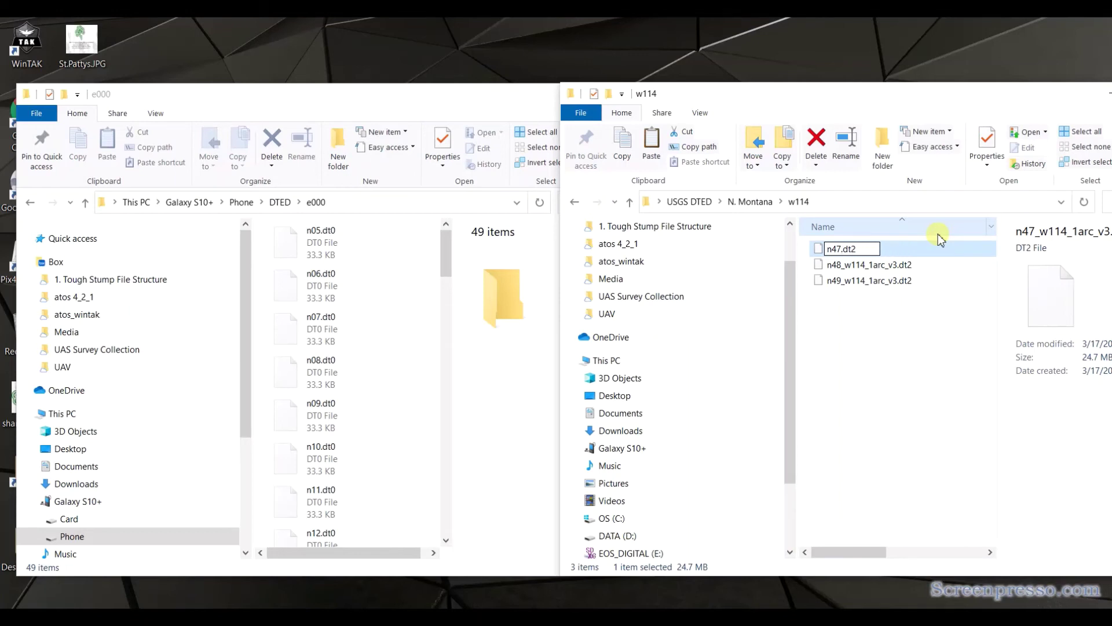
pyautogui.press('Return')
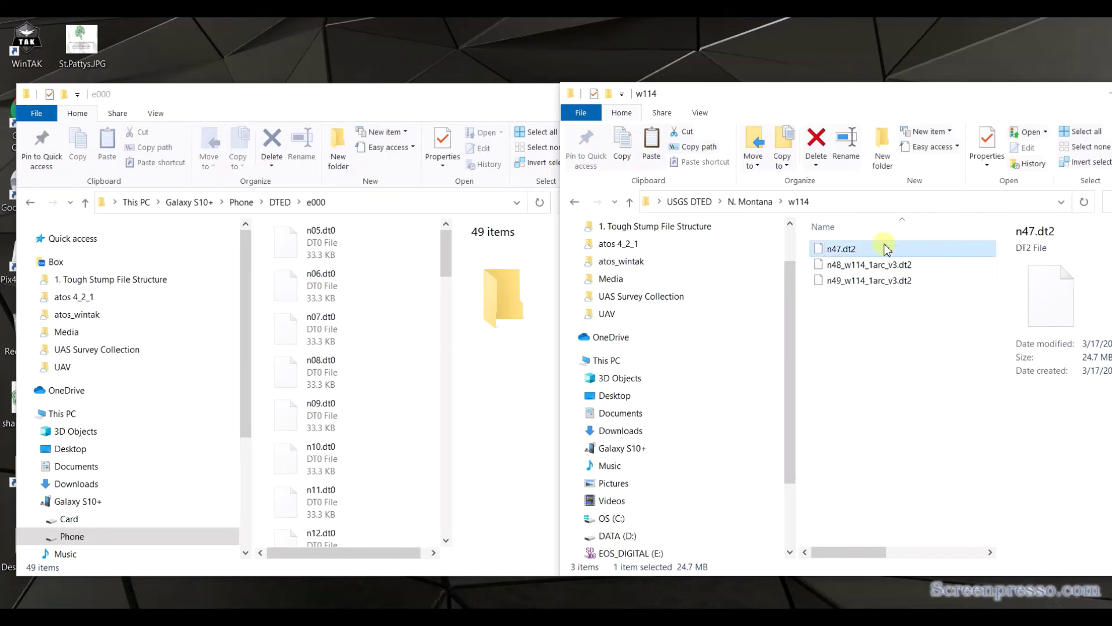
# Shorten the name of n48_w114_1arc_v3.dt2 in the w114 folder to n48.dt2.
pyautogui.rightClick(901, 268)
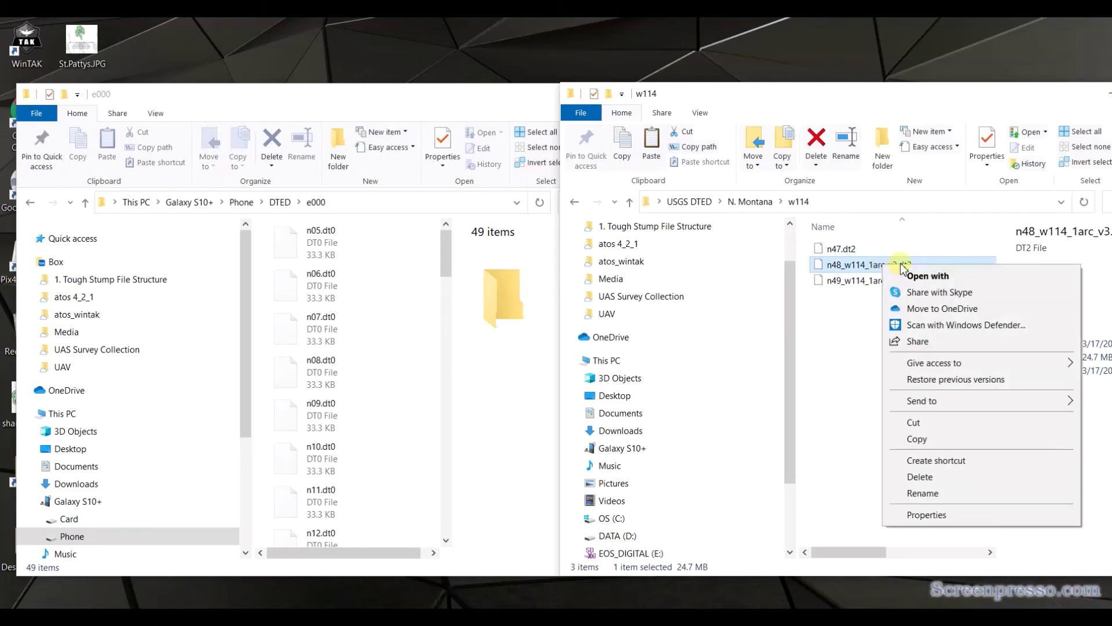
pyautogui.click(933, 493)
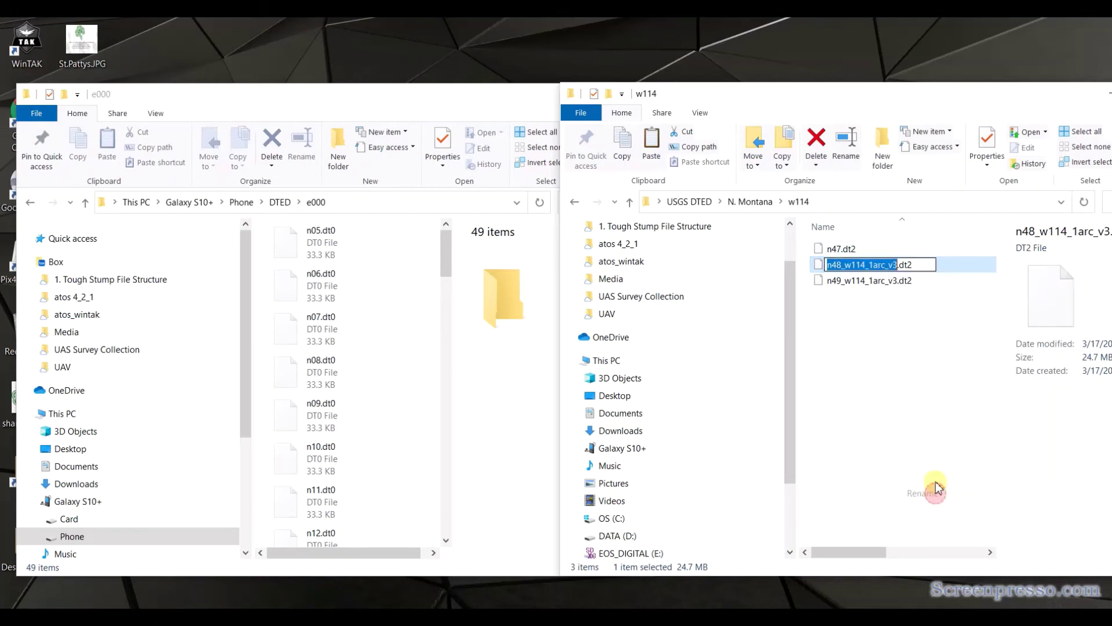
pyautogui.click(900, 265)
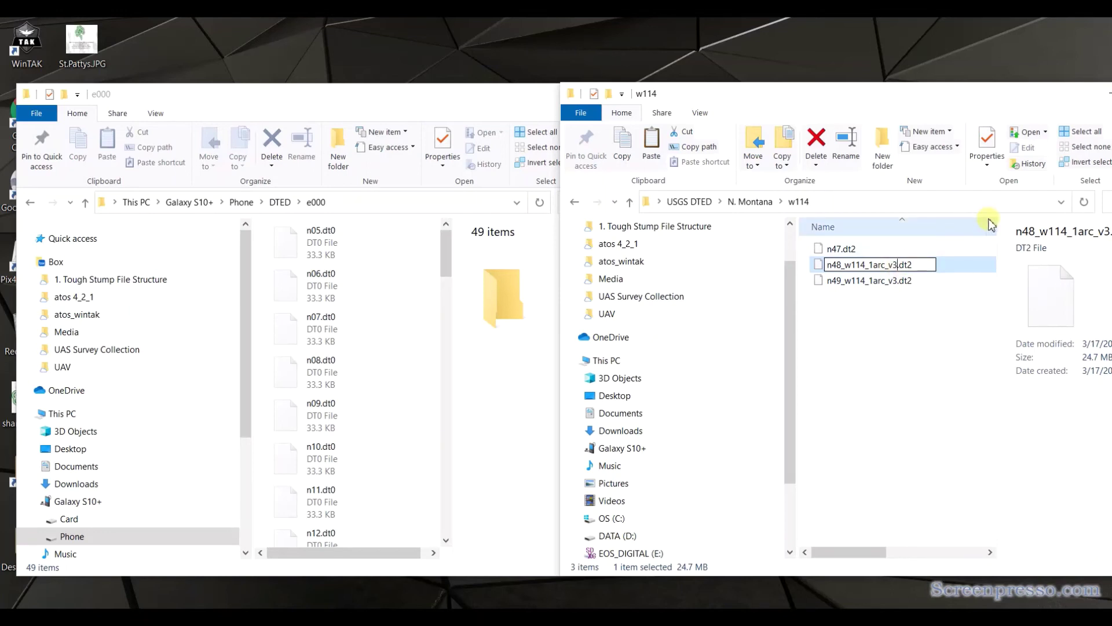
pyautogui.press('BackSpace')
pyautogui.press('BackSpace')
pyautogui.press('BackSpace')
pyautogui.press('BackSpace')
pyautogui.press('BackSpace')
pyautogui.press('BackSpace')
pyautogui.press('BackSpace')
pyautogui.press('BackSpace')
pyautogui.press('BackSpace')
pyautogui.press('BackSpace')
pyautogui.press('BackSpace')
pyautogui.press('BackSpace')
pyautogui.press('BackSpace')
pyautogui.press('Return')
# Rename the remaining w114 tile, n49_w114_1arc_v3.dt2, to n49.dt2.
pyautogui.rightClick(900, 283)
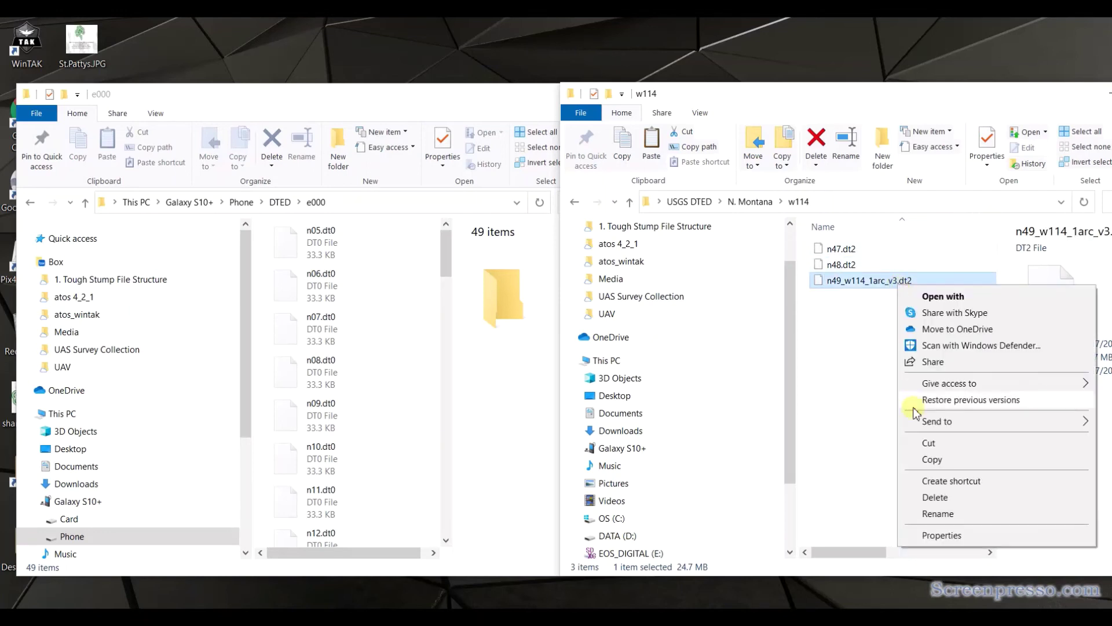
pyautogui.click(938, 513)
pyautogui.click(903, 281)
pyautogui.press('BackSpace')
pyautogui.press('BackSpace')
pyautogui.press('BackSpace')
pyautogui.press('BackSpace')
pyautogui.press('BackSpace')
pyautogui.press('BackSpace')
pyautogui.press('BackSpace')
pyautogui.press('BackSpace')
pyautogui.press('BackSpace')
pyautogui.press('BackSpace')
pyautogui.press('BackSpace')
pyautogui.press('BackSpace')
pyautogui.press('BackSpace')
pyautogui.press('Return')
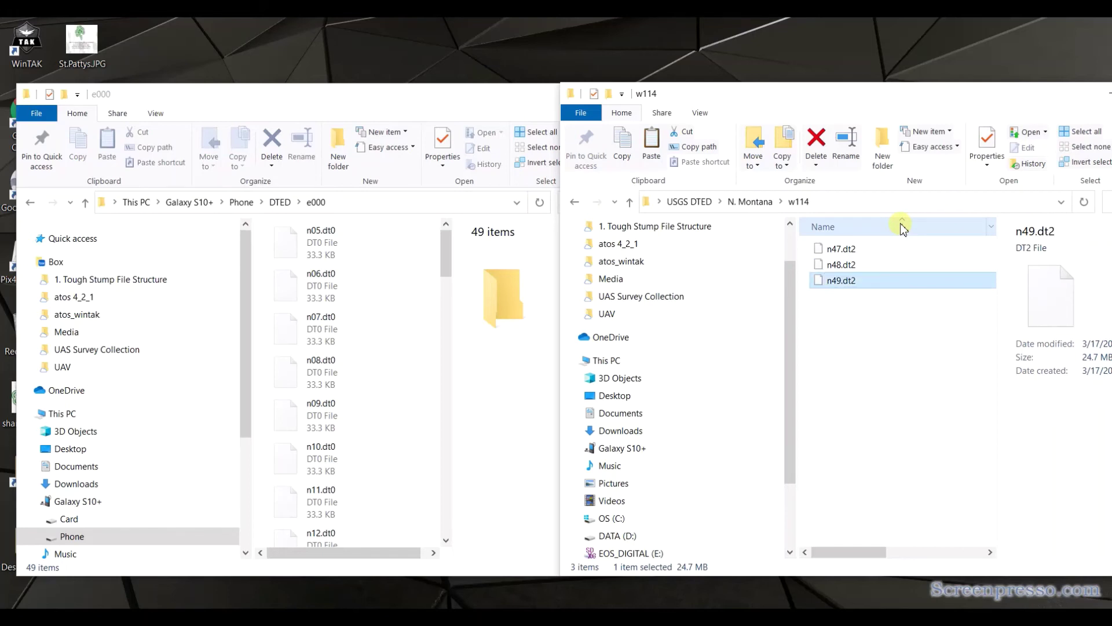
# Open the w115 folder in N. Montana and rename n47_w115_1arc_v3.dt2 to n47.dt2.
pyautogui.click(629, 202)
pyautogui.doubleClick(840, 264)
pyautogui.rightClick(883, 250)
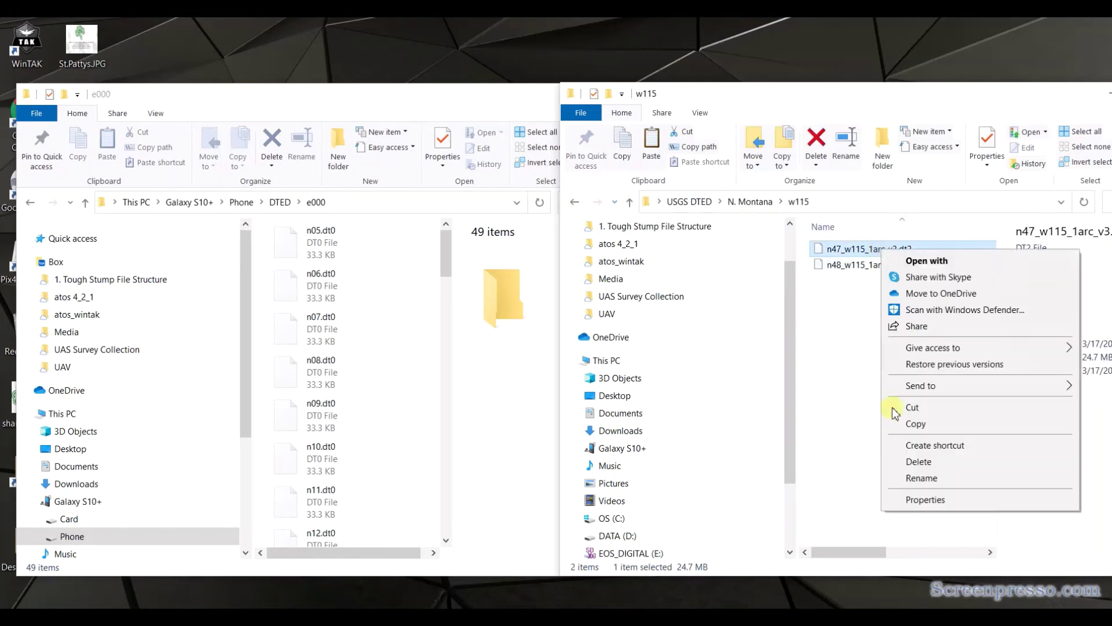
pyautogui.click(904, 477)
pyautogui.press('Right')
pyautogui.press('BackSpace')
pyautogui.press('BackSpace')
pyautogui.press('BackSpace')
pyautogui.press('BackSpace')
pyautogui.press('BackSpace')
pyautogui.press('BackSpace')
pyautogui.press('BackSpace')
pyautogui.press('BackSpace')
pyautogui.press('BackSpace')
pyautogui.press('BackSpace')
pyautogui.press('BackSpace')
pyautogui.press('BackSpace')
pyautogui.press('BackSpace')
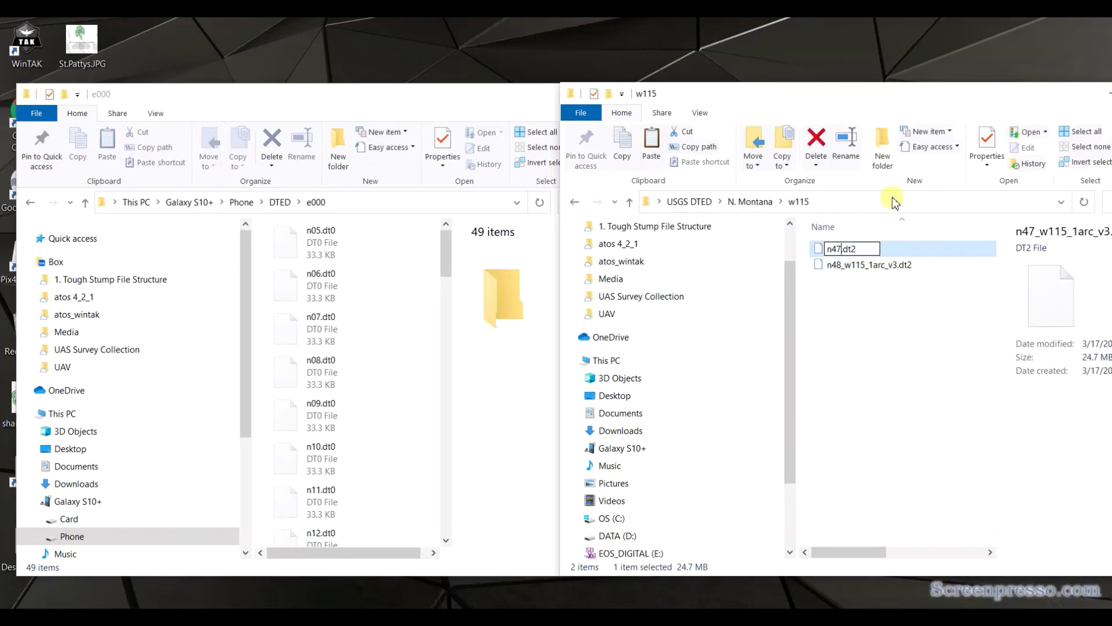
pyautogui.press('Return')
# Rename n48_w115_1arc_v3.dt2 in the w115 folder to n48.dt2.
pyautogui.rightClick(853, 261)
pyautogui.click(901, 493)
pyautogui.press('Right')
pyautogui.press('BackSpace')
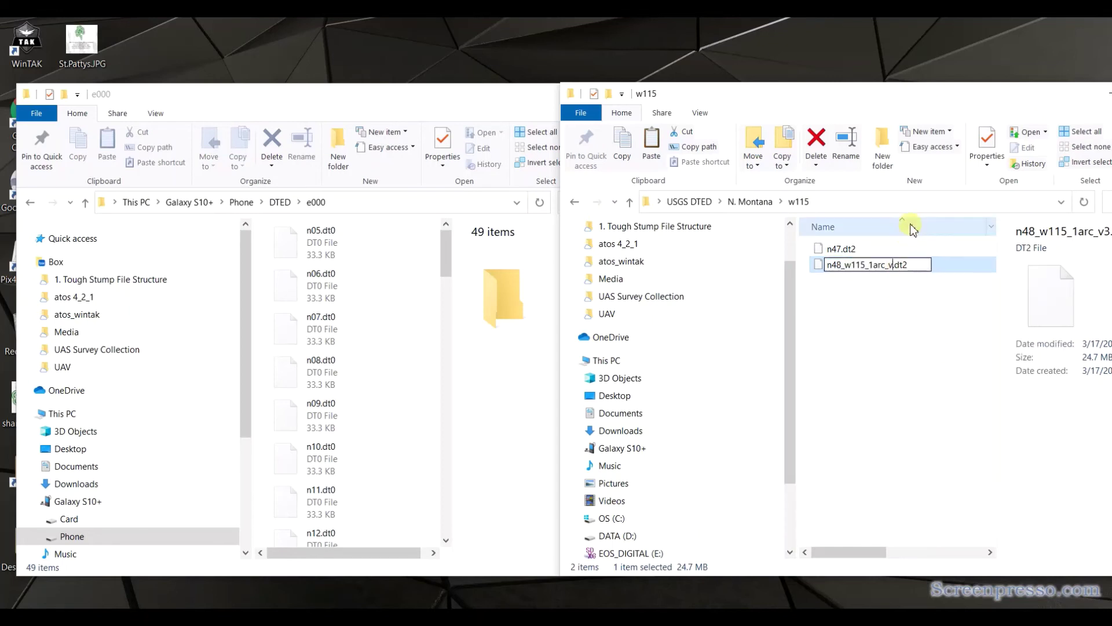
pyautogui.press('BackSpace')
pyautogui.press('BackSpace')
pyautogui.press('BackSpace')
pyautogui.press('BackSpace')
pyautogui.press('BackSpace')
pyautogui.press('BackSpace')
pyautogui.press('BackSpace')
pyautogui.press('BackSpace')
pyautogui.press('BackSpace')
pyautogui.press('BackSpace')
pyautogui.press('BackSpace')
pyautogui.press('BackSpace')
pyautogui.press('Return')
# Open the w116 folder in N. Montana and rename n47_w116_1arc_v3.dt2 to n47.dt2.
pyautogui.press('BackSpace')
pyautogui.doubleClick(881, 252)
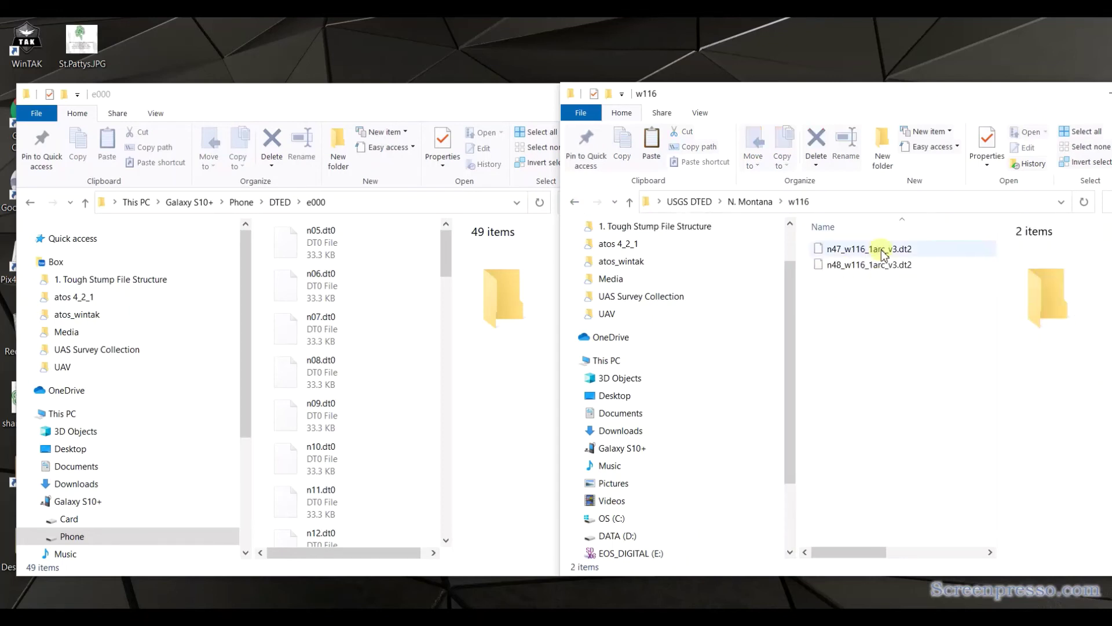
pyautogui.rightClick(881, 252)
pyautogui.click(914, 467)
pyautogui.press('Right')
pyautogui.press('BackSpace')
pyautogui.press('BackSpace')
pyautogui.press('BackSpace')
pyautogui.press('BackSpace')
pyautogui.press('BackSpace')
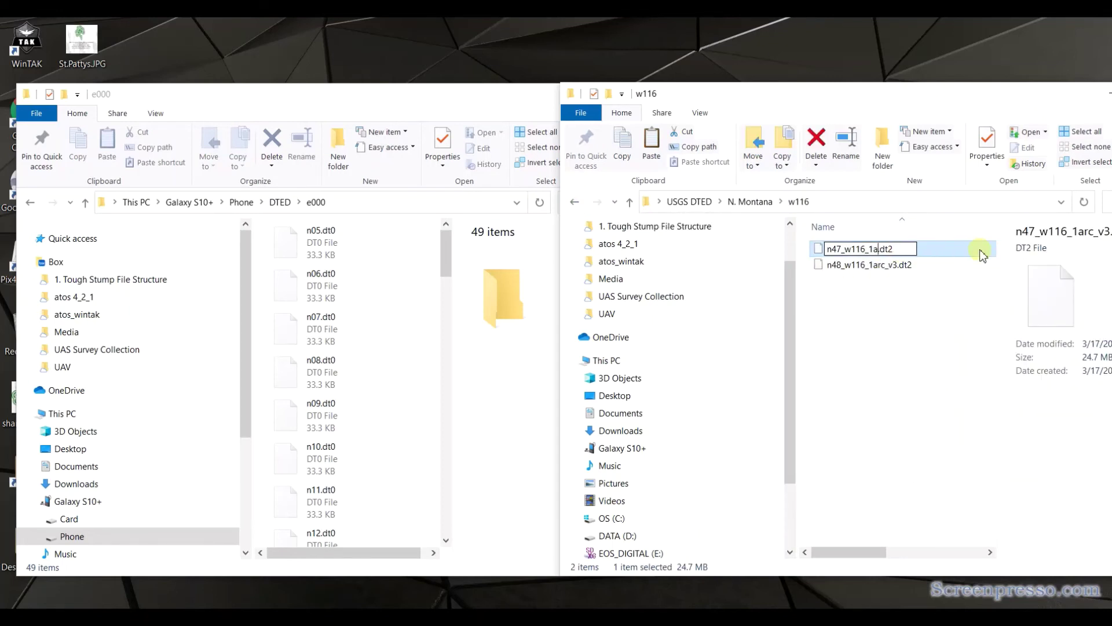
pyautogui.press('BackSpace')
pyautogui.press('BackSpace')
pyautogui.press('BackSpace')
pyautogui.press('BackSpace')
pyautogui.press('BackSpace')
pyautogui.press('BackSpace')
pyautogui.press('BackSpace')
pyautogui.press('BackSpace')
pyautogui.press('Return')
# Rename n48_w116_1arc_v3.dt2 in the w116 folder to n48.dt2 and return to the N. Montana folder.
pyautogui.rightClick(879, 268)
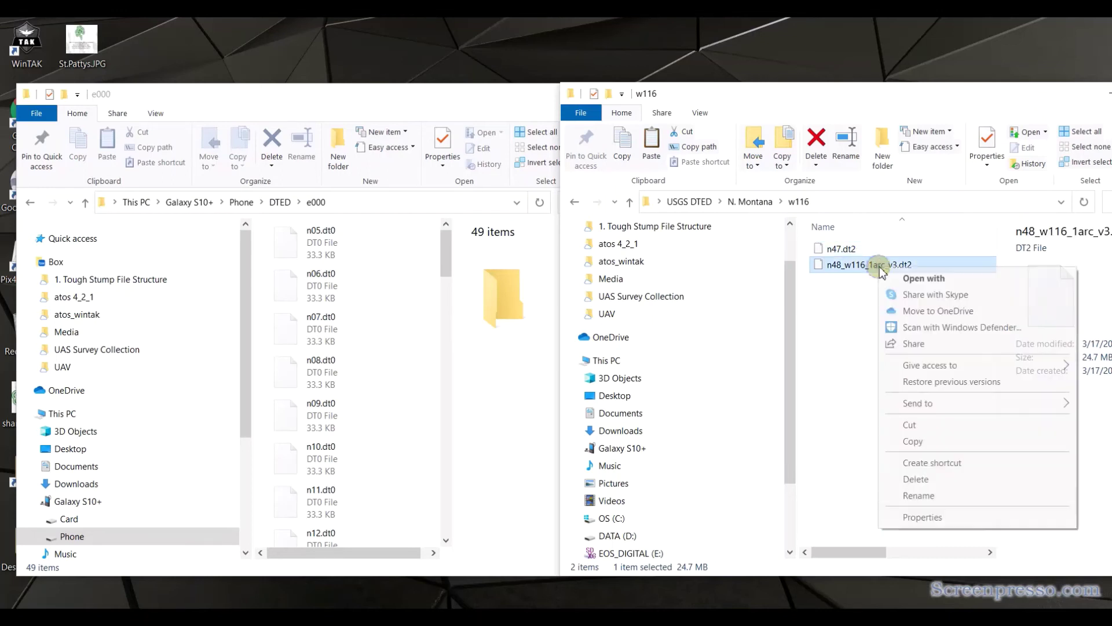
pyautogui.click(916, 496)
pyautogui.press('Right')
pyautogui.press('BackSpace')
pyautogui.press('BackSpace')
pyautogui.press('BackSpace')
pyautogui.press('BackSpace')
pyautogui.press('BackSpace')
pyautogui.press('BackSpace')
pyautogui.press('BackSpace')
pyautogui.press('BackSpace')
pyautogui.press('BackSpace')
pyautogui.press('BackSpace')
pyautogui.press('BackSpace')
pyautogui.press('BackSpace')
pyautogui.press('BackSpace')
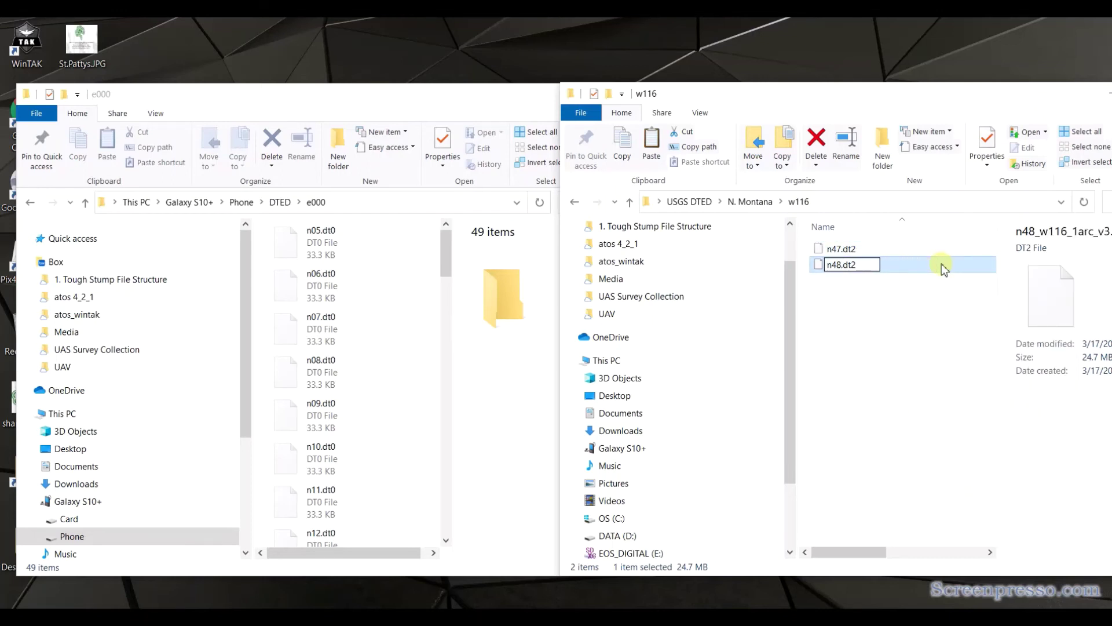
pyautogui.press('Return')
pyautogui.click(575, 201)
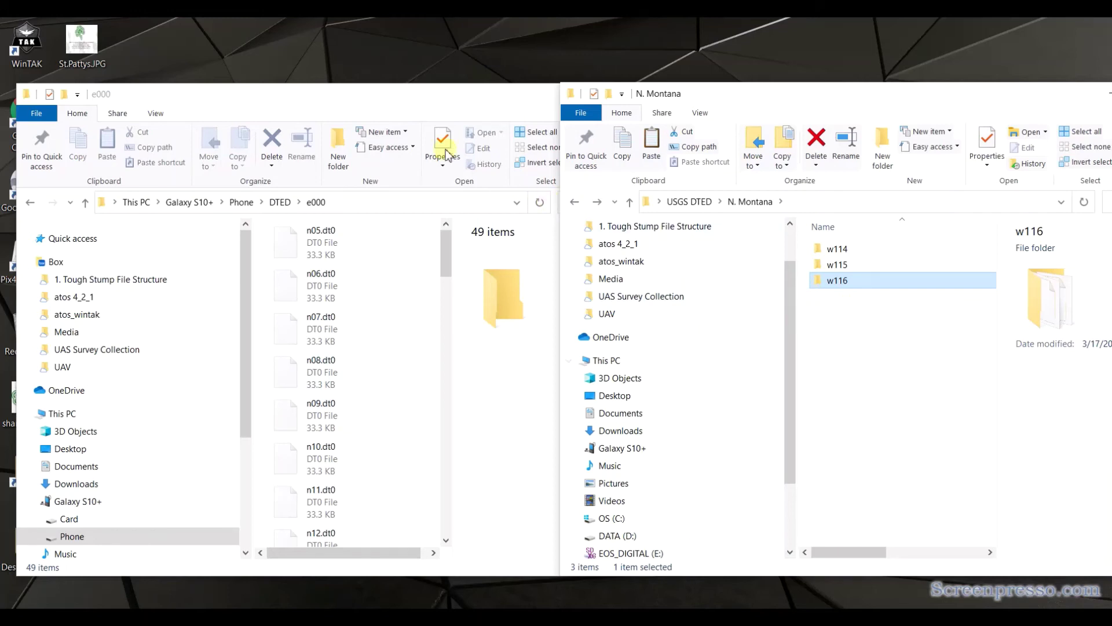
# In the other window, go from e000 to the DTED folder inside the phone's atak folder.
pyautogui.click(404, 104)
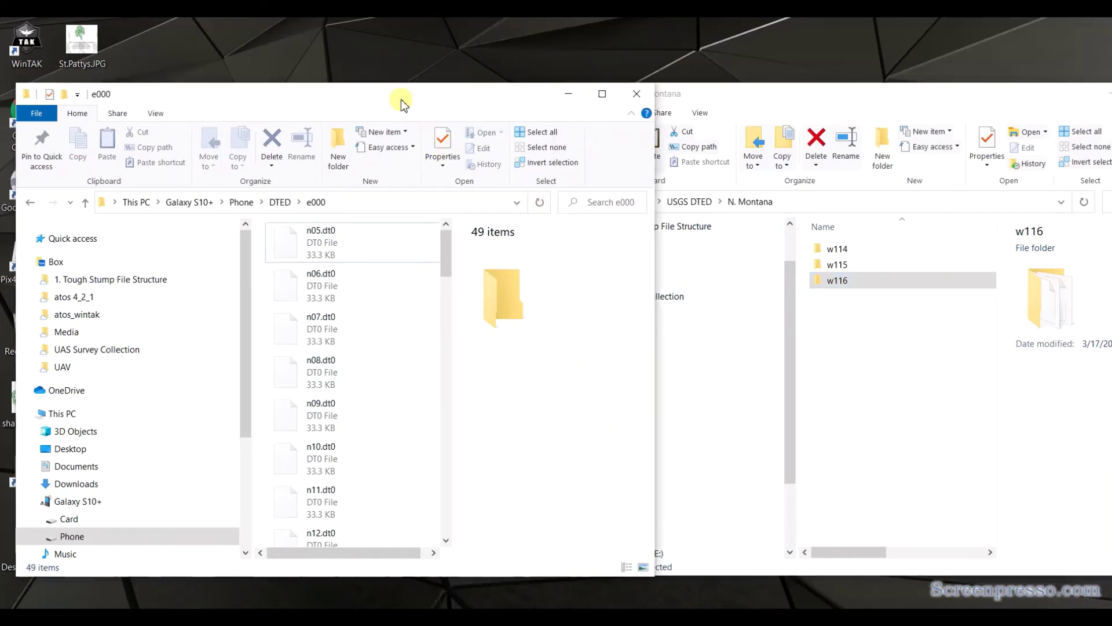
pyautogui.click(241, 202)
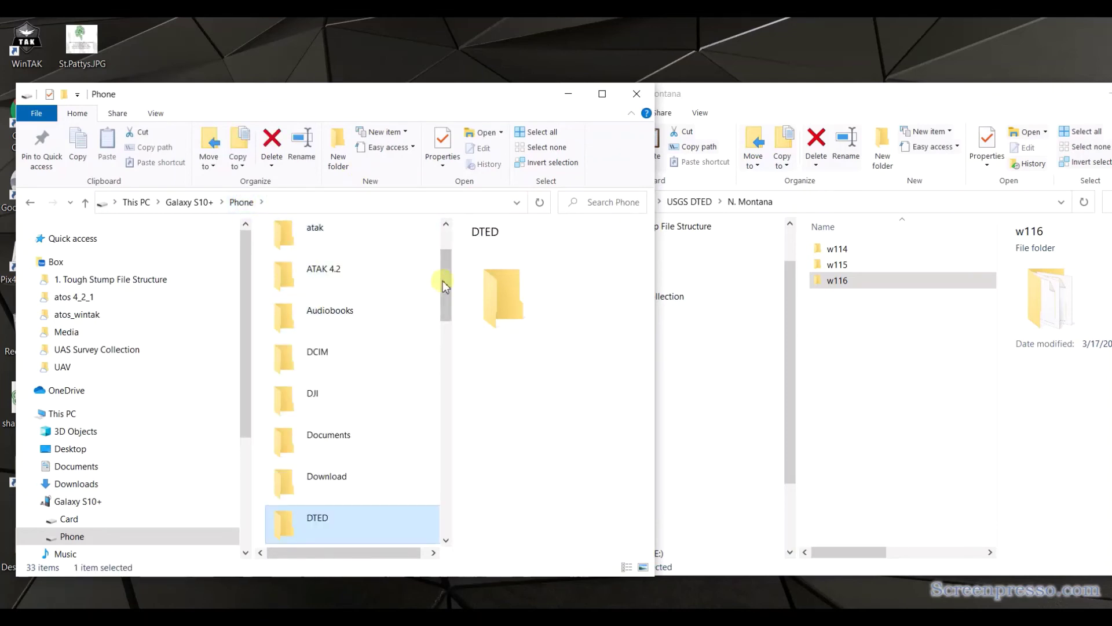
pyautogui.scroll(2, 442, 278)
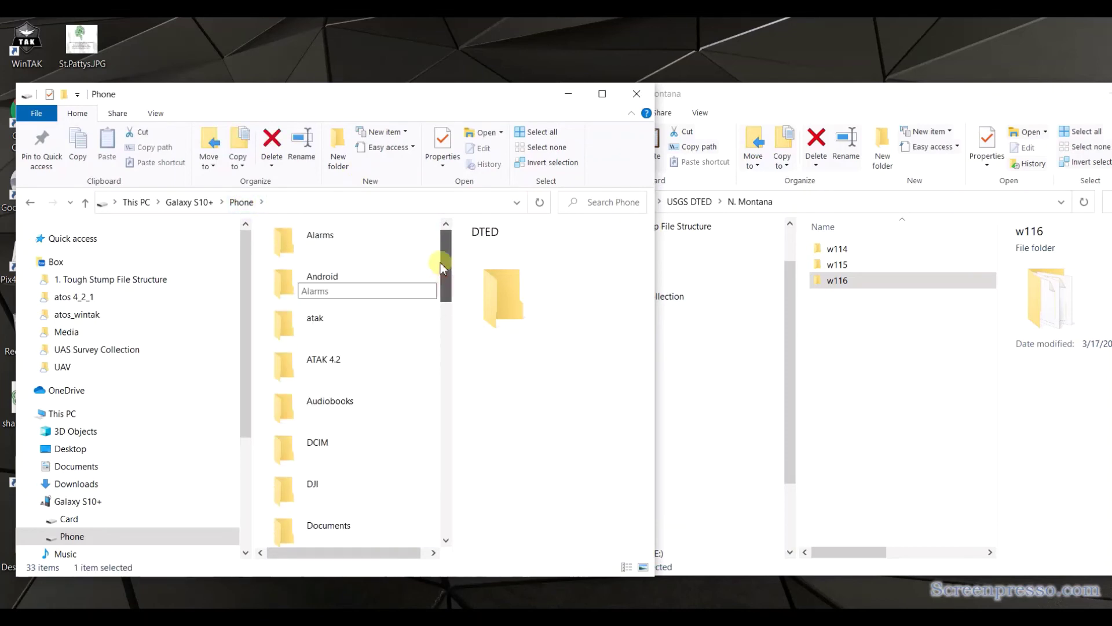
pyautogui.doubleClick(293, 324)
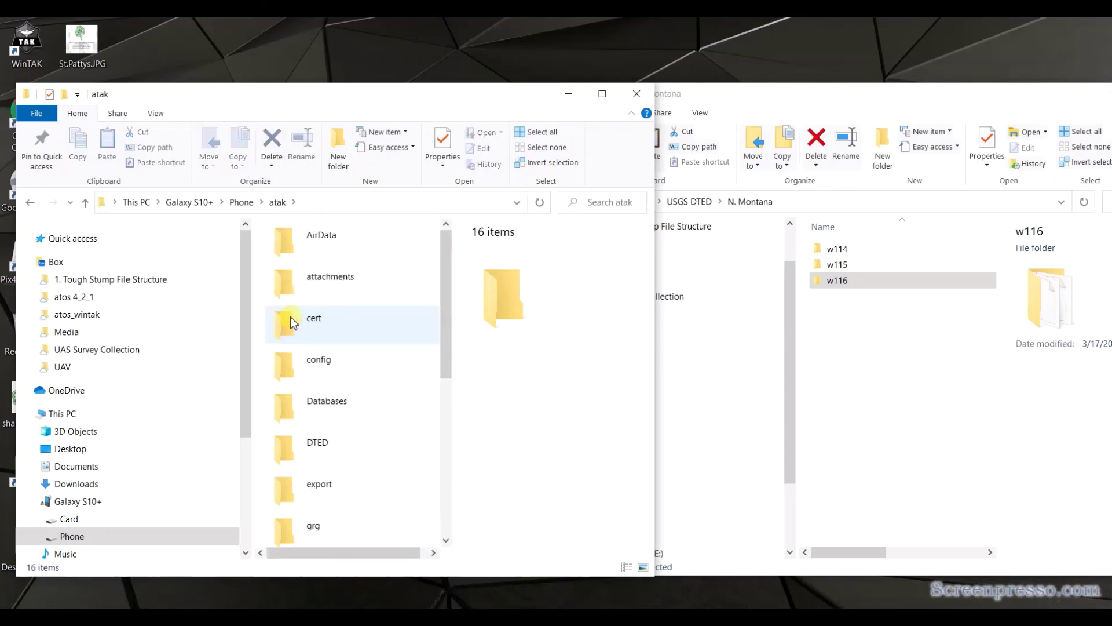
pyautogui.doubleClick(301, 450)
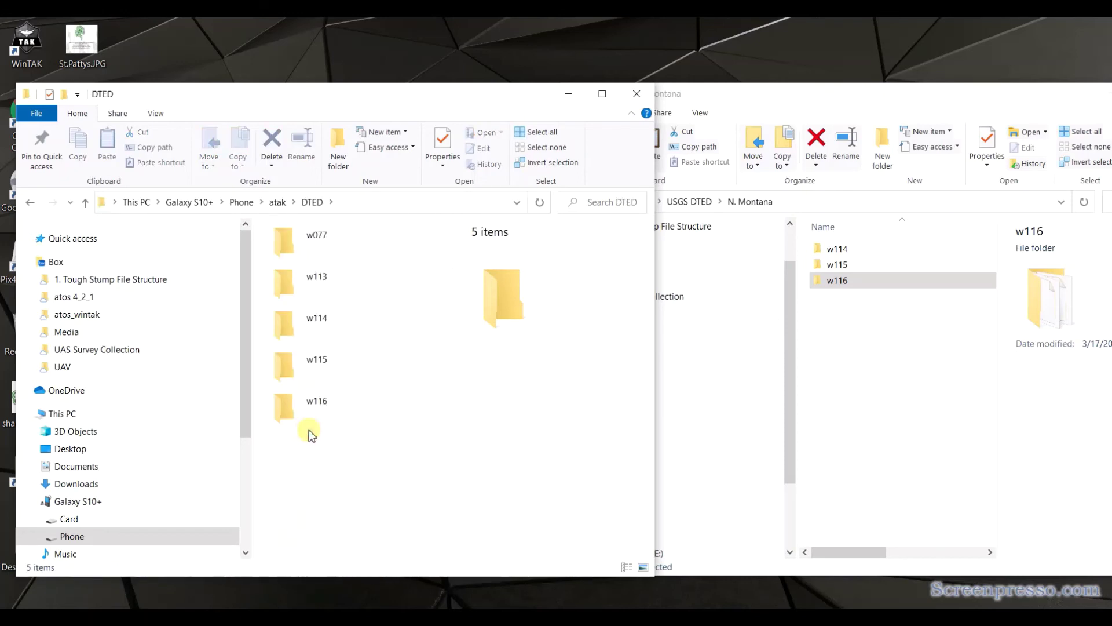
# Permanently delete all existing longitude folders, w077 and w113 through w116, from the phone's atak DTED folder.
pyautogui.hotkey('ctrl', 'a')
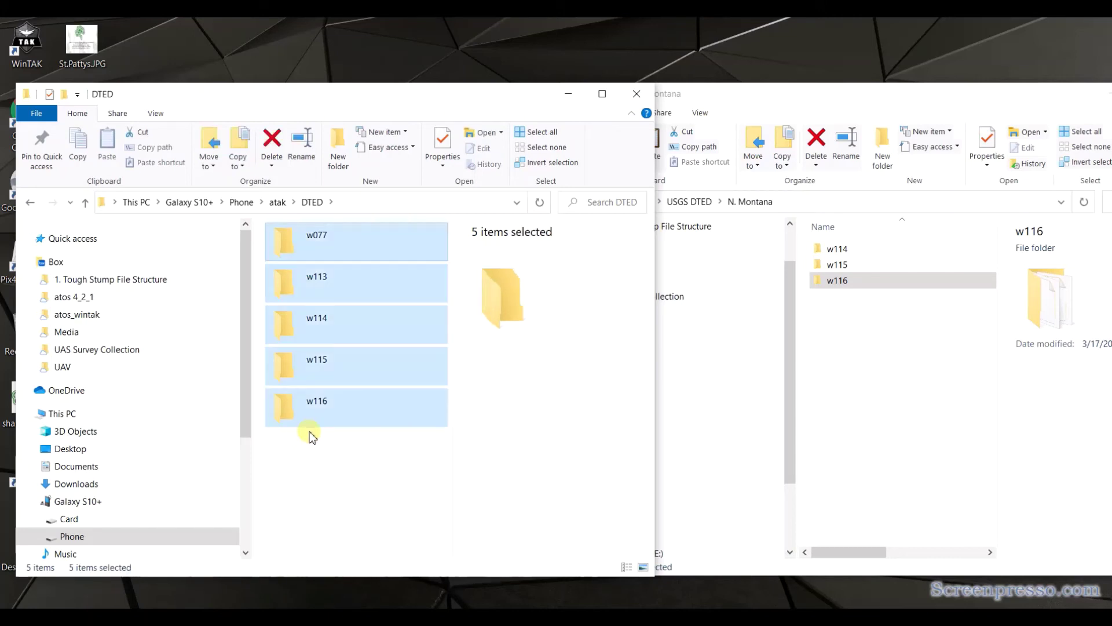
pyautogui.press('Delete')
pyautogui.click(606, 323)
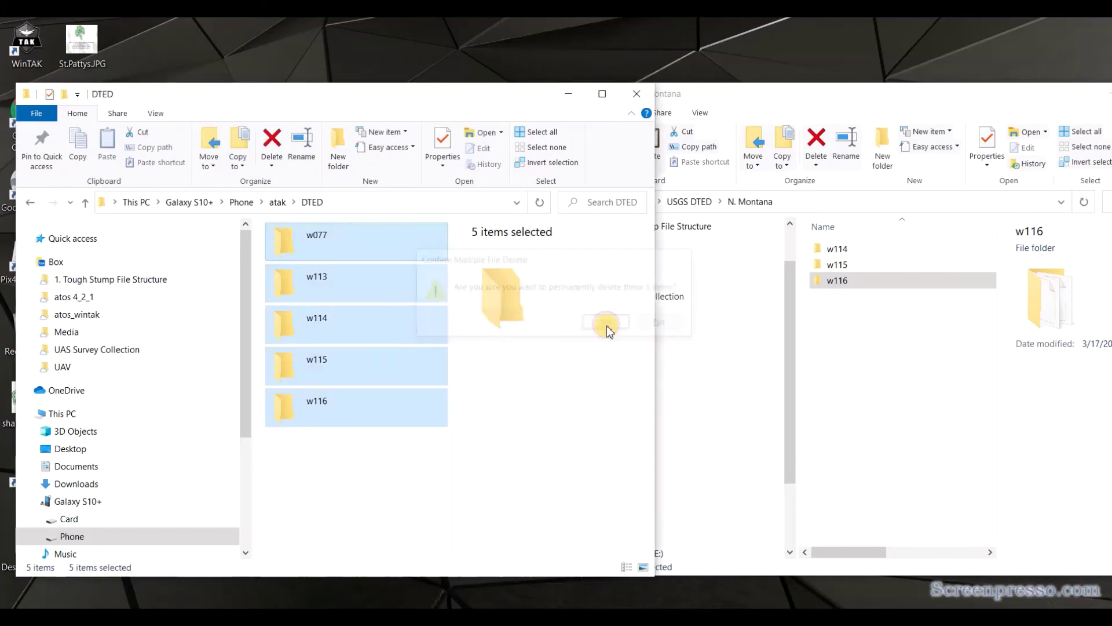
# Copy the w114, w115 and w116 folders from N. Montana into the phone's empty atak DTED folder.
pyautogui.click(857, 329)
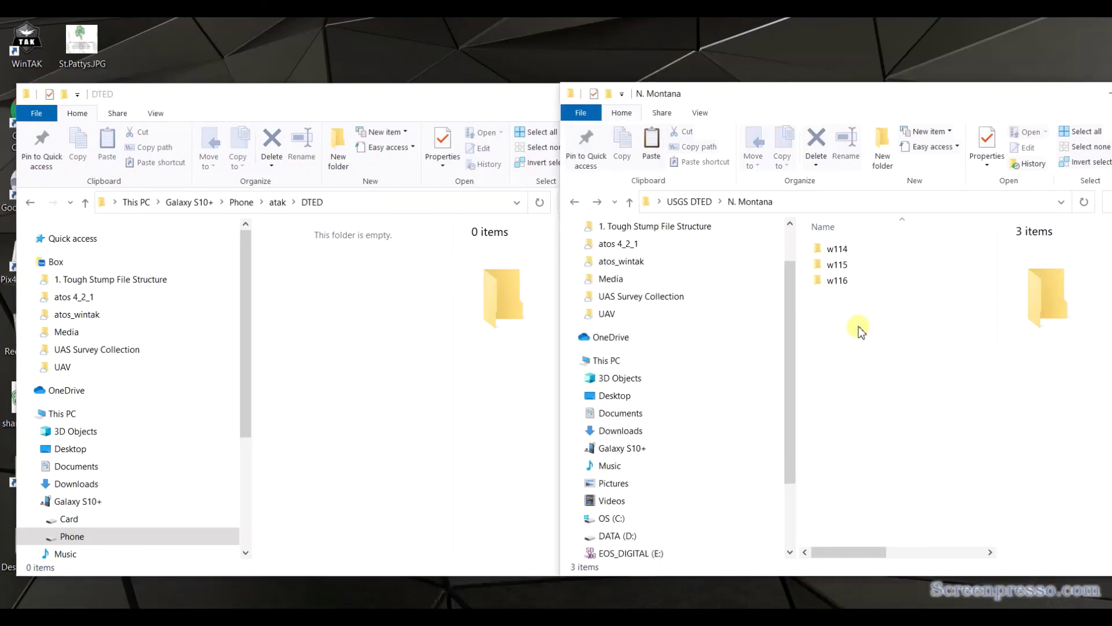
pyautogui.hotkey('ctrl', 'a')
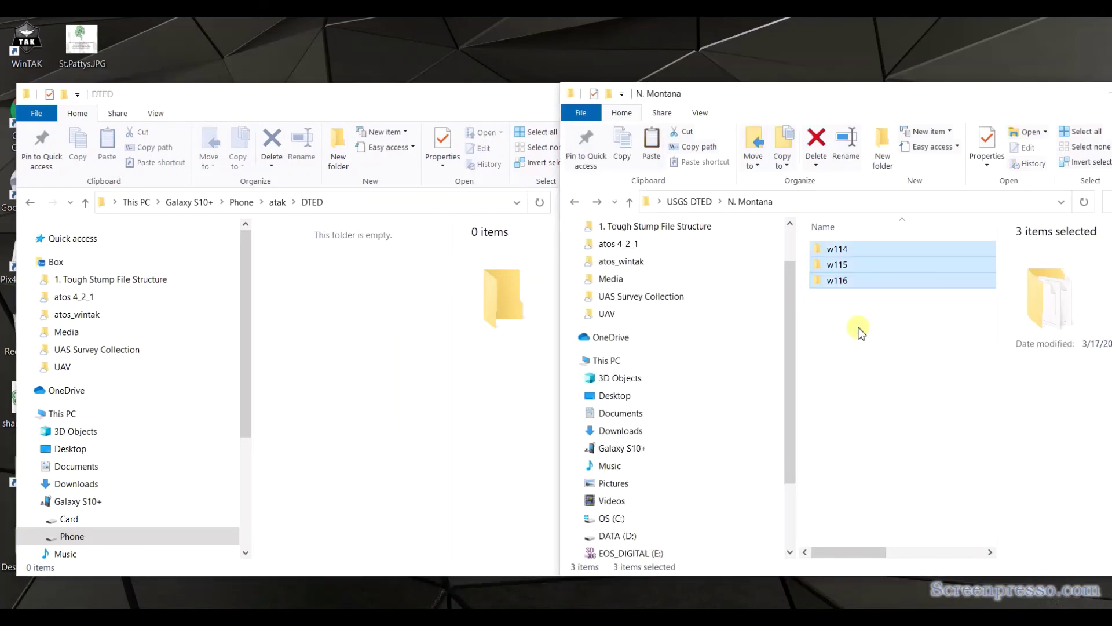
pyautogui.moveTo(862, 276); pyautogui.dragTo(307, 326)
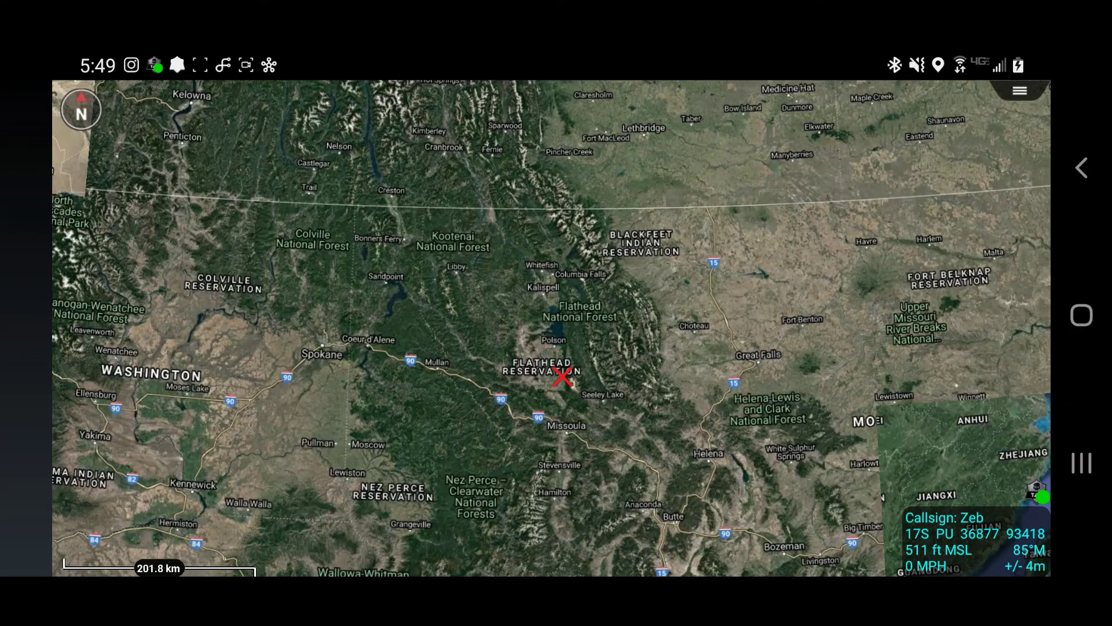
# Switch to the phone's ATAK map and check the Red X elevation near St. Ignatius, Milford Colony and Flathead Reservation.
pyautogui.scroll(5, 585, 422)
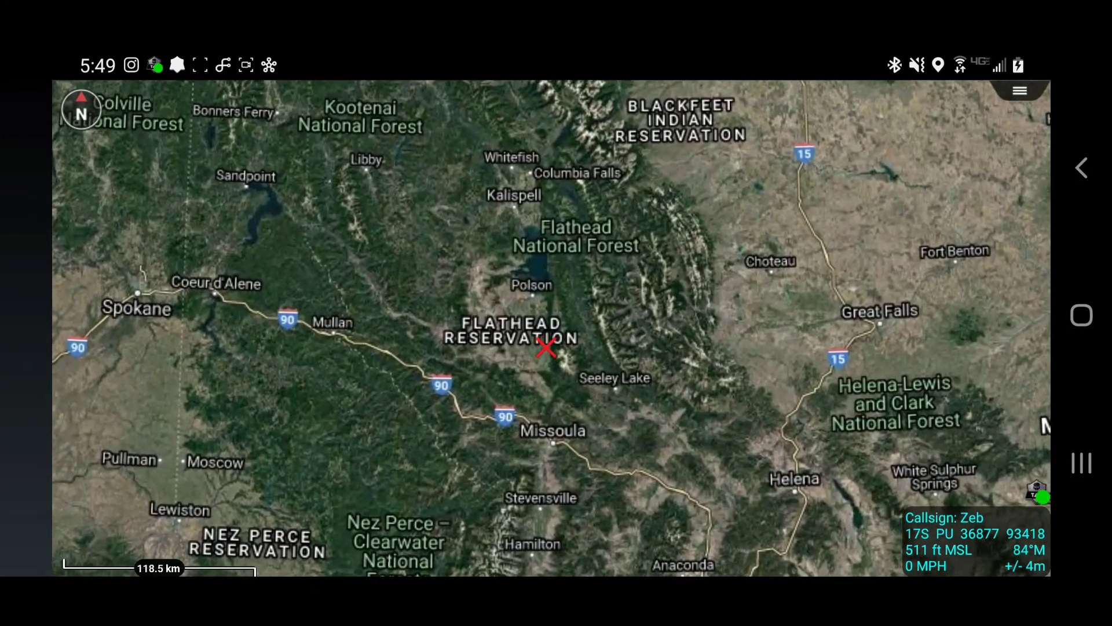
pyautogui.moveTo(616, 497); pyautogui.dragTo(555, 487)
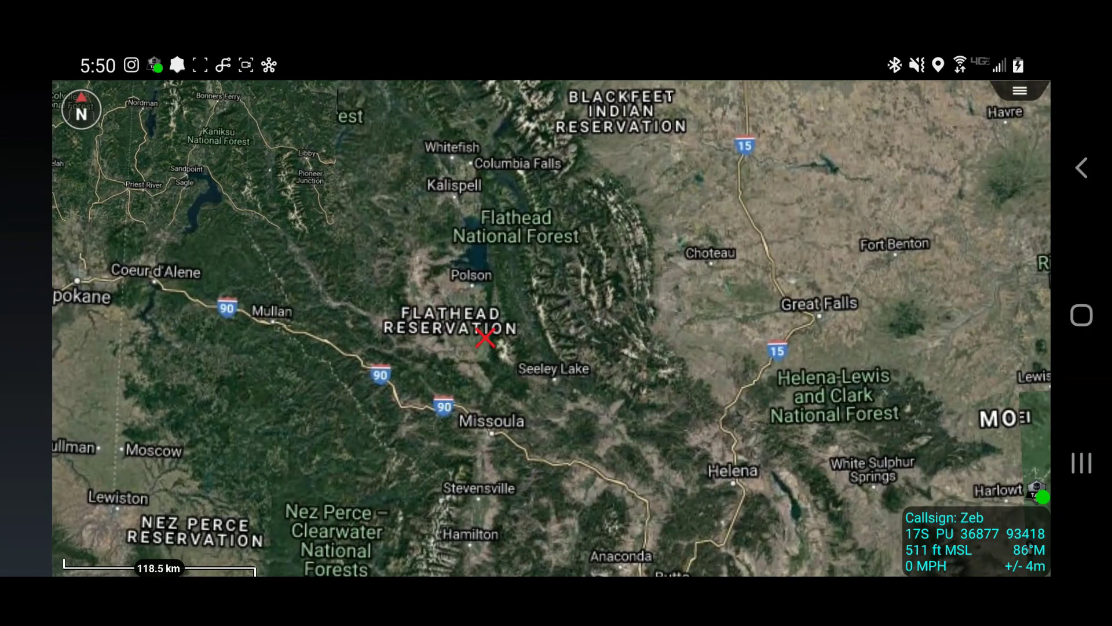
pyautogui.click(619, 155)
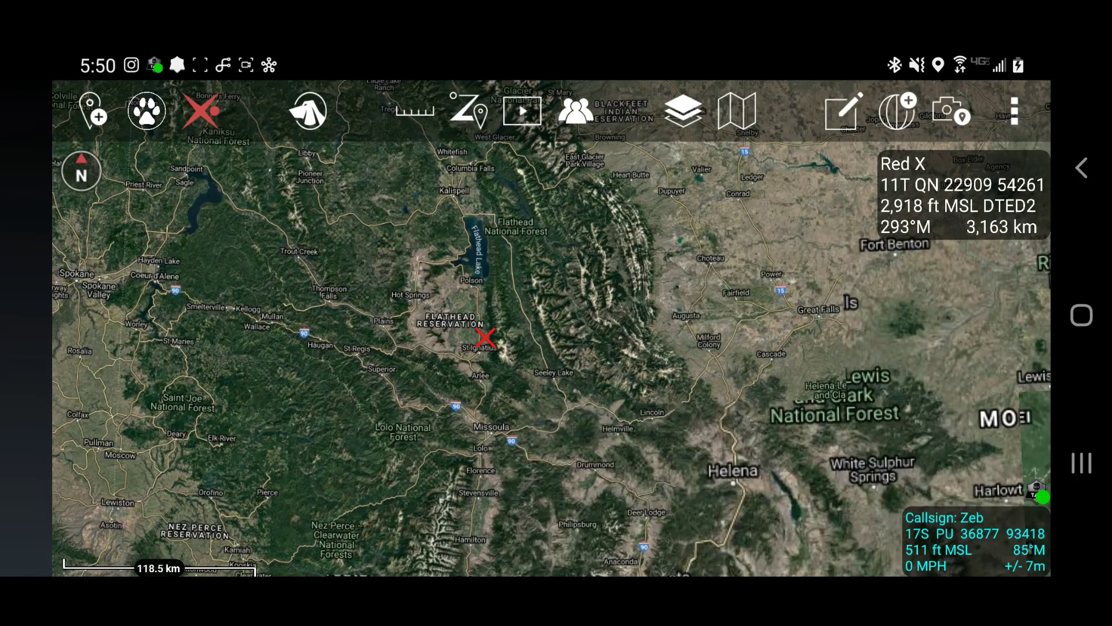
pyautogui.click(713, 348)
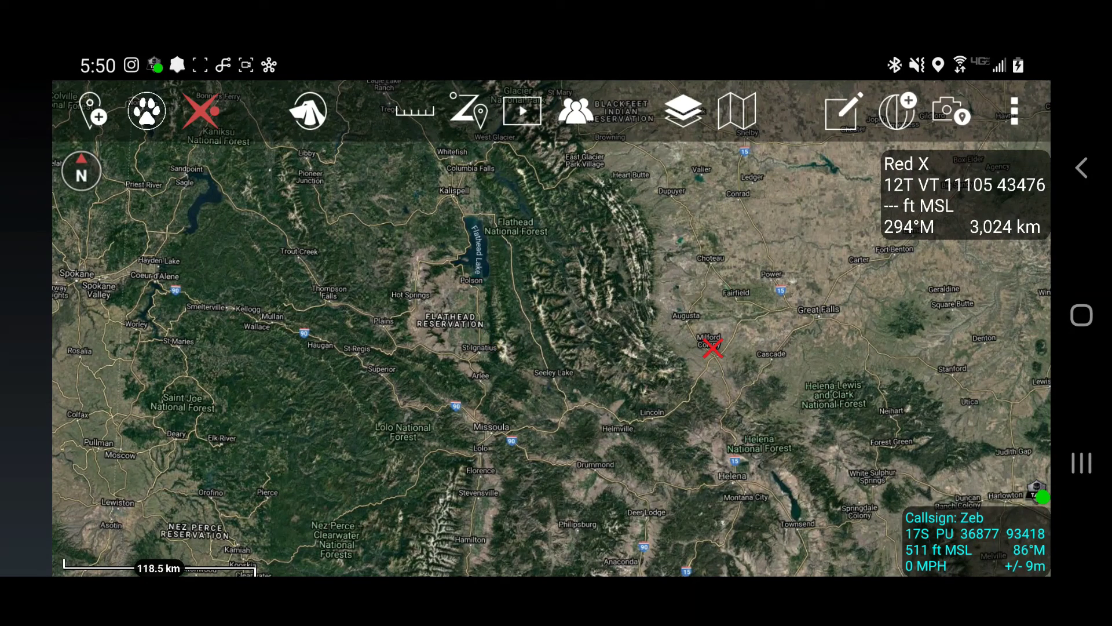
pyautogui.click(488, 314)
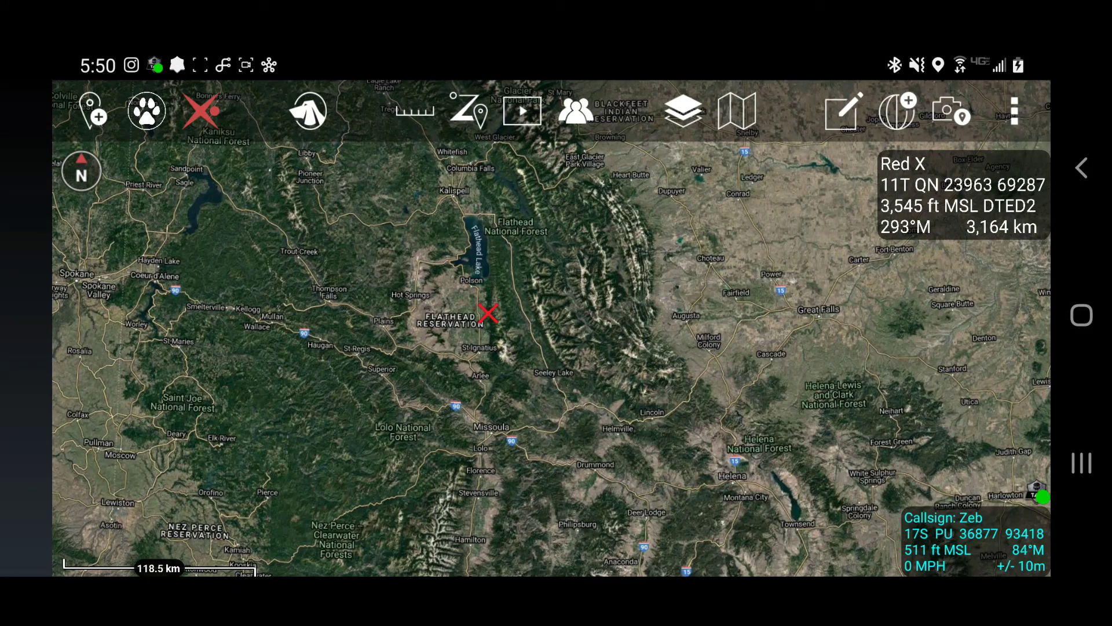
# Turn off the Red X tool and zoom in on the map around Flathead Lake.
pyautogui.moveTo(467, 425); pyautogui.dragTo(497, 501)
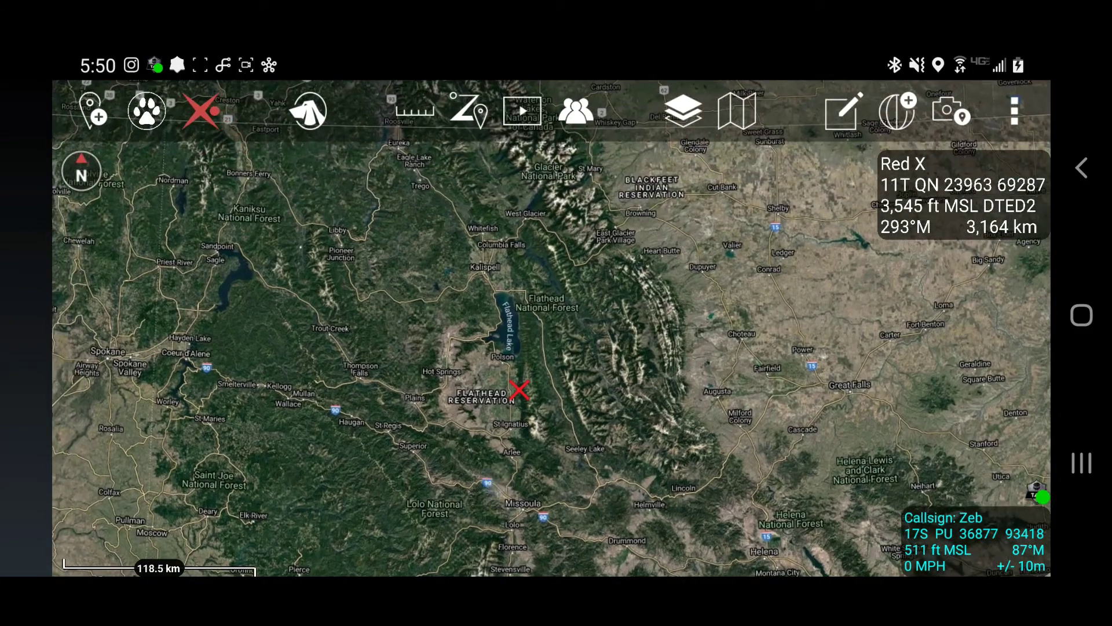
pyautogui.click(217, 124)
pyautogui.scroll(5, 549, 372)
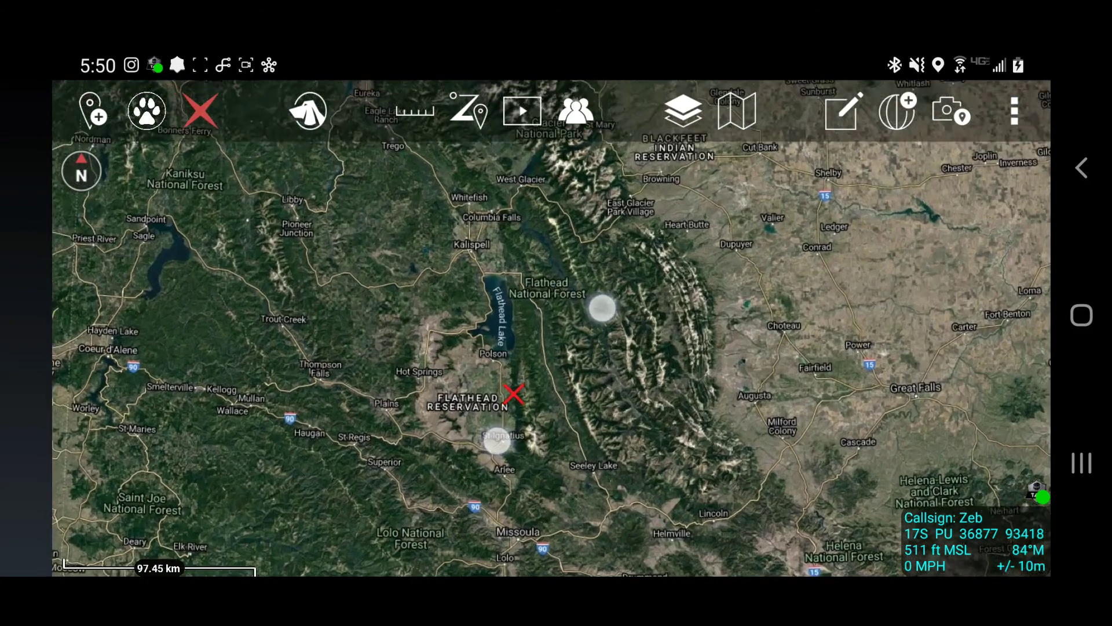
# Turn on the 3D view of the map around Kalispell, Flathead Lake and Flathead National Forest.
pyautogui.moveTo(572, 359); pyautogui.dragTo(565, 475)
pyautogui.scroll(5, 599, 266)
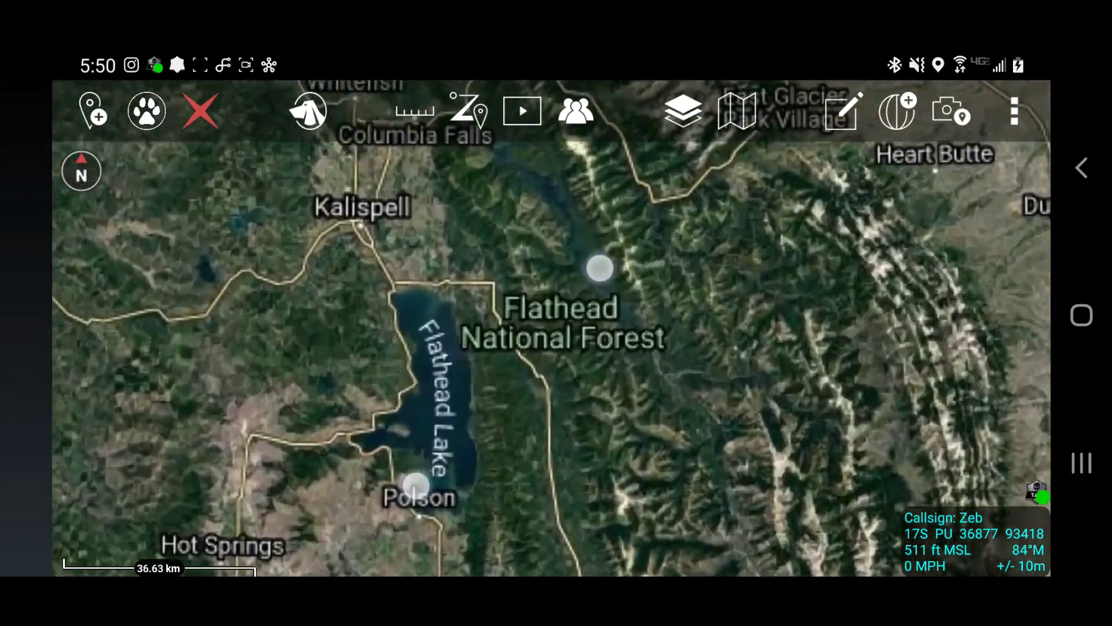
pyautogui.scroll(5, 530, 371)
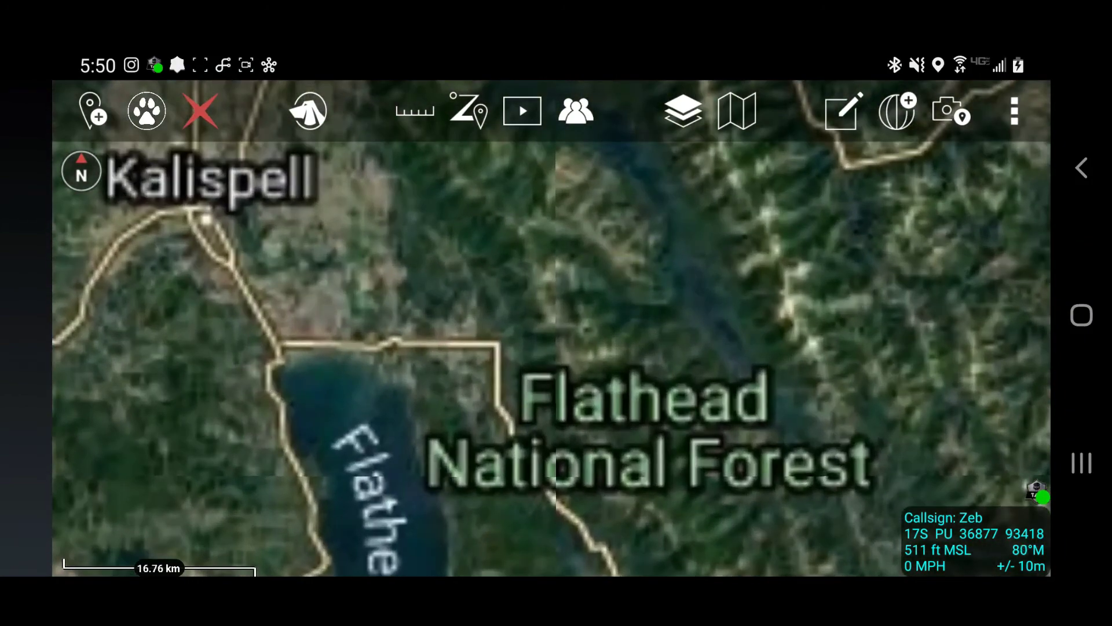
pyautogui.click(81, 173)
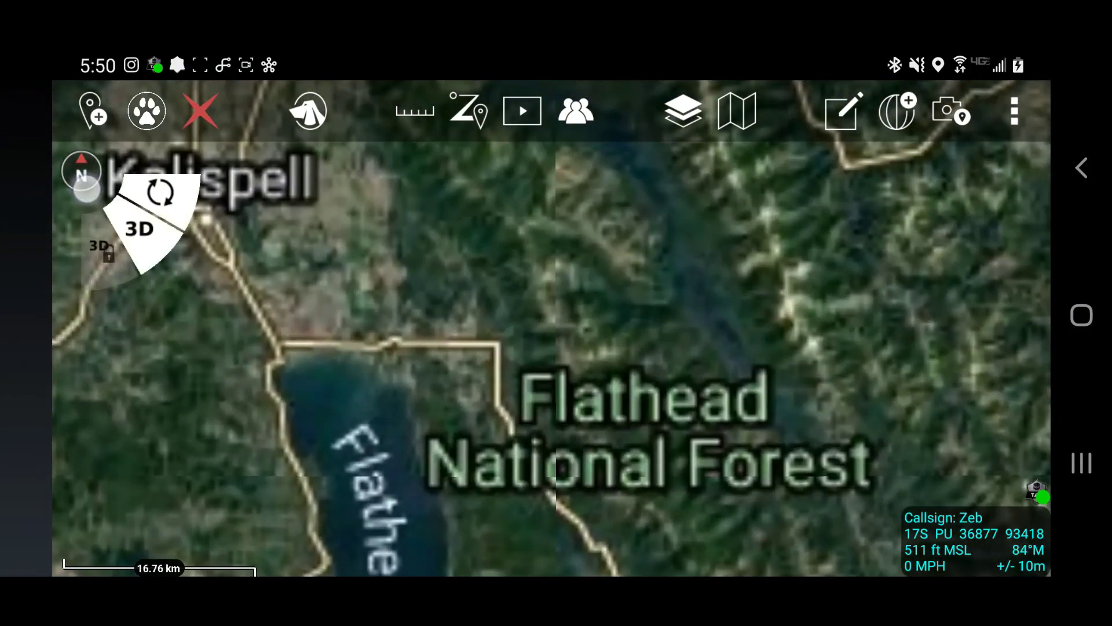
pyautogui.click(144, 234)
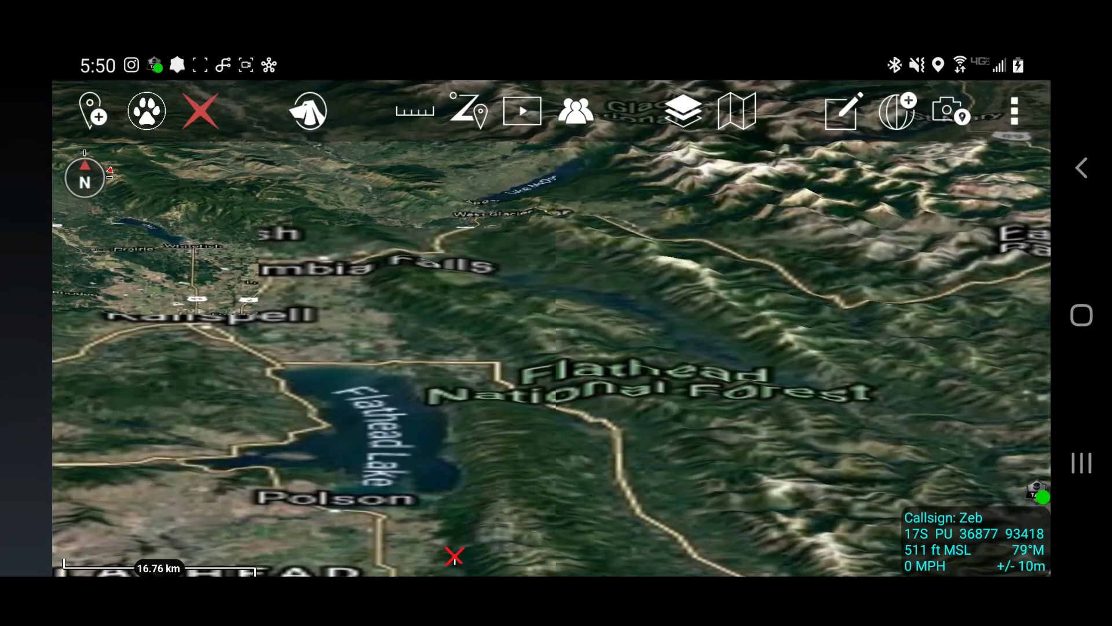
# Enable manual map rotation and turn the 3D view to a heading of about 072° to examine the mountain relief east of Bear Creek Village.
pyautogui.scroll(8, 559, 380)
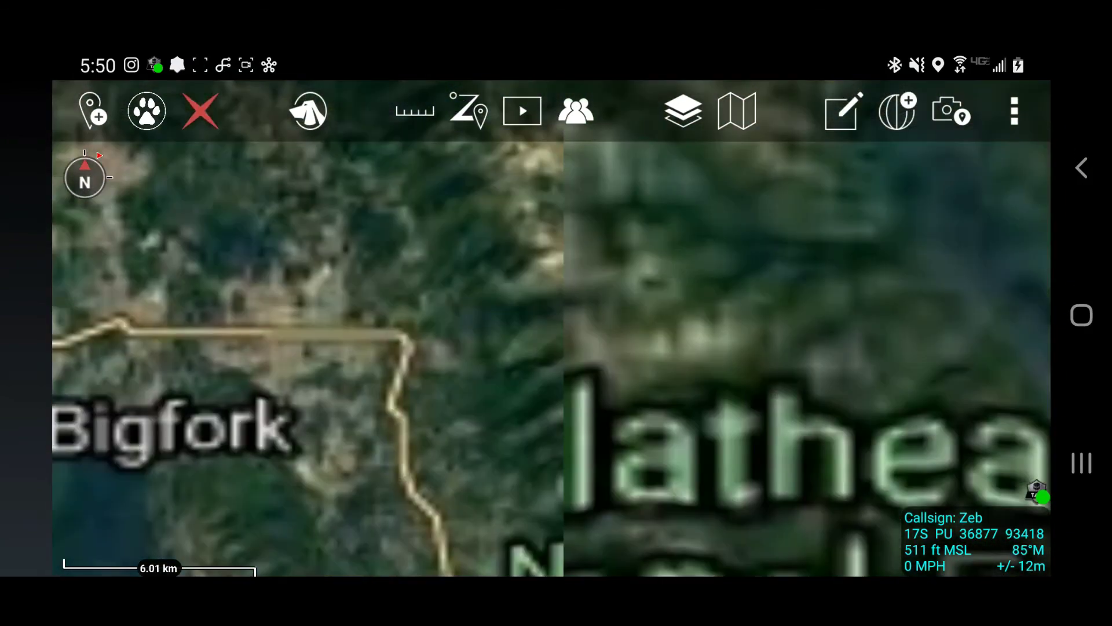
pyautogui.moveTo(682, 405); pyautogui.dragTo(682, 329)
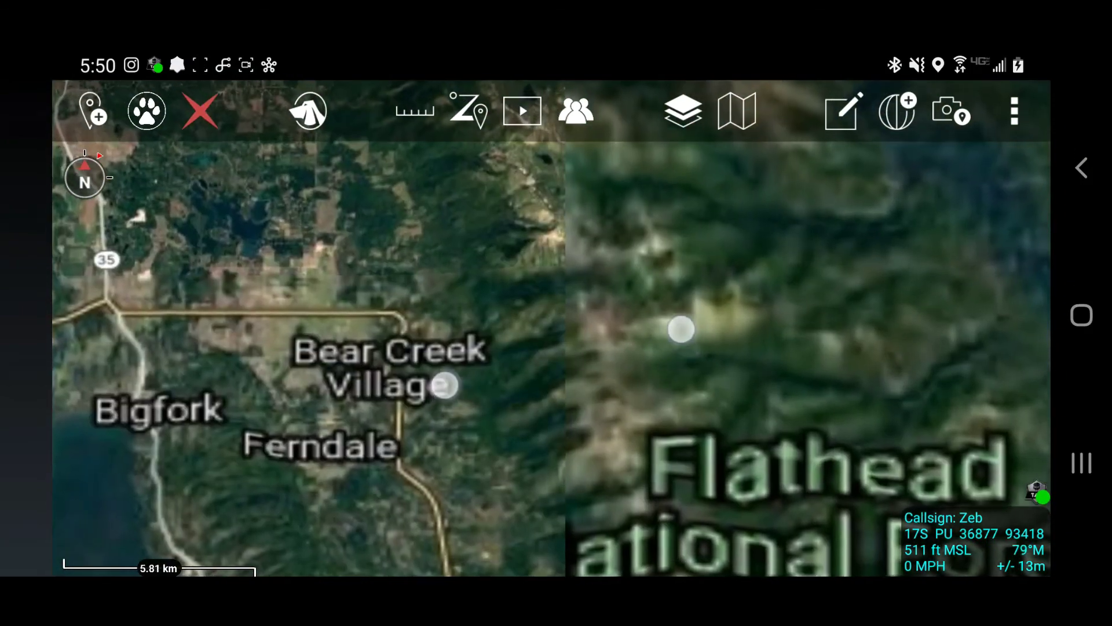
pyautogui.scroll(4, 560, 367)
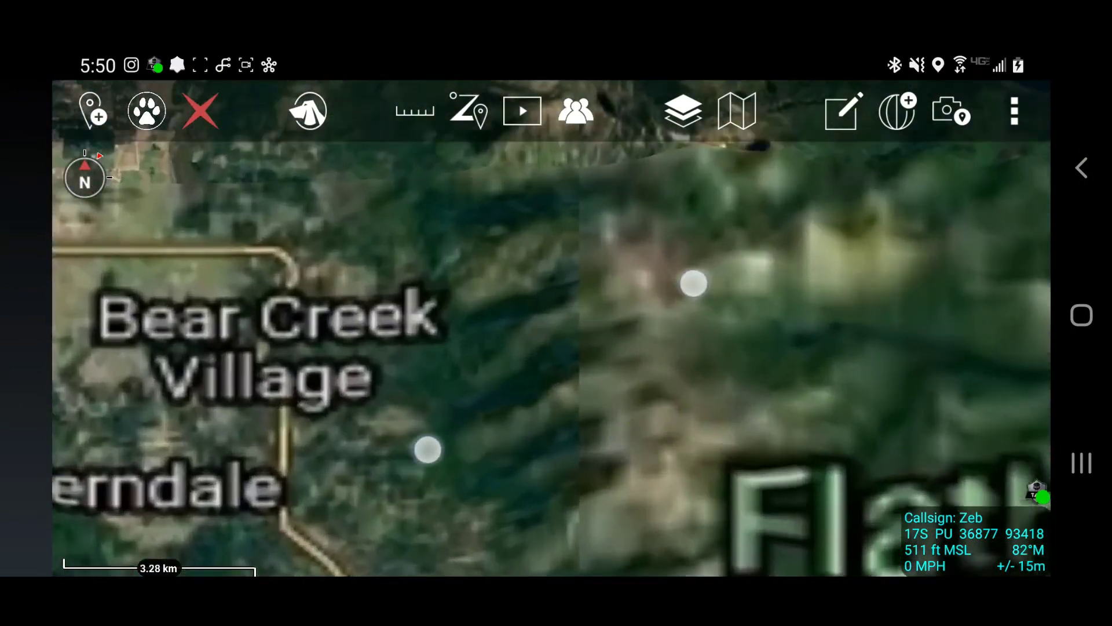
pyautogui.scroll(5, 561, 366)
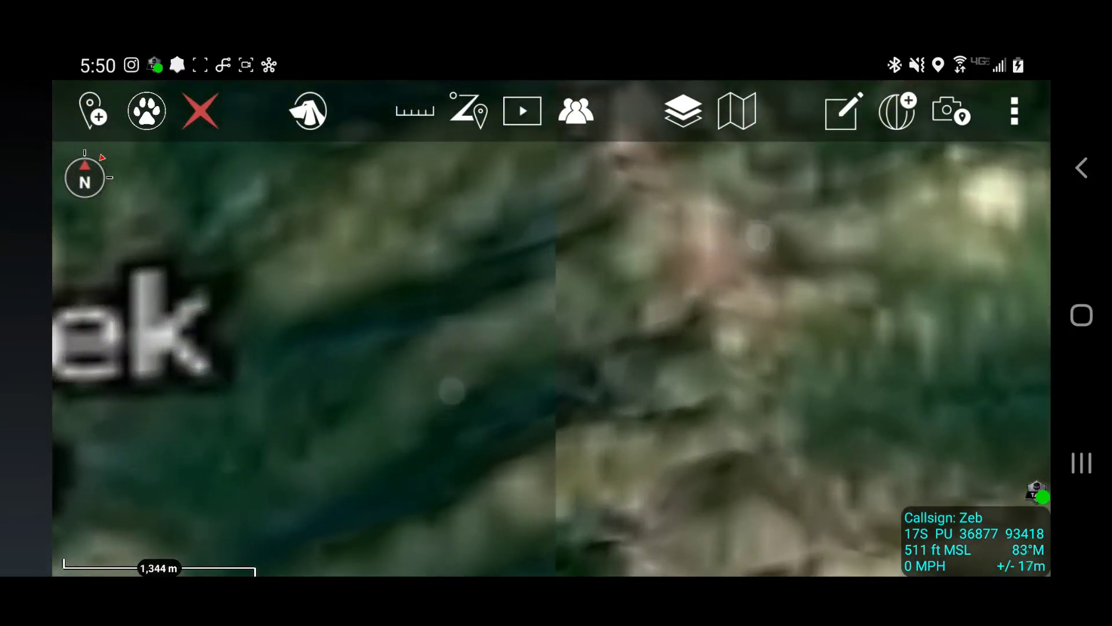
pyautogui.scroll(3, 617, 355)
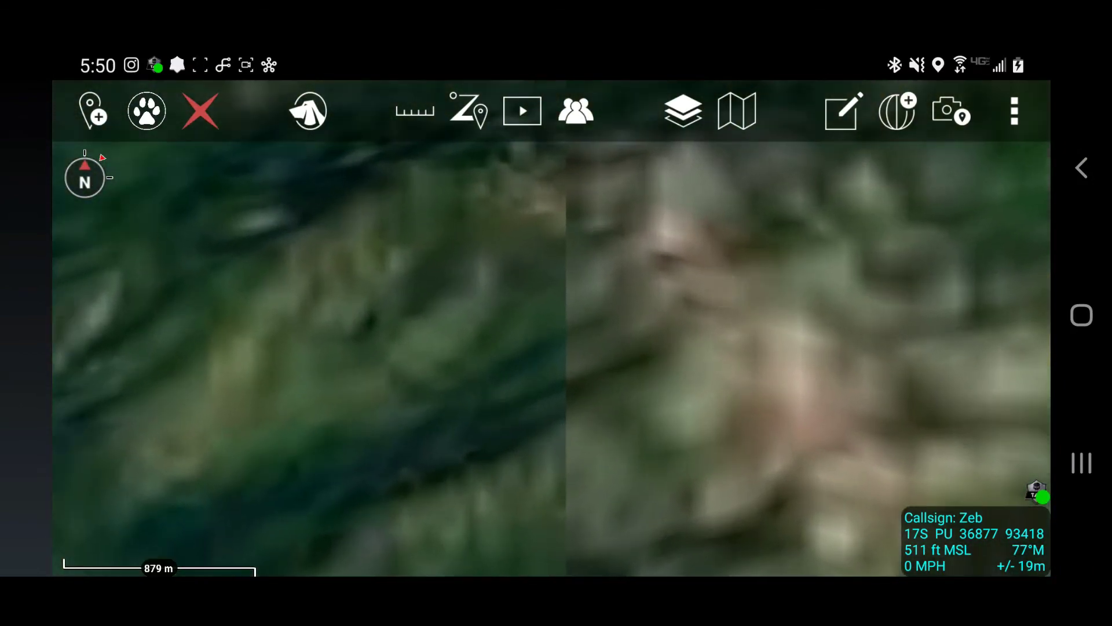
pyautogui.click(83, 194)
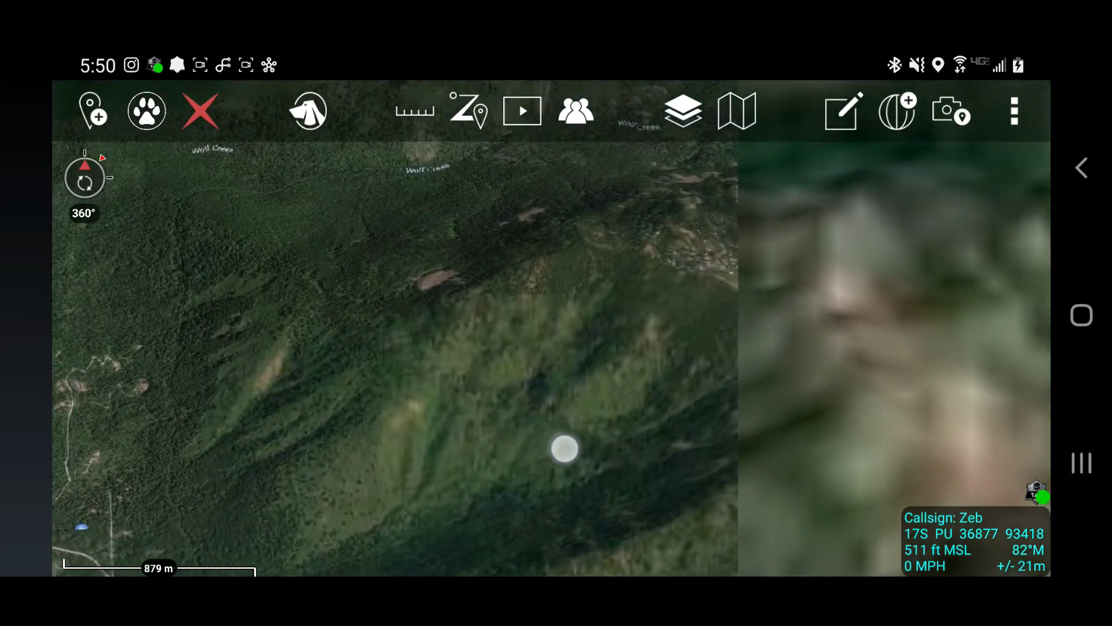
pyautogui.moveTo(566, 447); pyautogui.dragTo(643, 503)
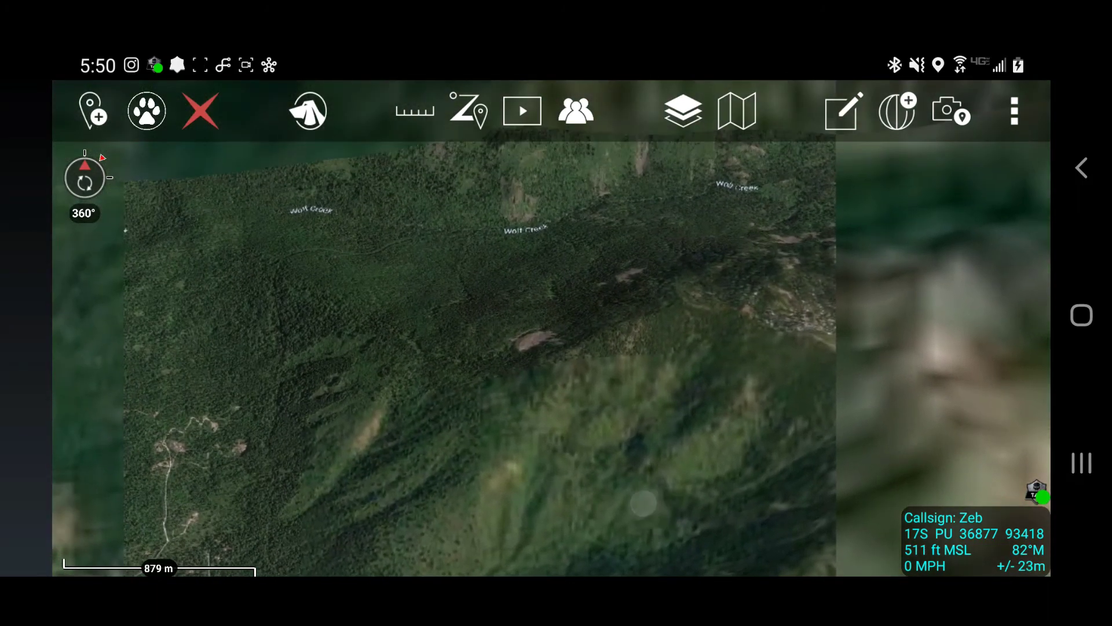
pyautogui.moveTo(455, 432); pyautogui.dragTo(442, 383)
pyautogui.moveTo(631, 443); pyautogui.dragTo(441, 314)
pyautogui.moveTo(536, 422); pyautogui.dragTo(702, 422)
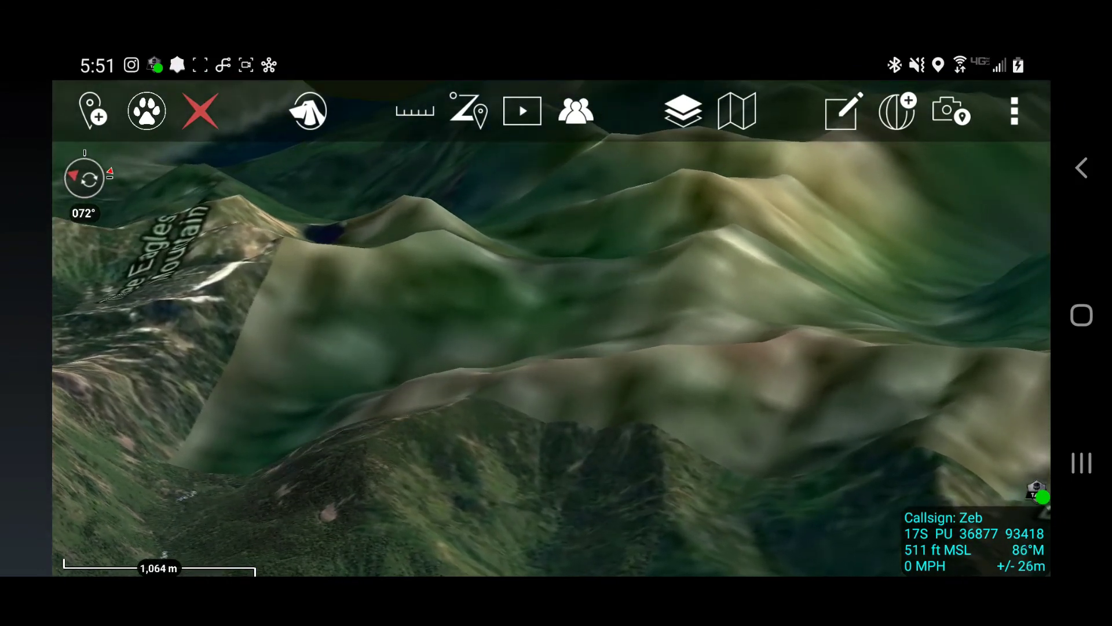